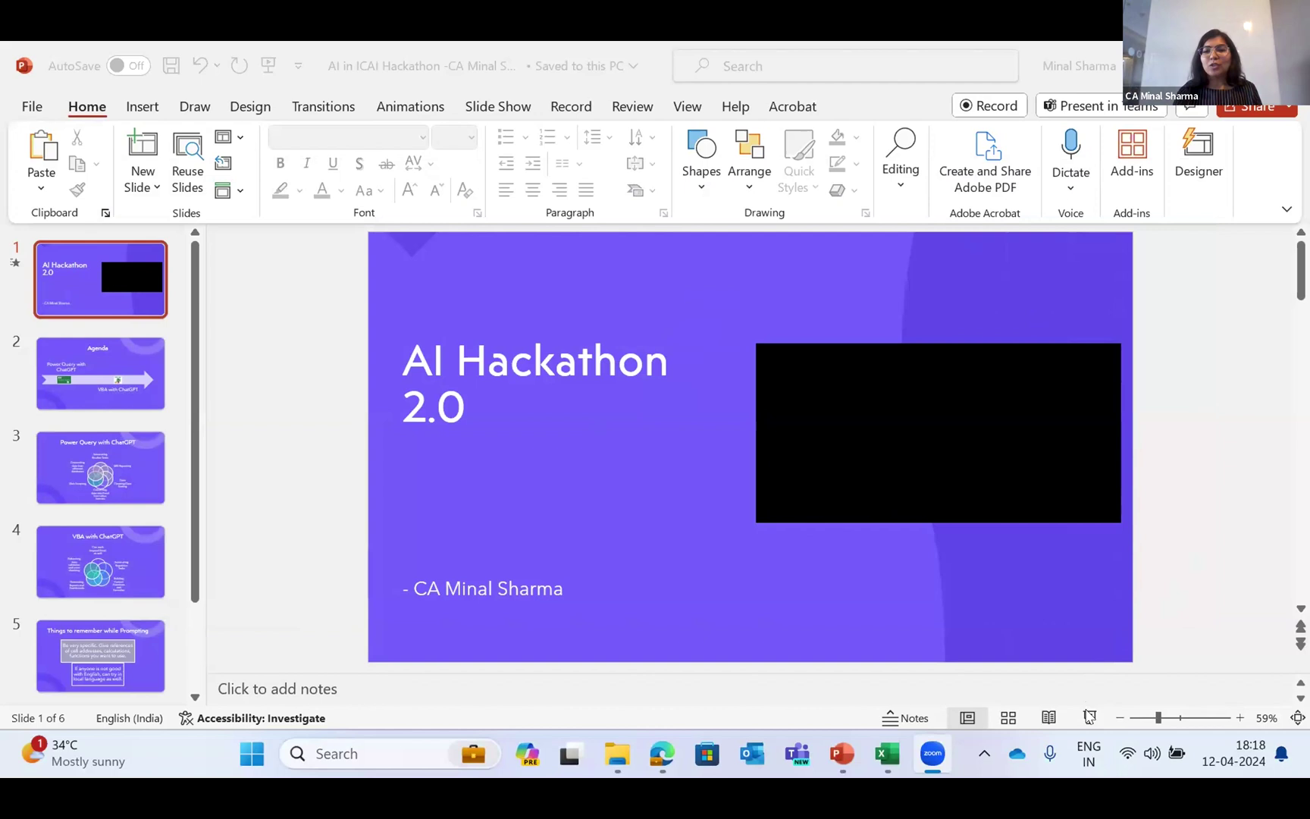
Start the PowerPoint slide show from the title slide and advance to the 'Power Query with ChatGPT' slide
click(1089, 717)
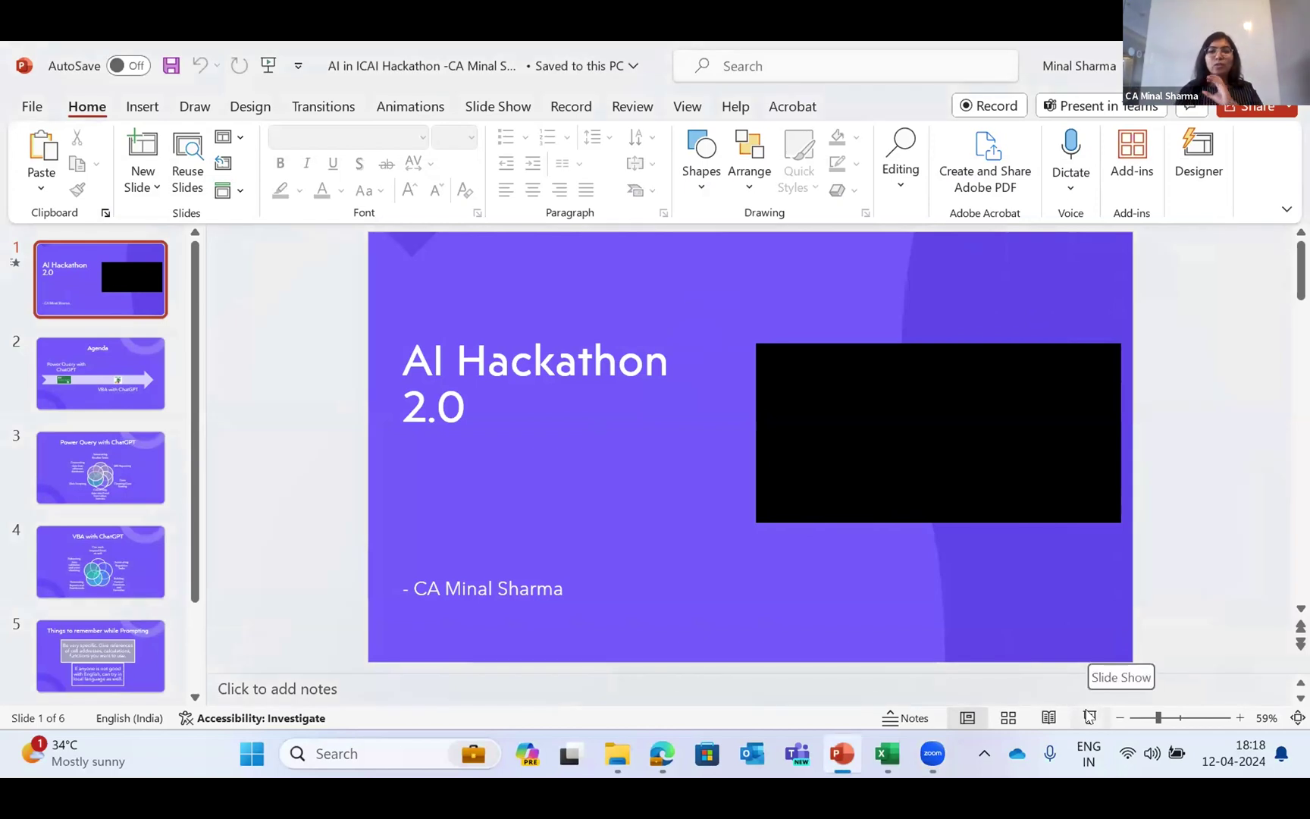
click(1089, 717)
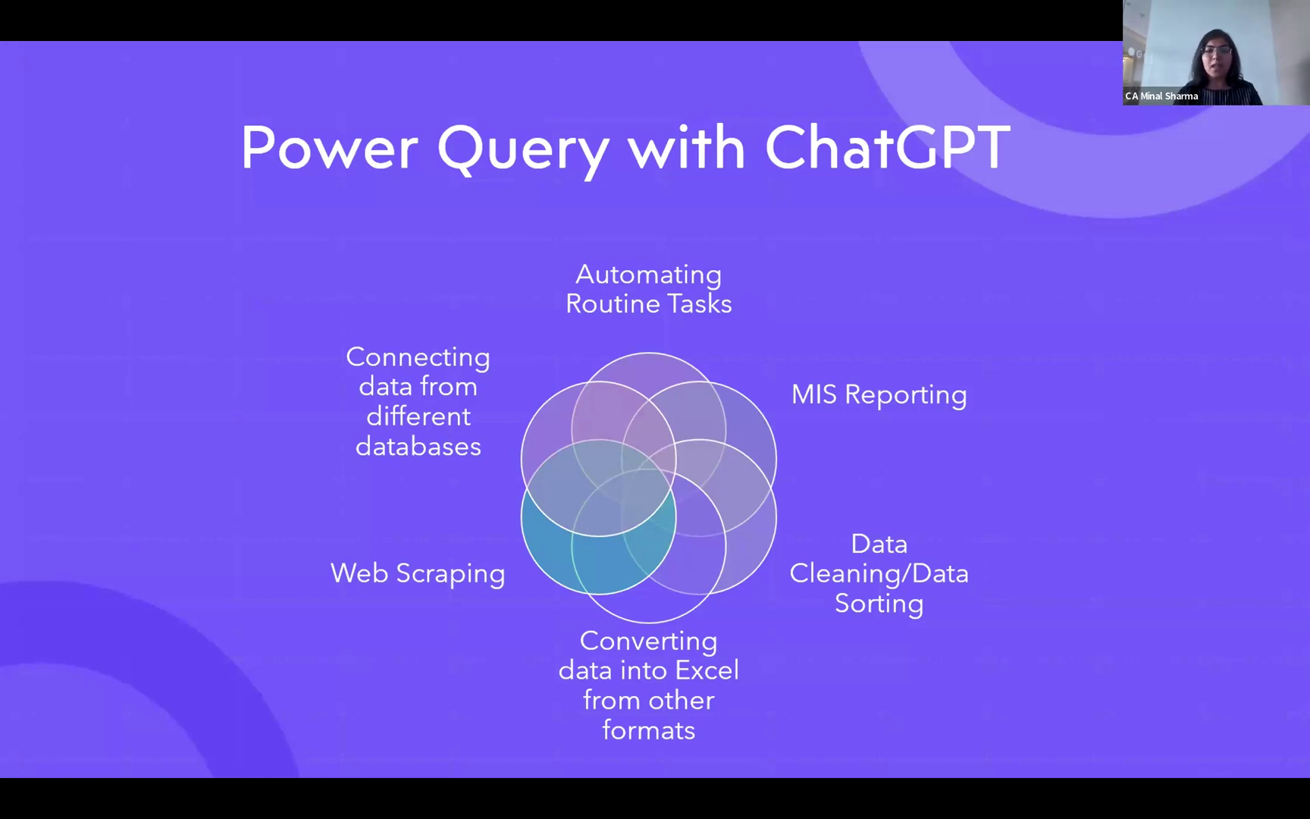
End the slide show and open the Andhra Pradesh folder under 1. GSTR-1 Query tool > Statewise in File Explorer
key(Escape)
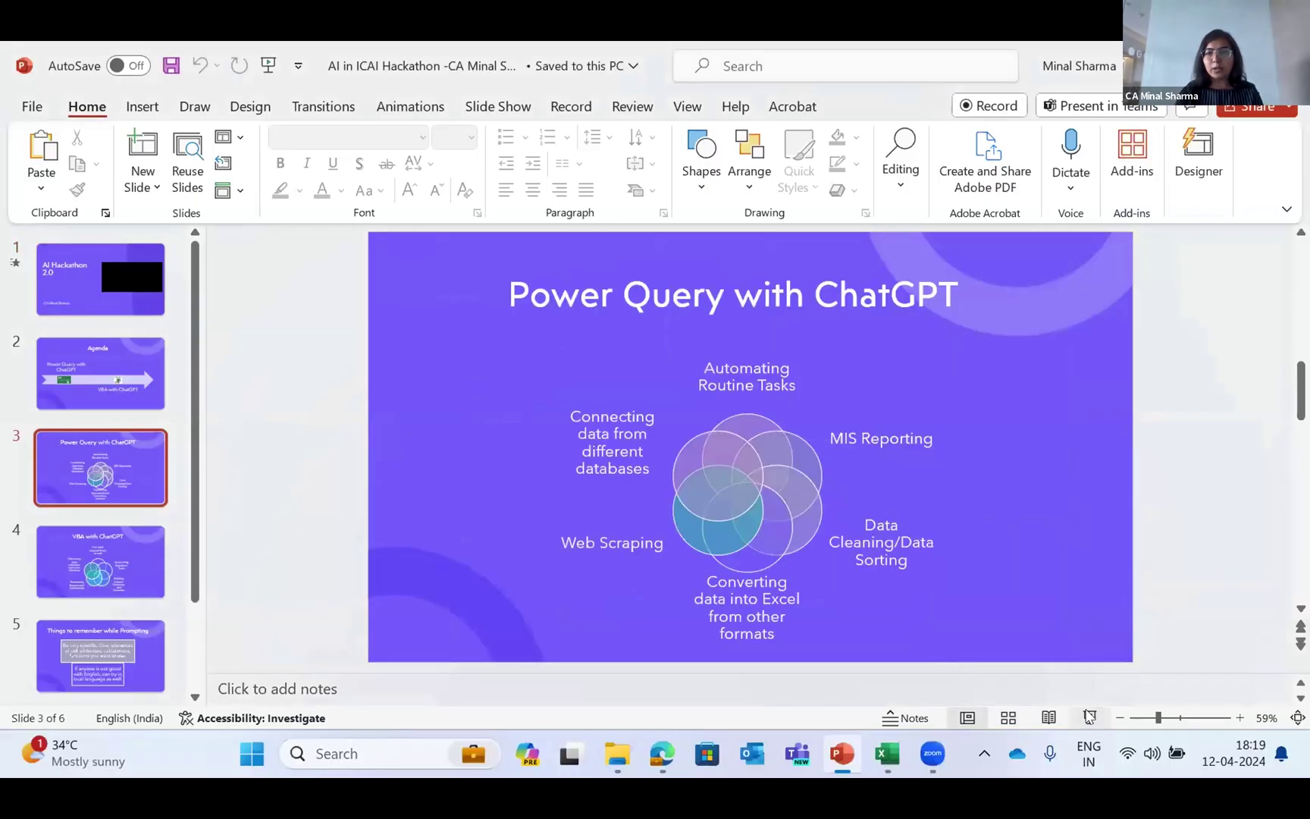
key(alt+Tab)
key(alt+Tab)
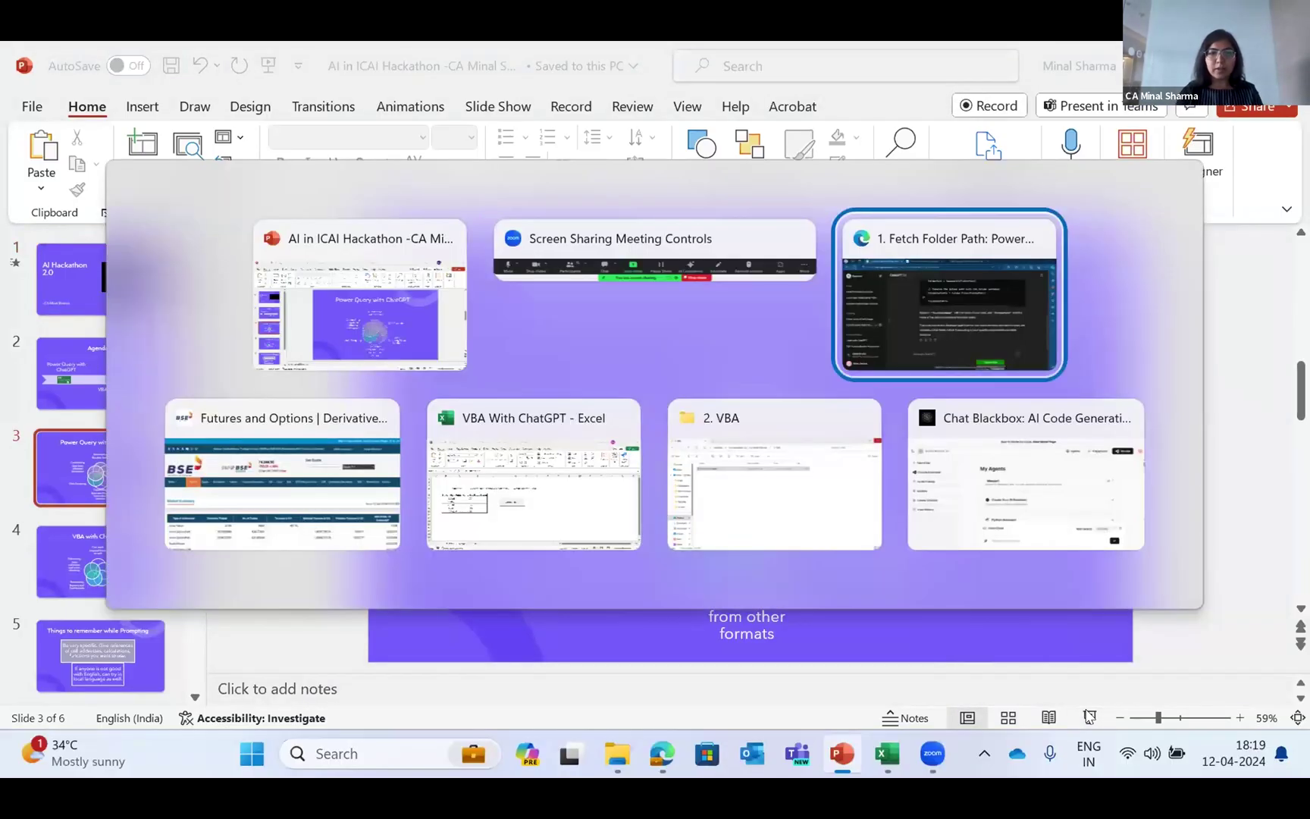
key(alt+Tab)
key(alt+Tab)
key(alt+Tab)
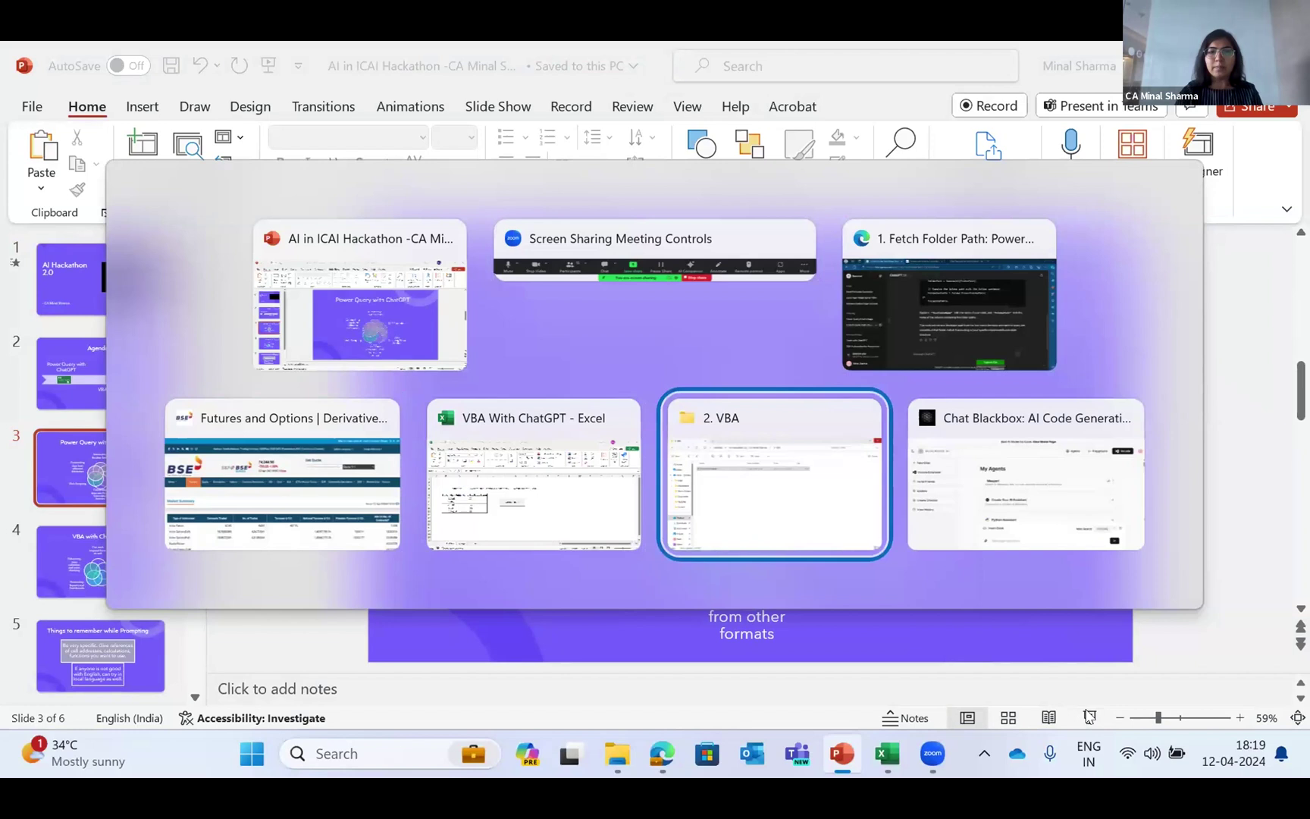
key(Up)
key(Return)
key(Down)
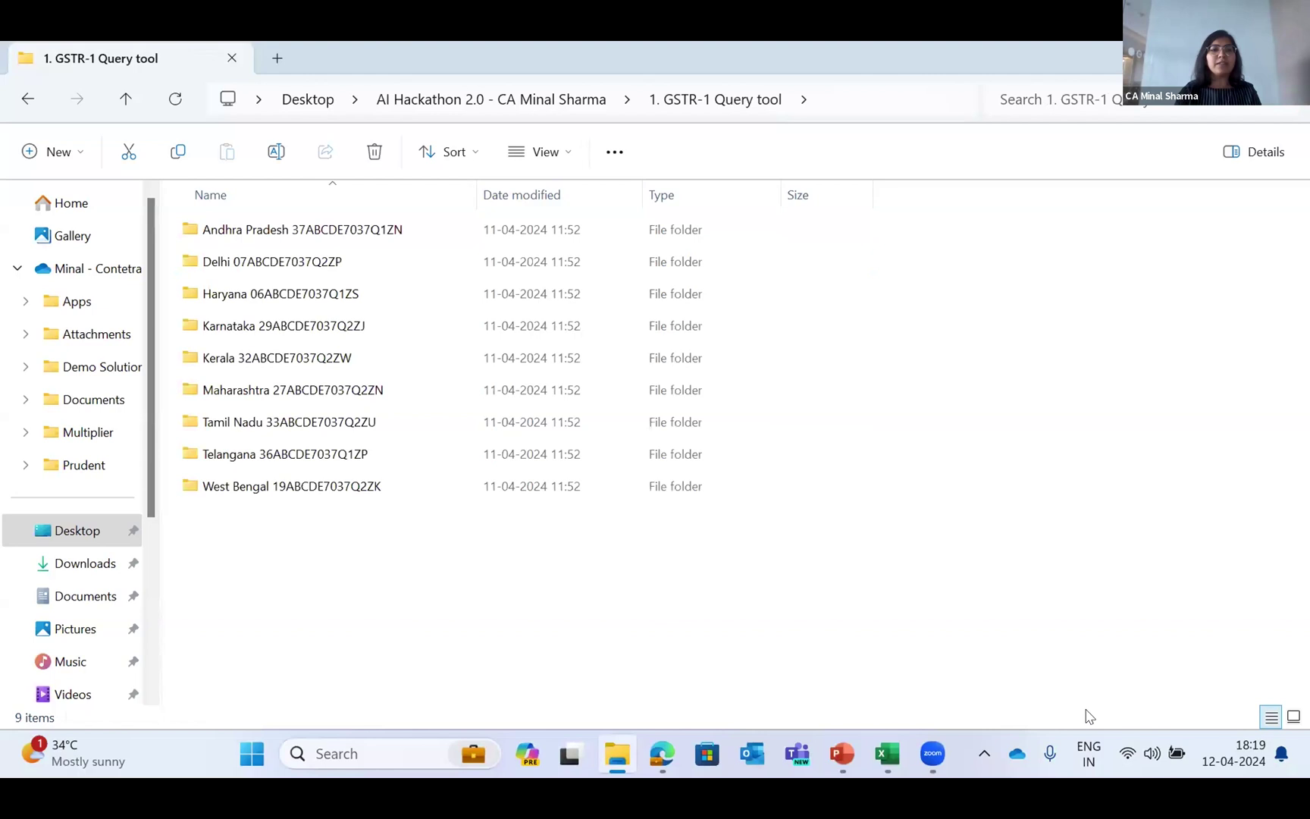
key(Down)
key(Up)
key(Down)
key(Down)
key(Down)
key(Down)
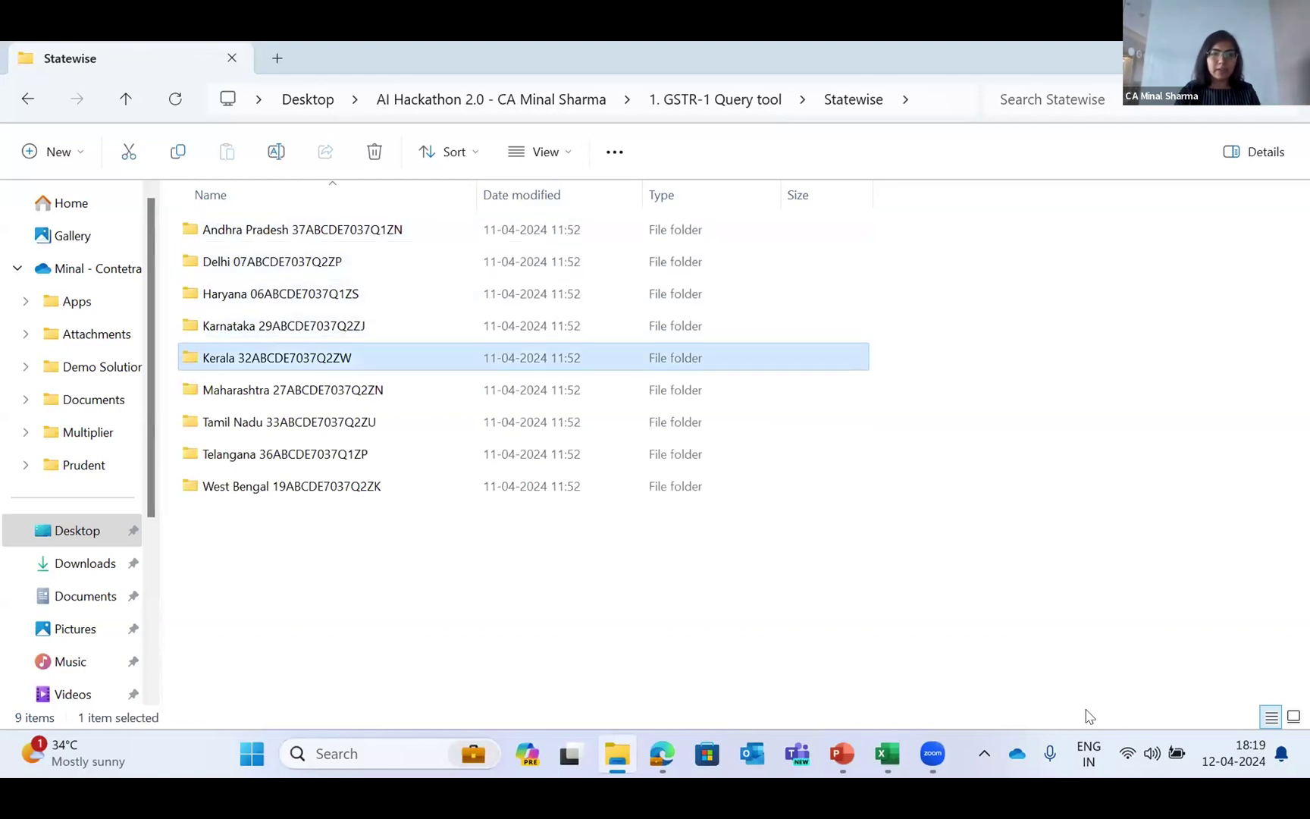
key(Up)
key(Up)
key(Up)
key(Up)
key(Return)
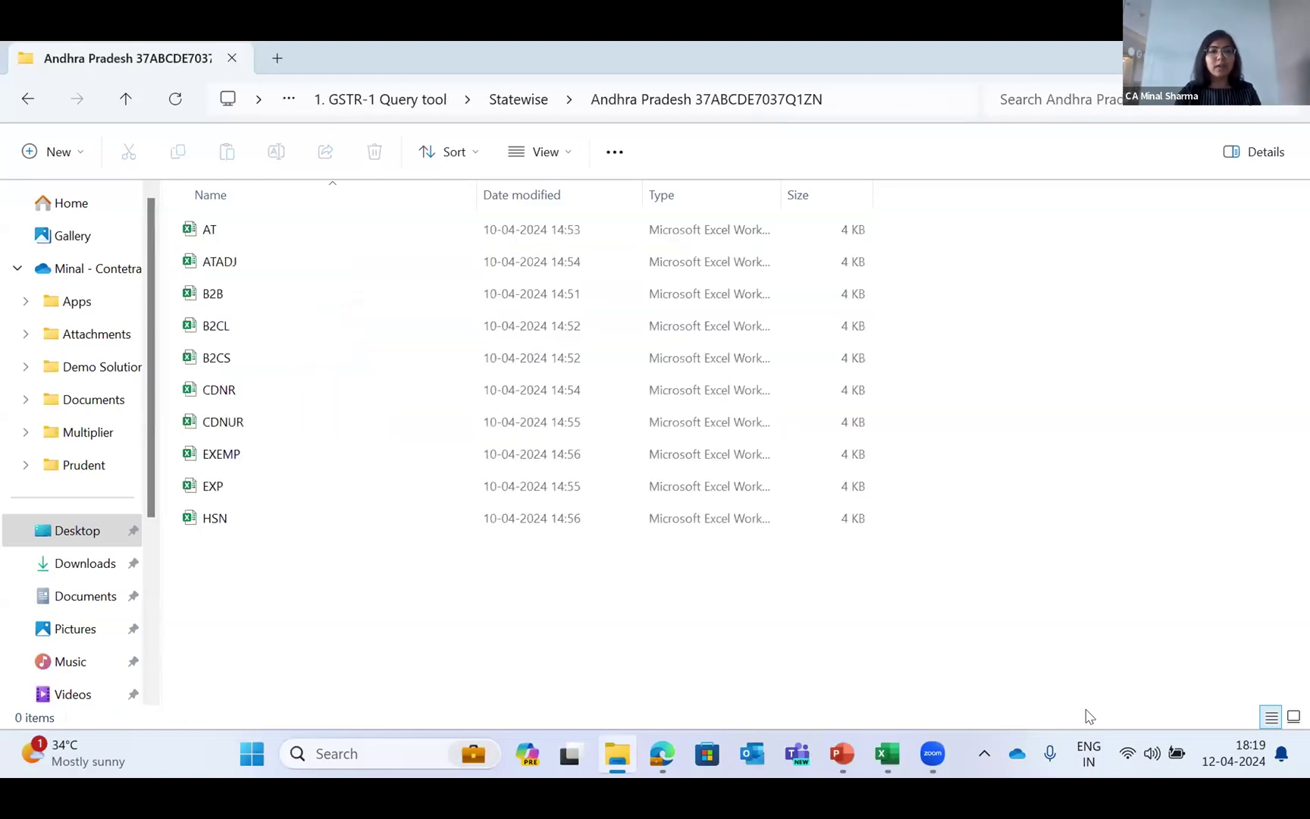
Look through Andhra Pradesh's return files, such as AT, B2CL and CDNR
key(Down)
key(Up)
key(Down)
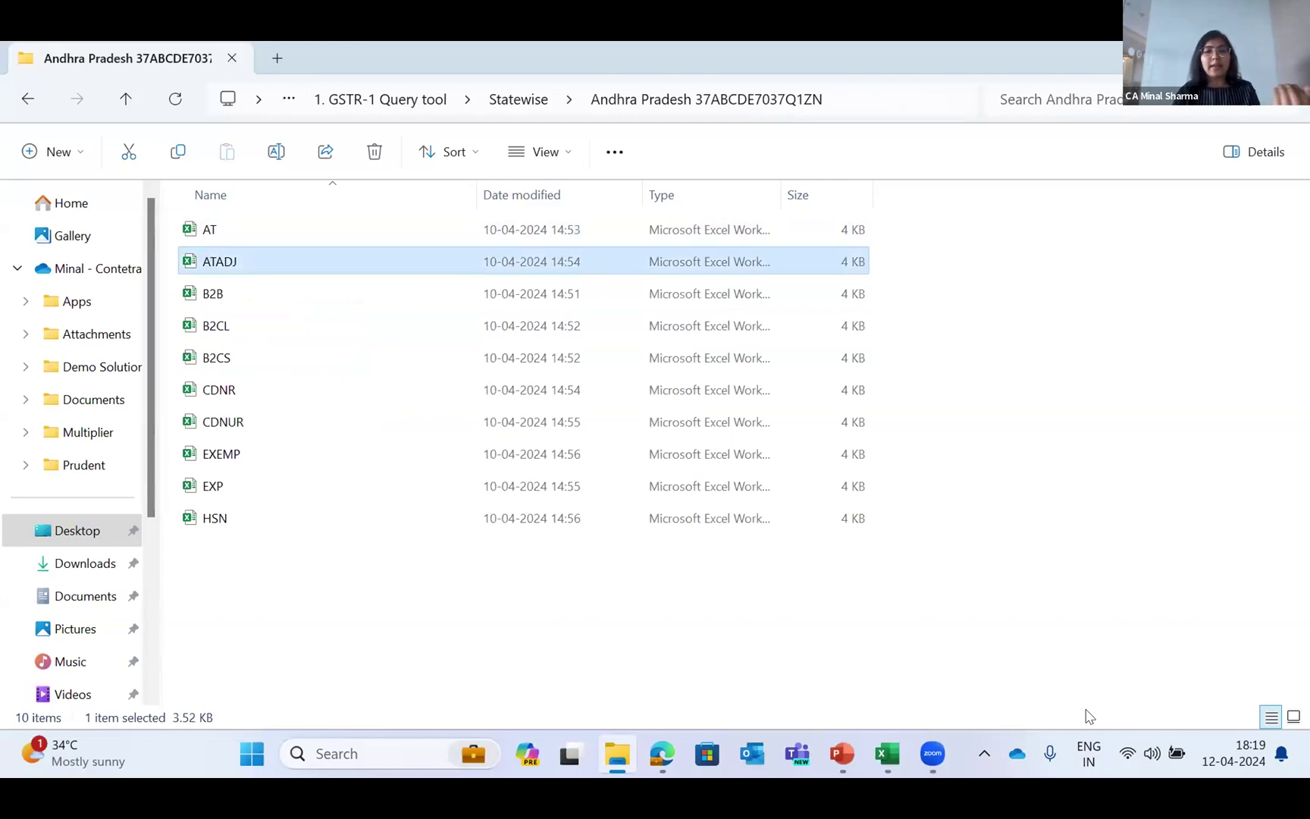
key(Down)
key(Down)
key(Down)
key(Down)
key(Down)
key(Up)
key(Up)
key(Up)
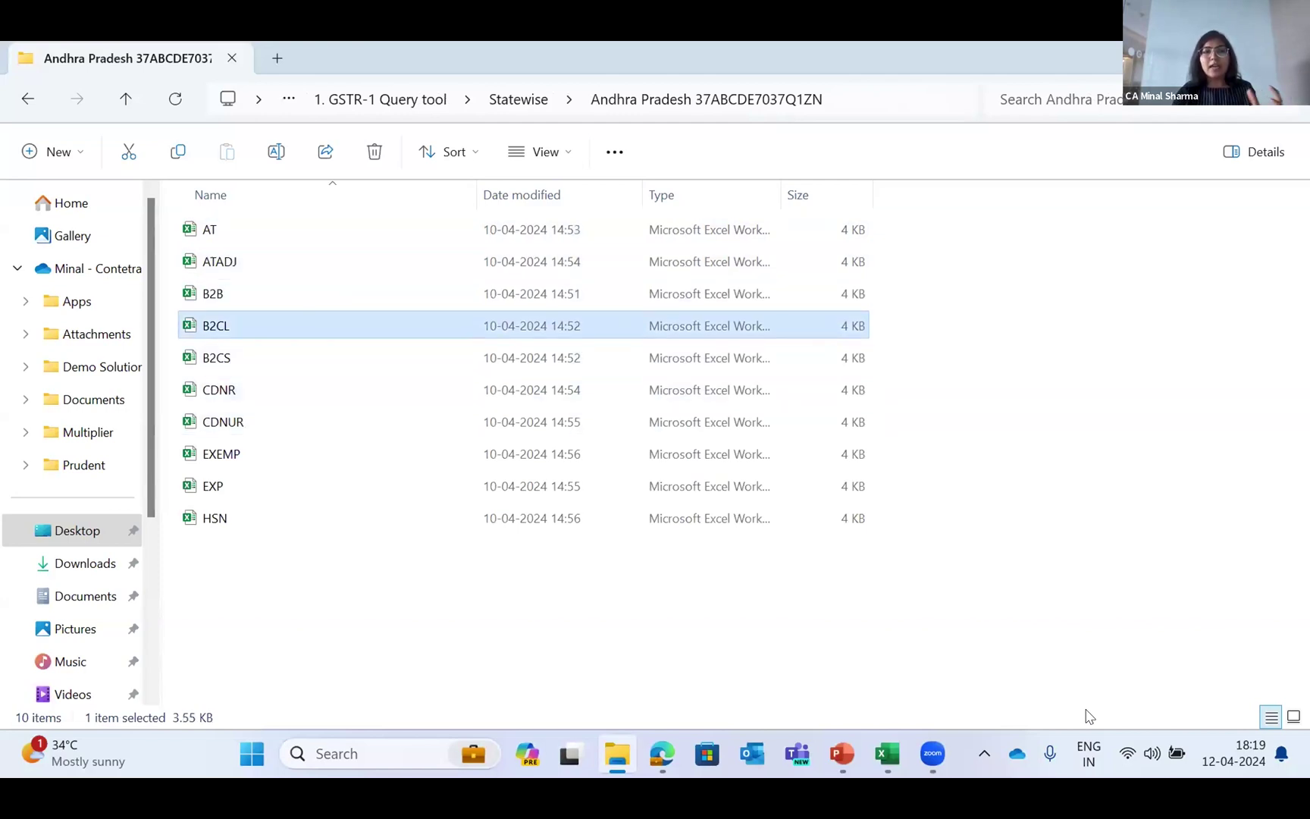
key(Up)
key(Up)
key(Up)
key(Down)
key(Down)
key(Down)
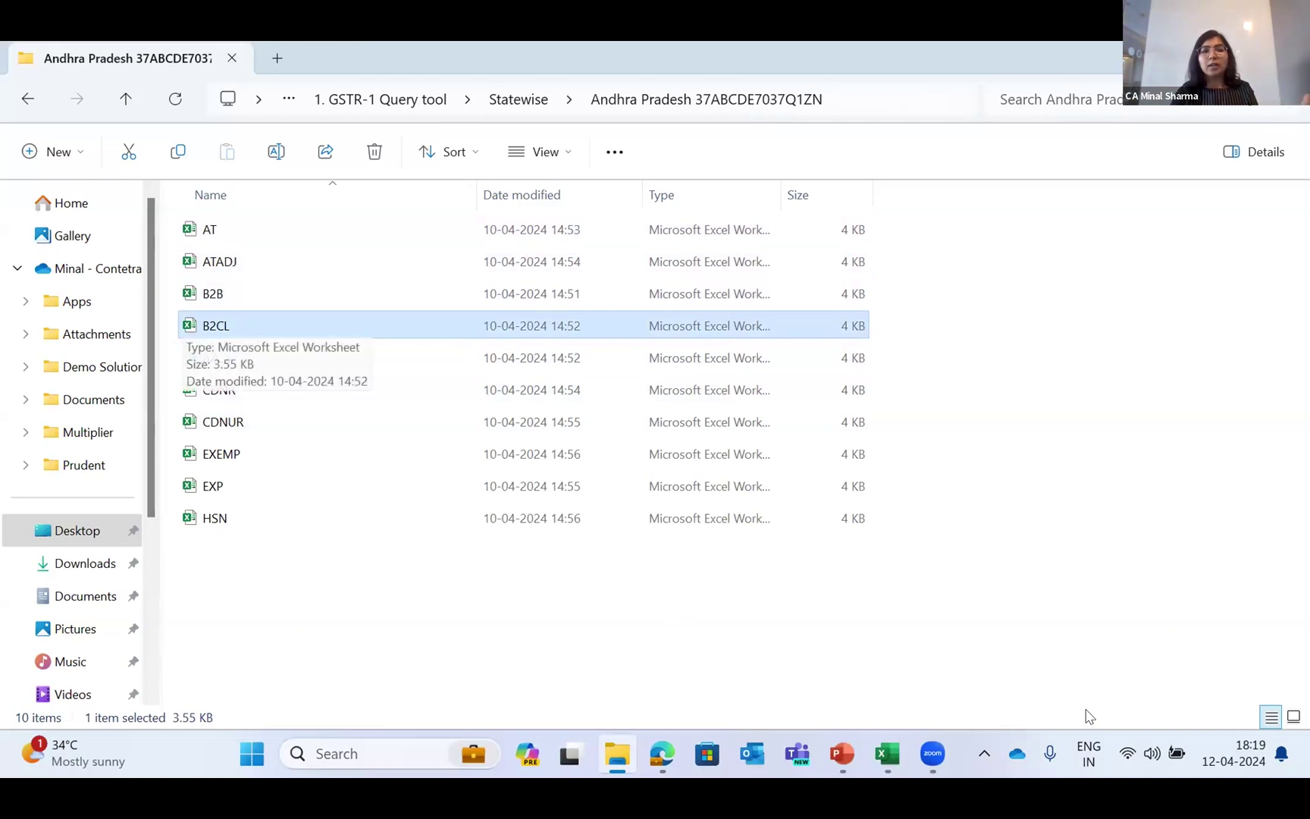
Check the Delhi folder's return files, then move on to the Karnataka folder
key(alt+Up)
key(Down)
key(Return)
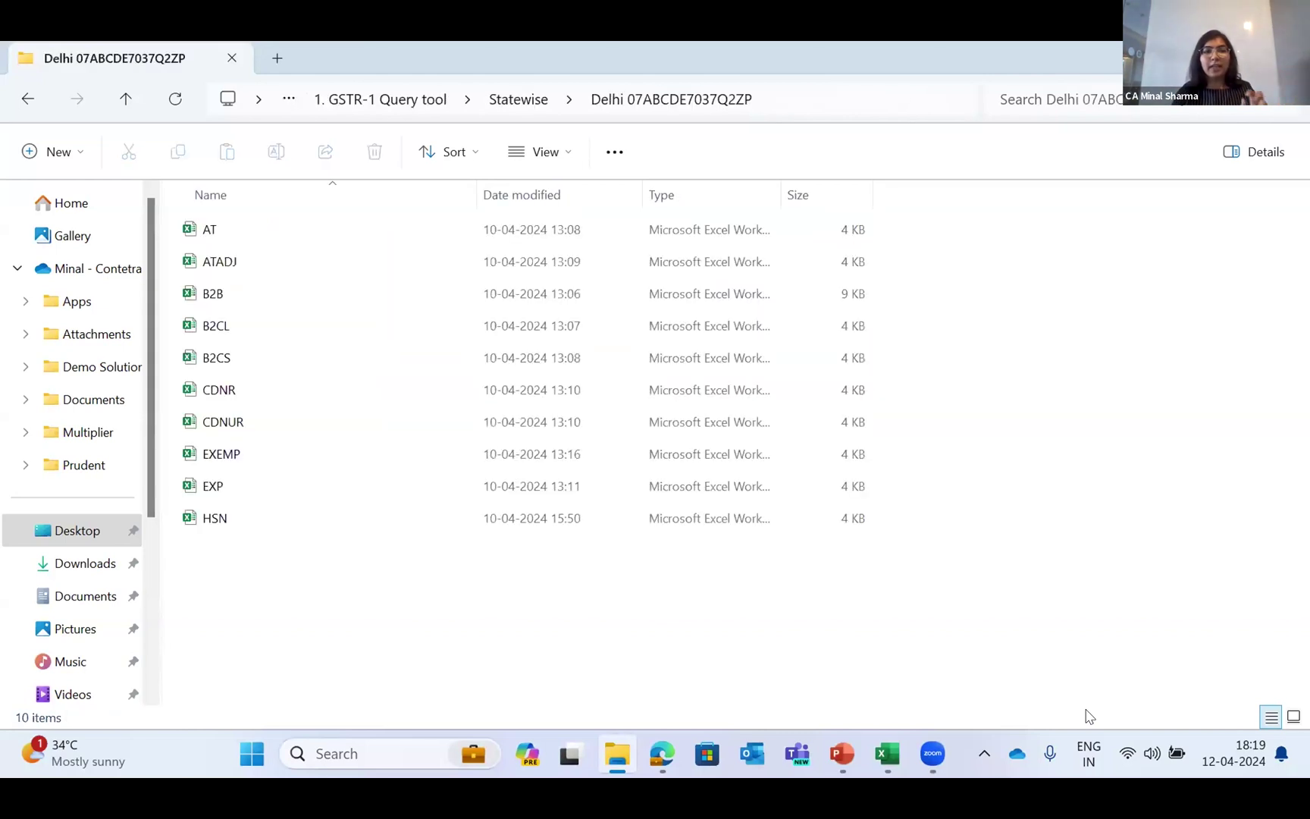
key(Down)
key(Up)
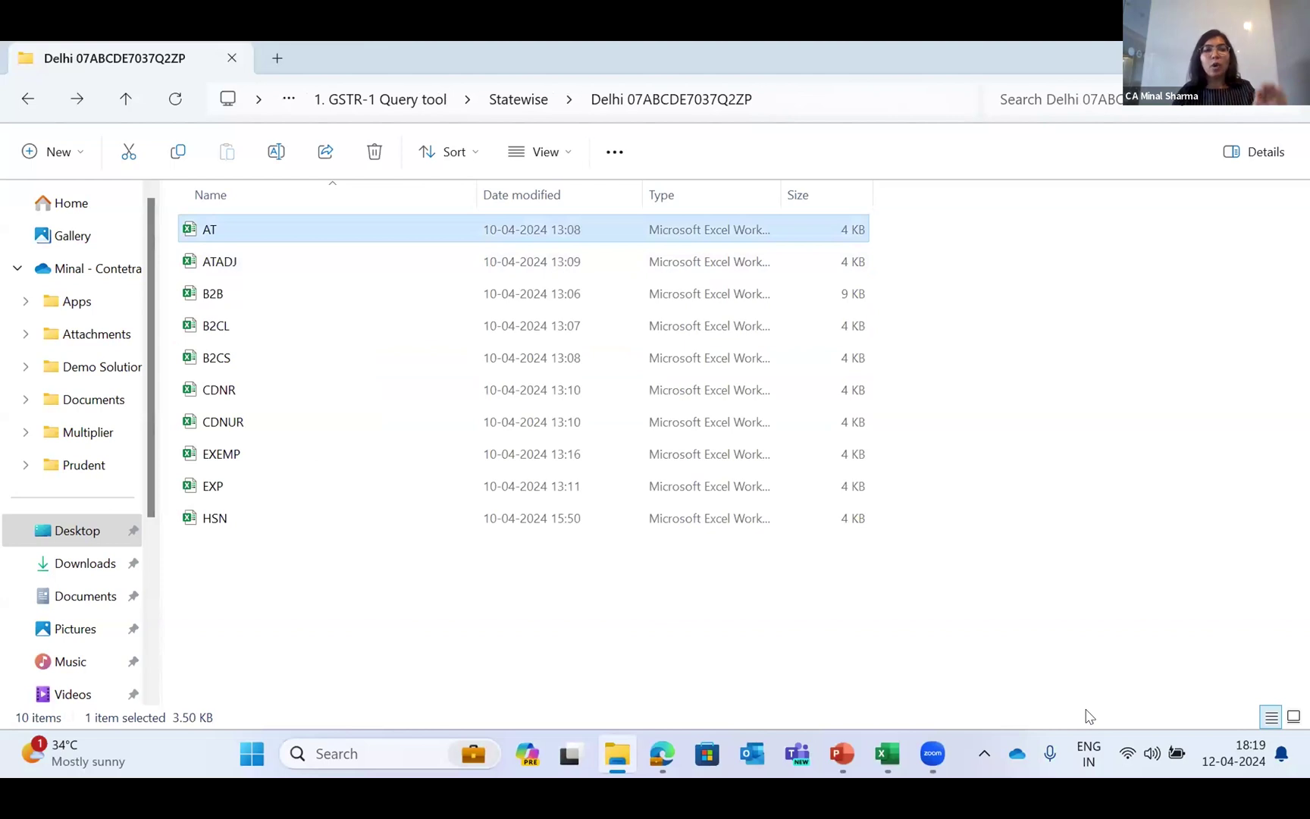
key(alt+Up)
key(Down)
key(Down)
Open Merged.xlsx from the Merged folder in 1. GSTR-1 Query tool
key(alt+Up)
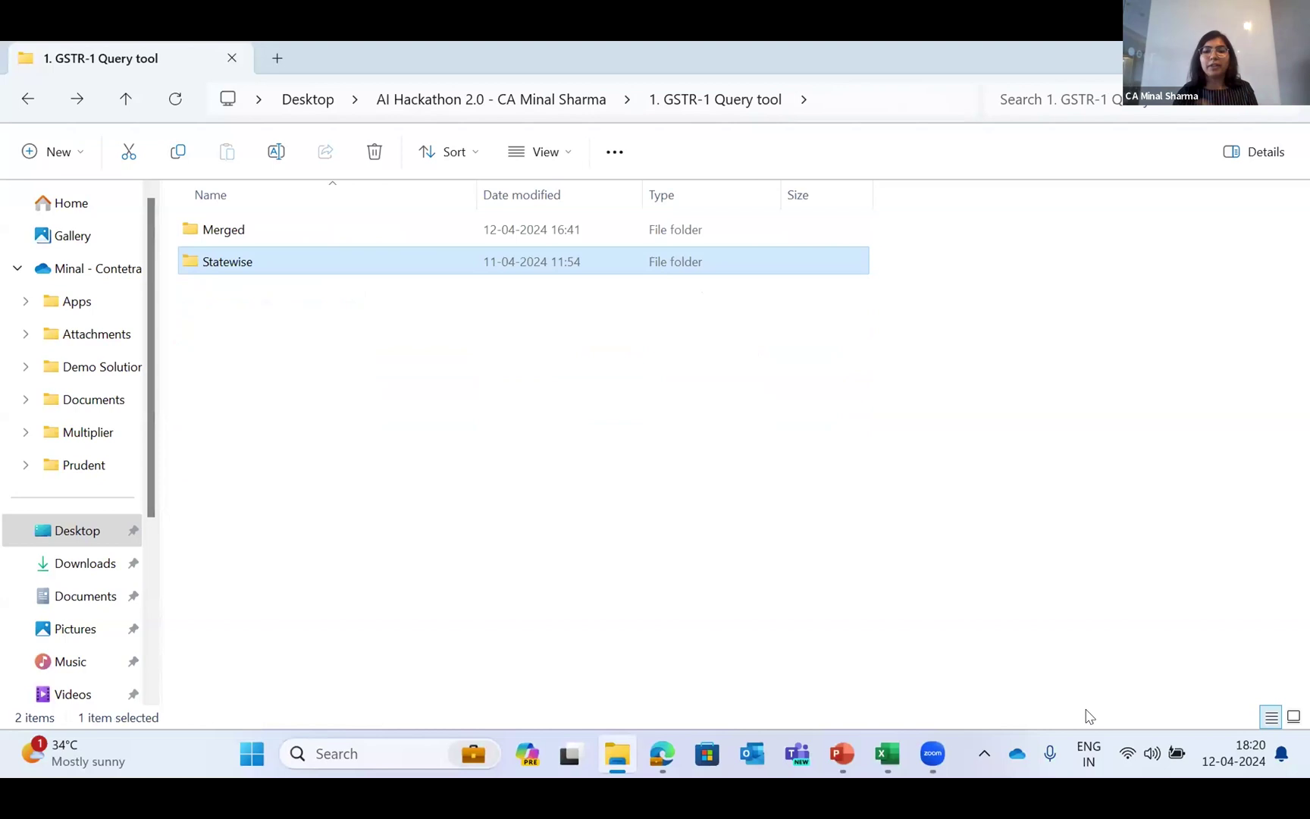
key(Up)
key(Return)
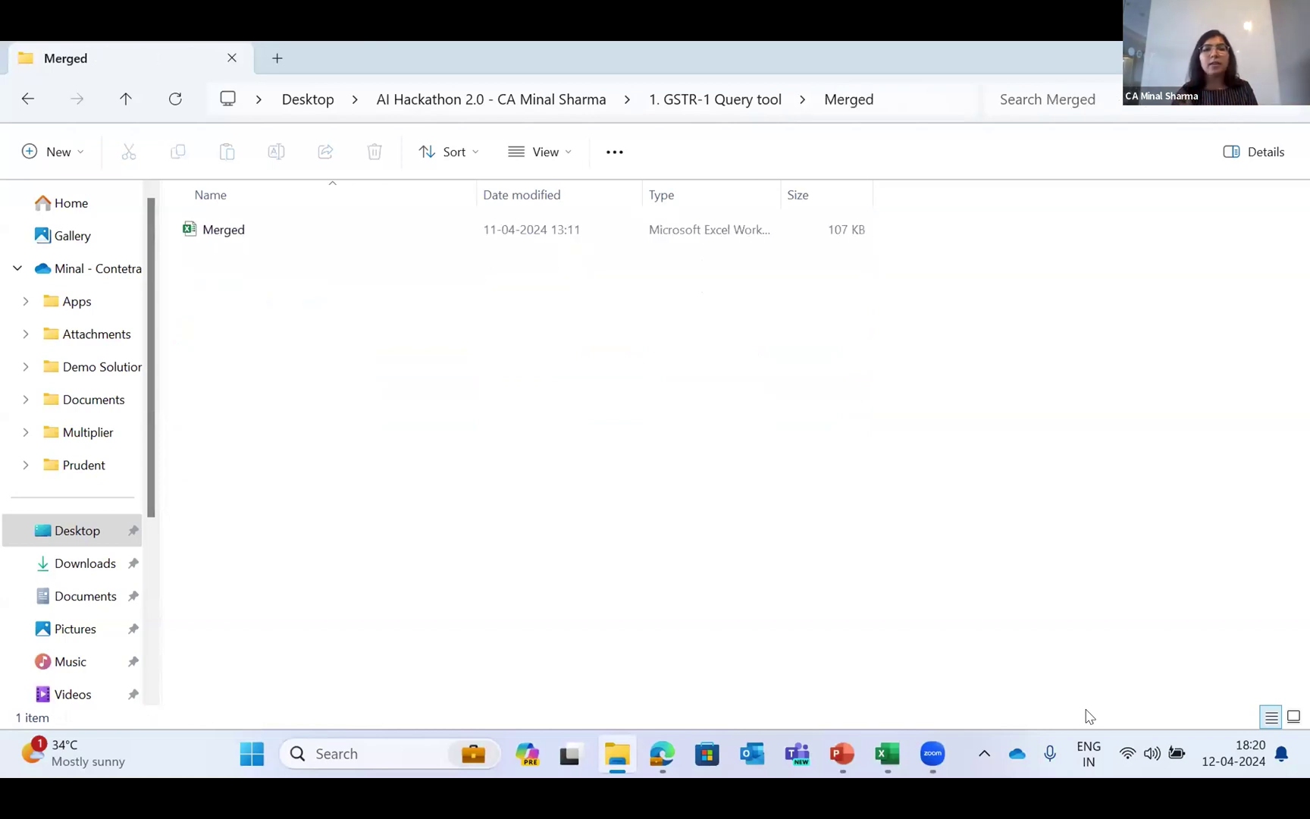
key(Down)
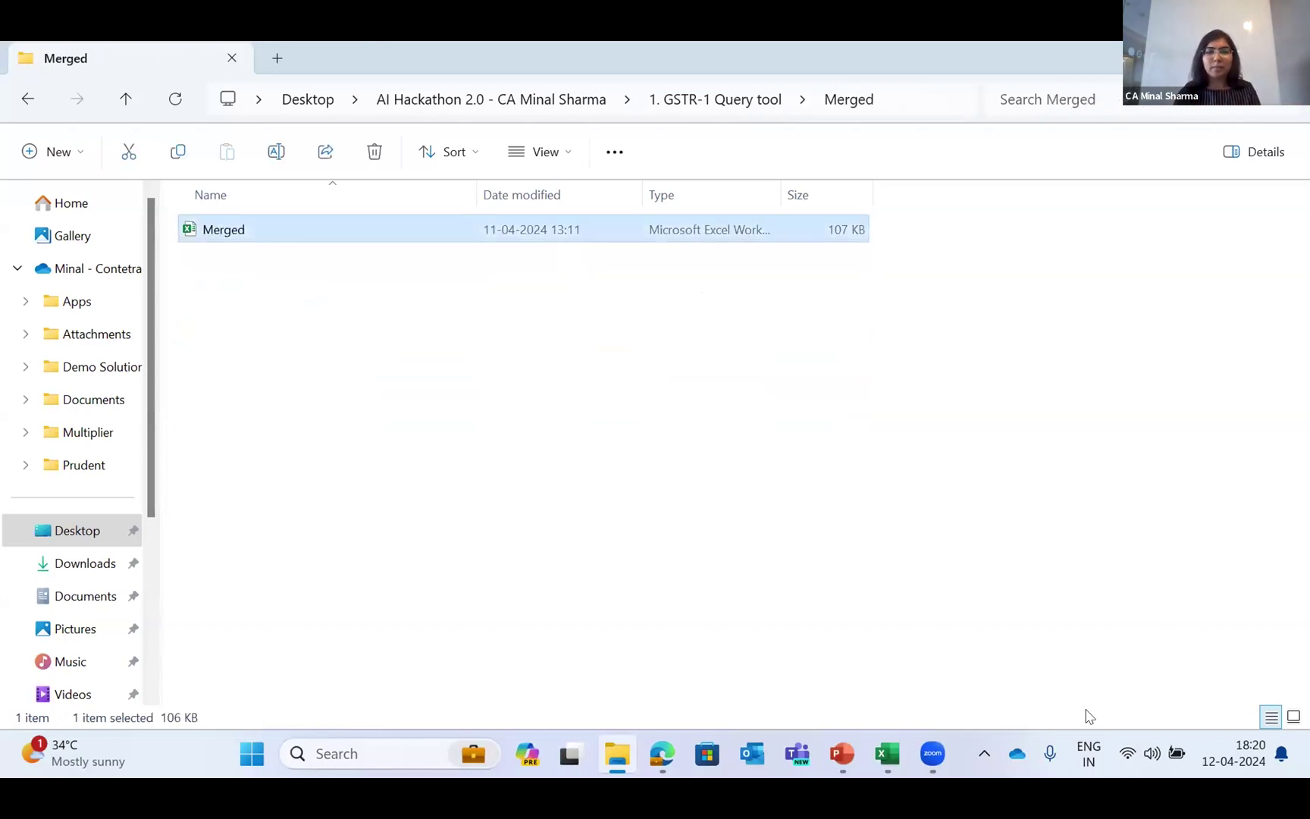
key(alt+Tab)
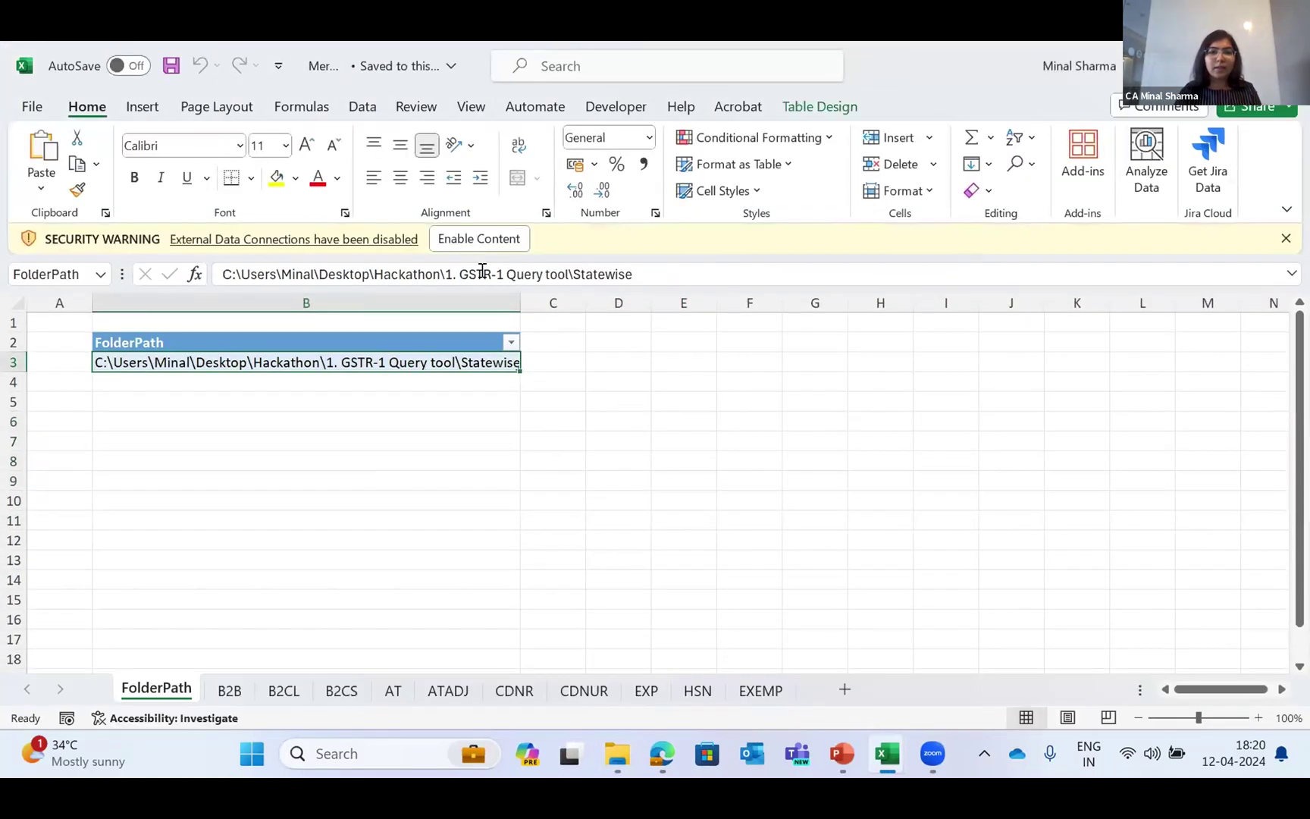
Enable content in the Merged workbook and switch to the ChatGPT browser window
click(483, 243)
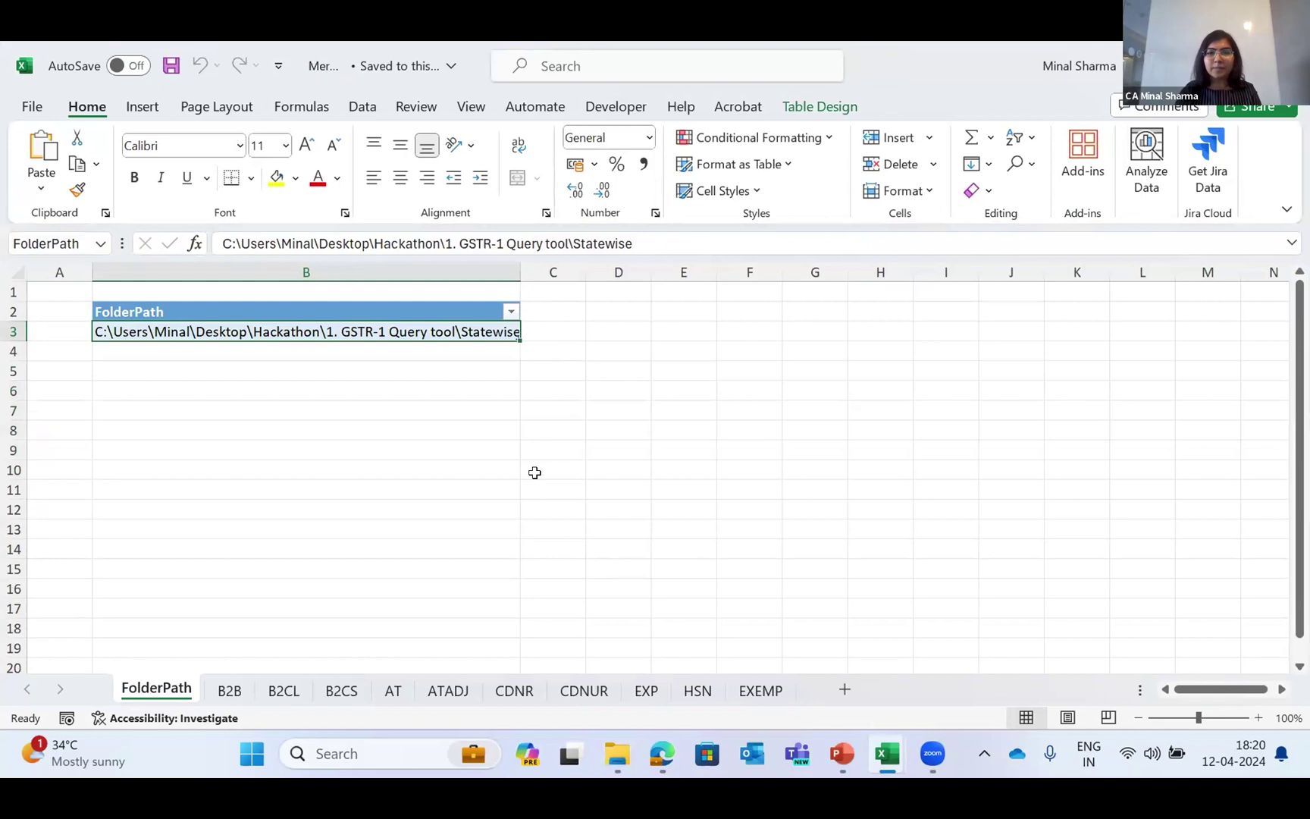
key(alt+Tab)
key(alt+Tab)
key(alt+Tab)
key(alt+Tab)
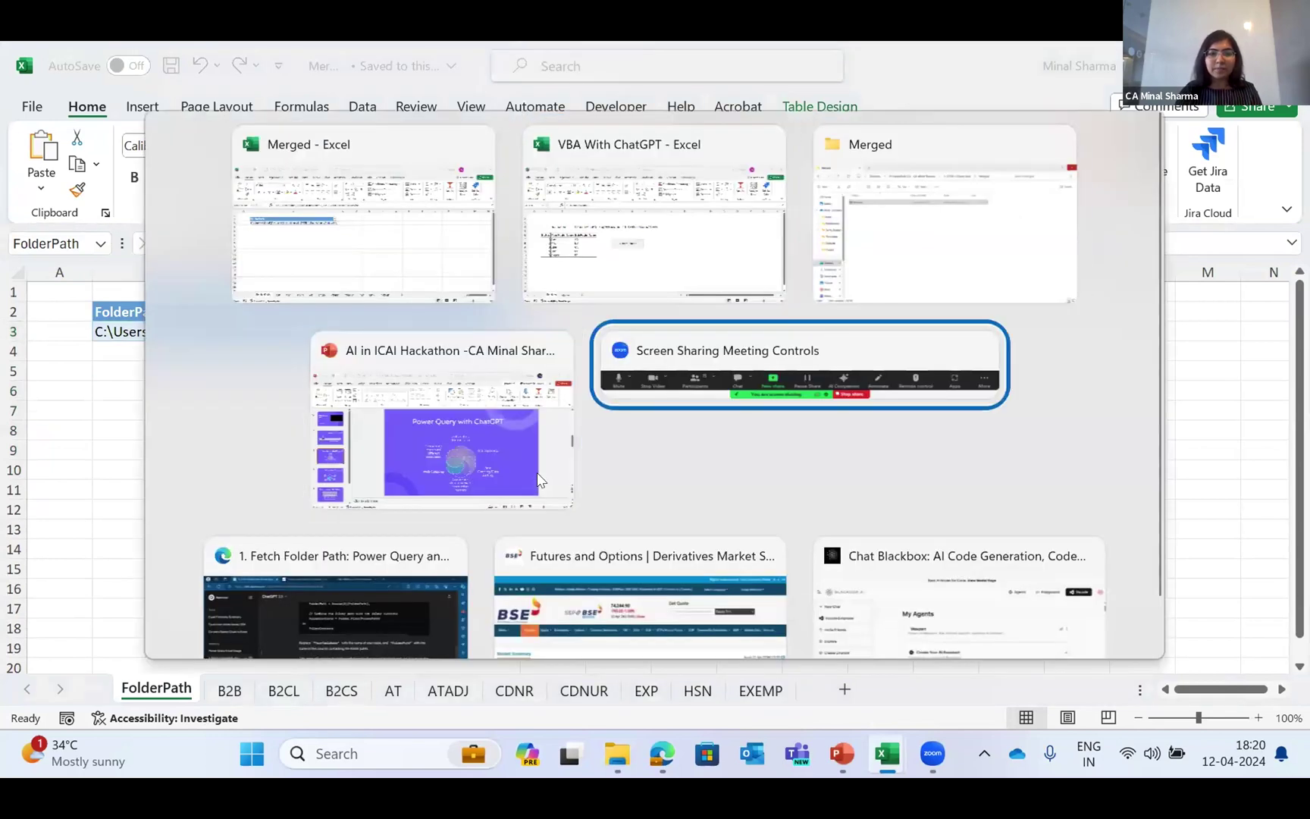
key(alt+Tab)
Scroll through ChatGPT's folder-path M code answer, then return to the PowerPoint deck
scroll(801, 488, up, 5)
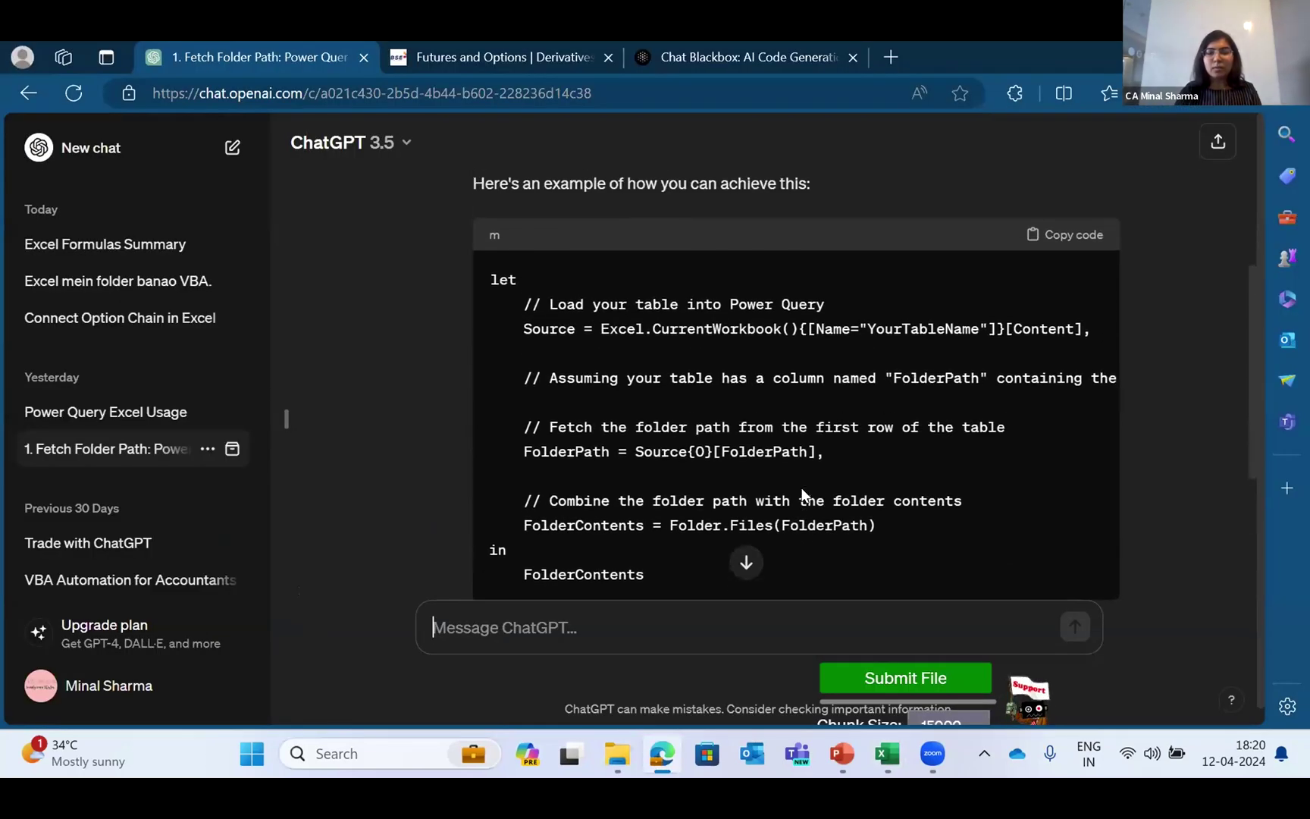
scroll(737, 353, down, 1)
scroll(736, 353, up, 3)
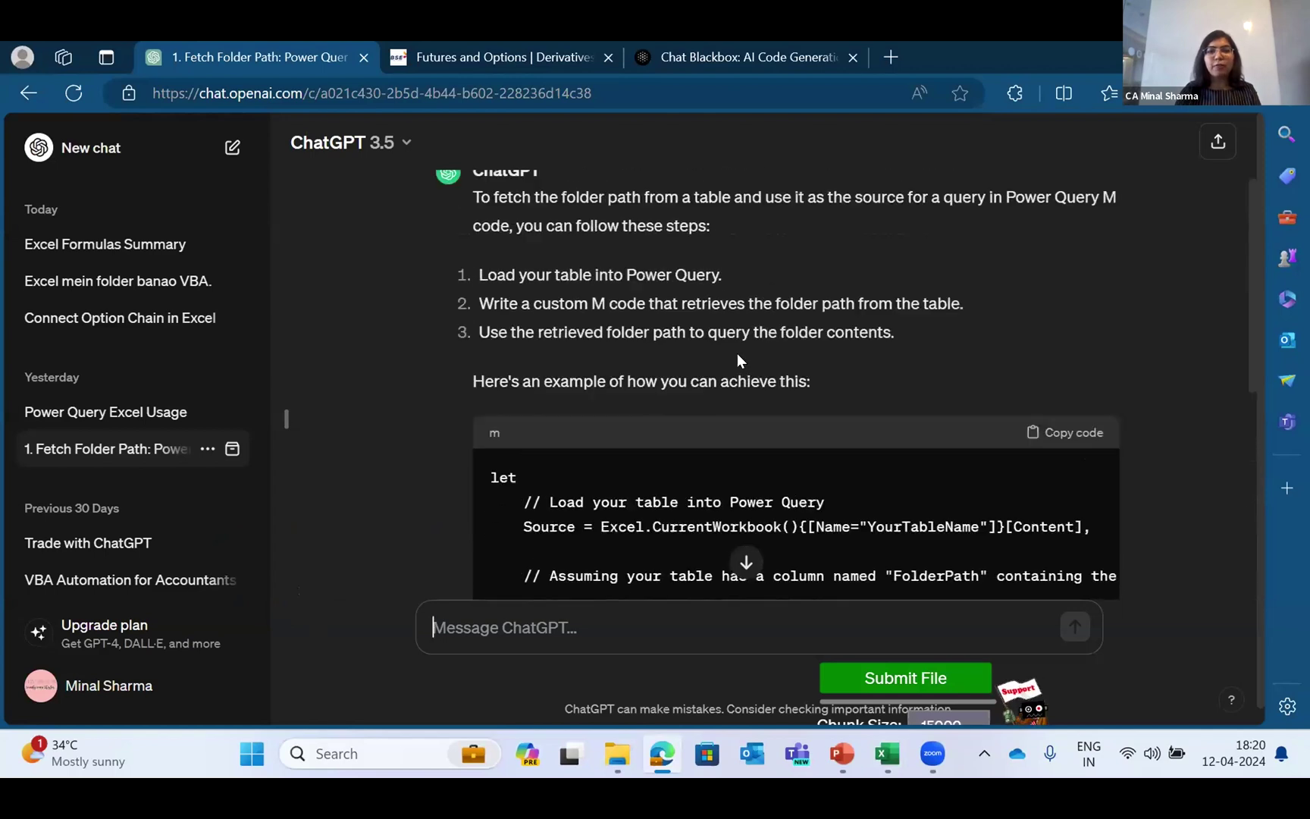
scroll(737, 353, up, 2)
right_click(736, 354)
click(659, 290)
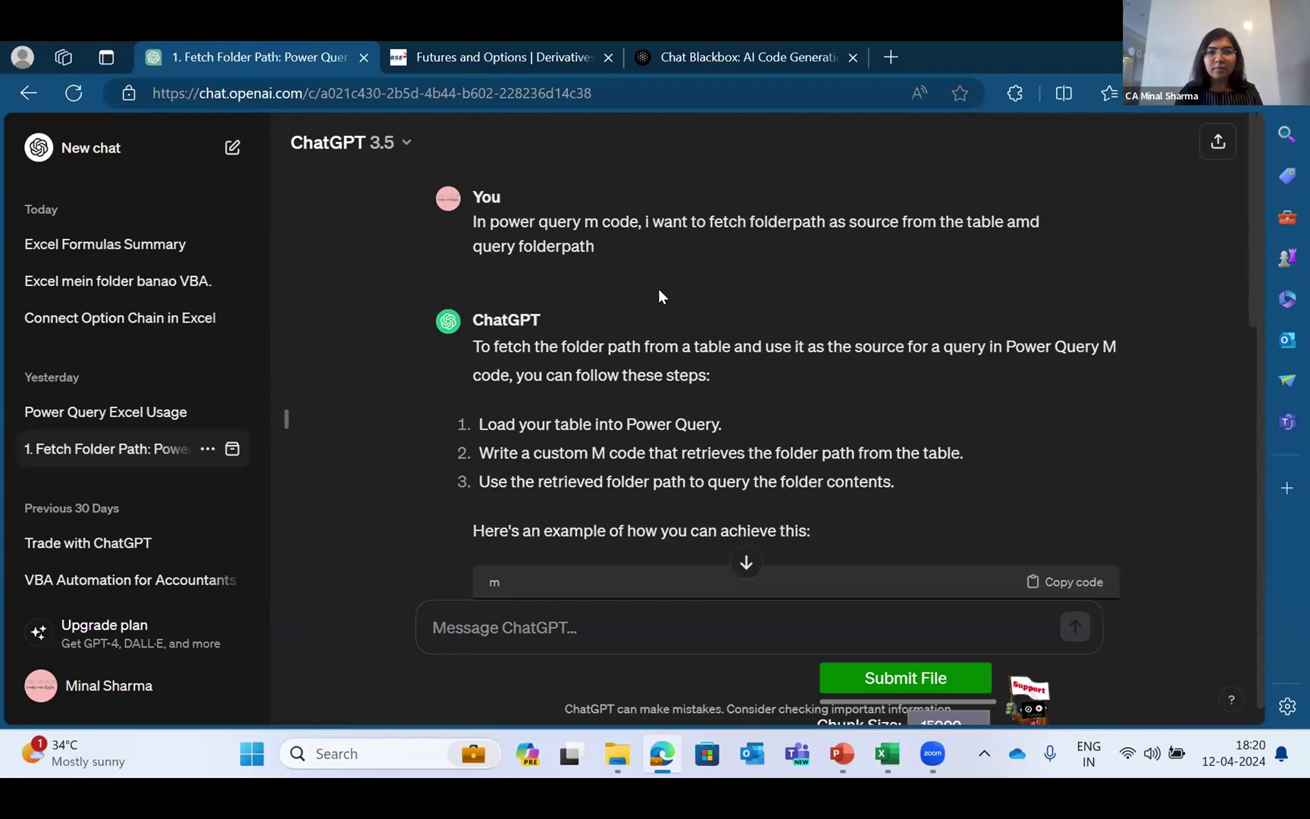
key(alt+Tab)
key(alt+Tab)
key(alt+Tab)
key(alt+Tab)
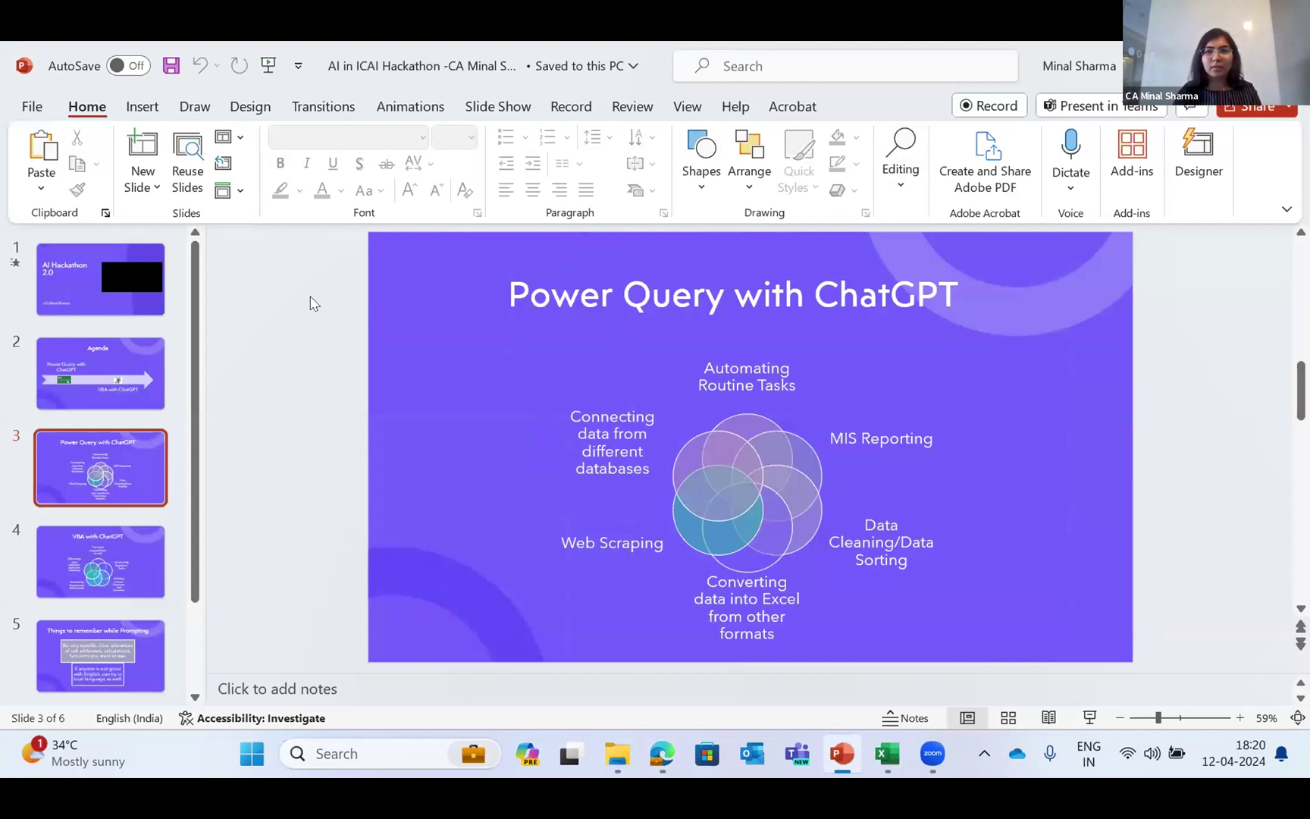
Switch from PowerPoint to the ChatGPT chat about fetching a folder path in Power Query
key(alt+Tab)
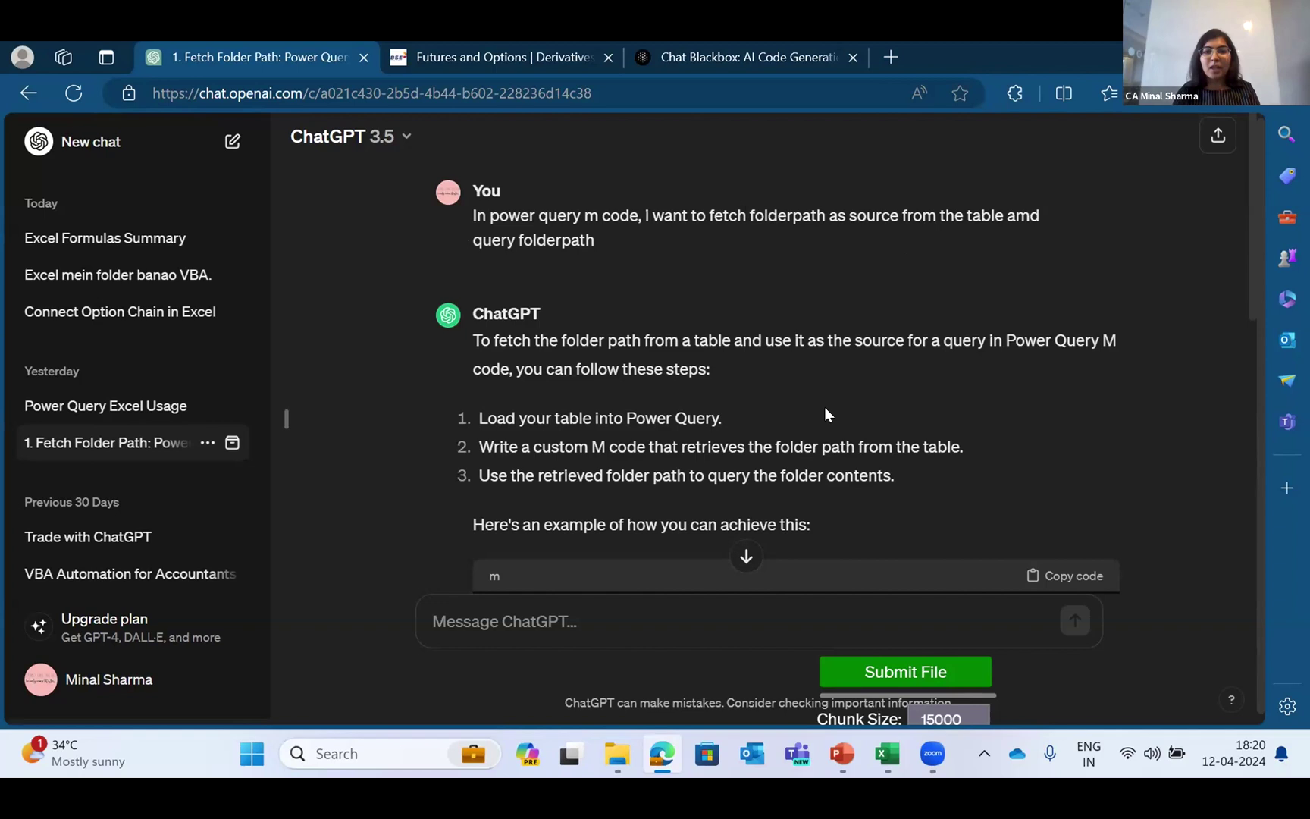
scroll(824, 406, down, 4)
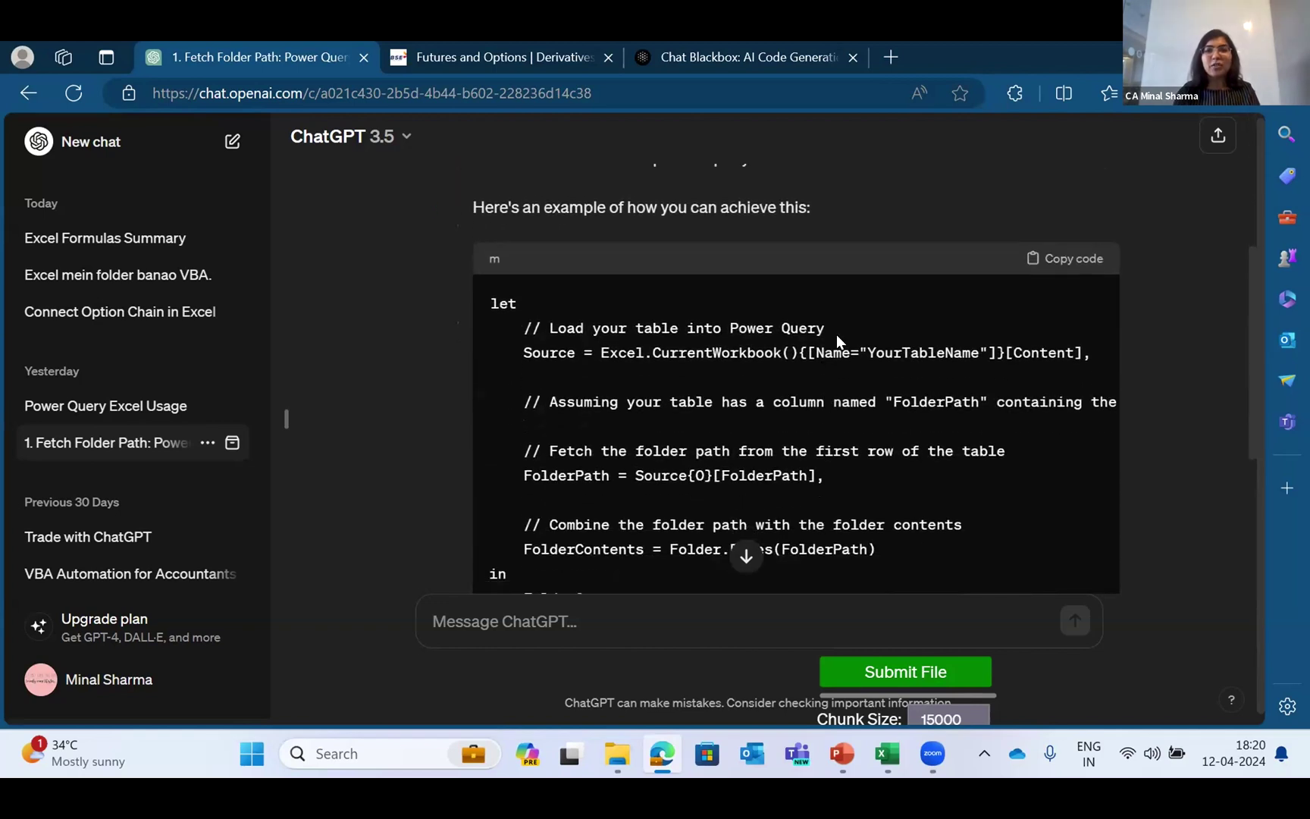
scroll(836, 334, down, 1)
key(alt+Tab)
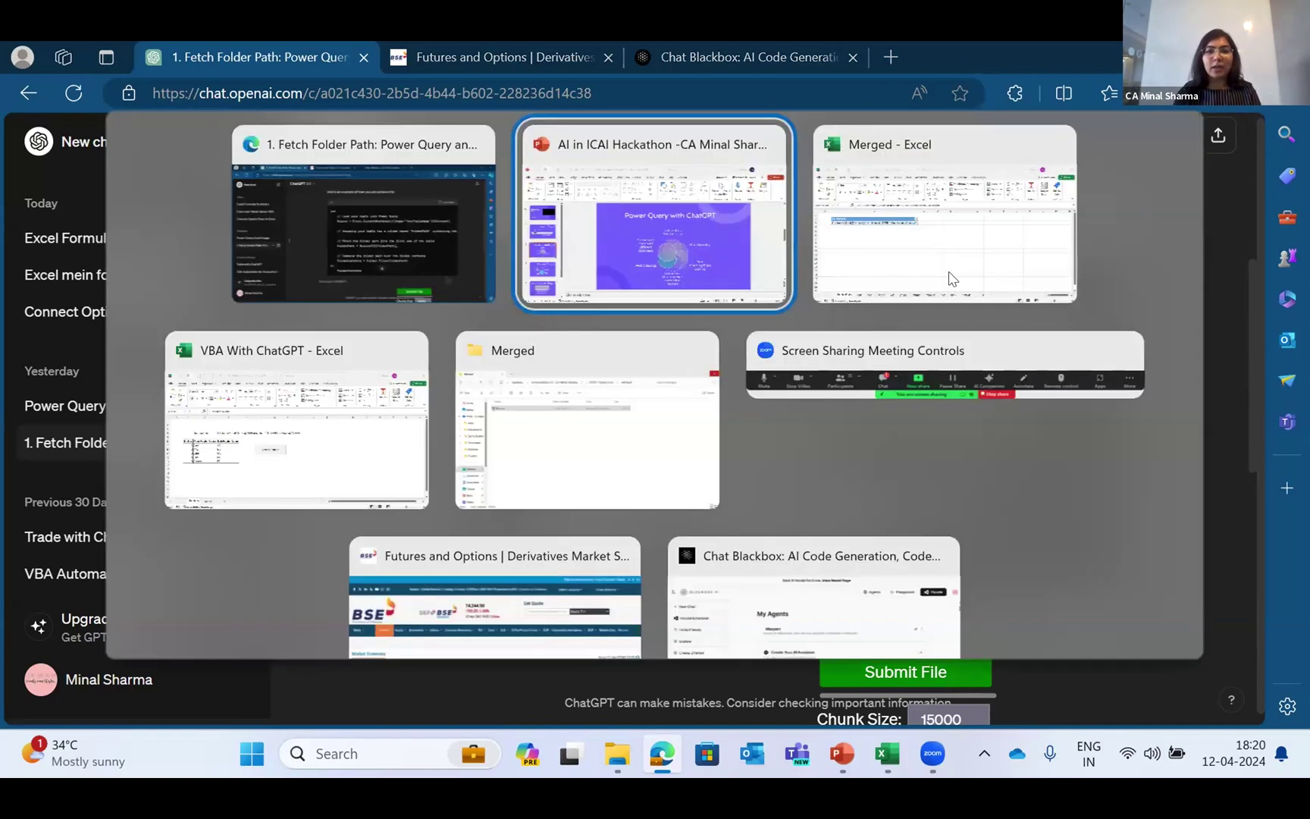
key(alt+Tab)
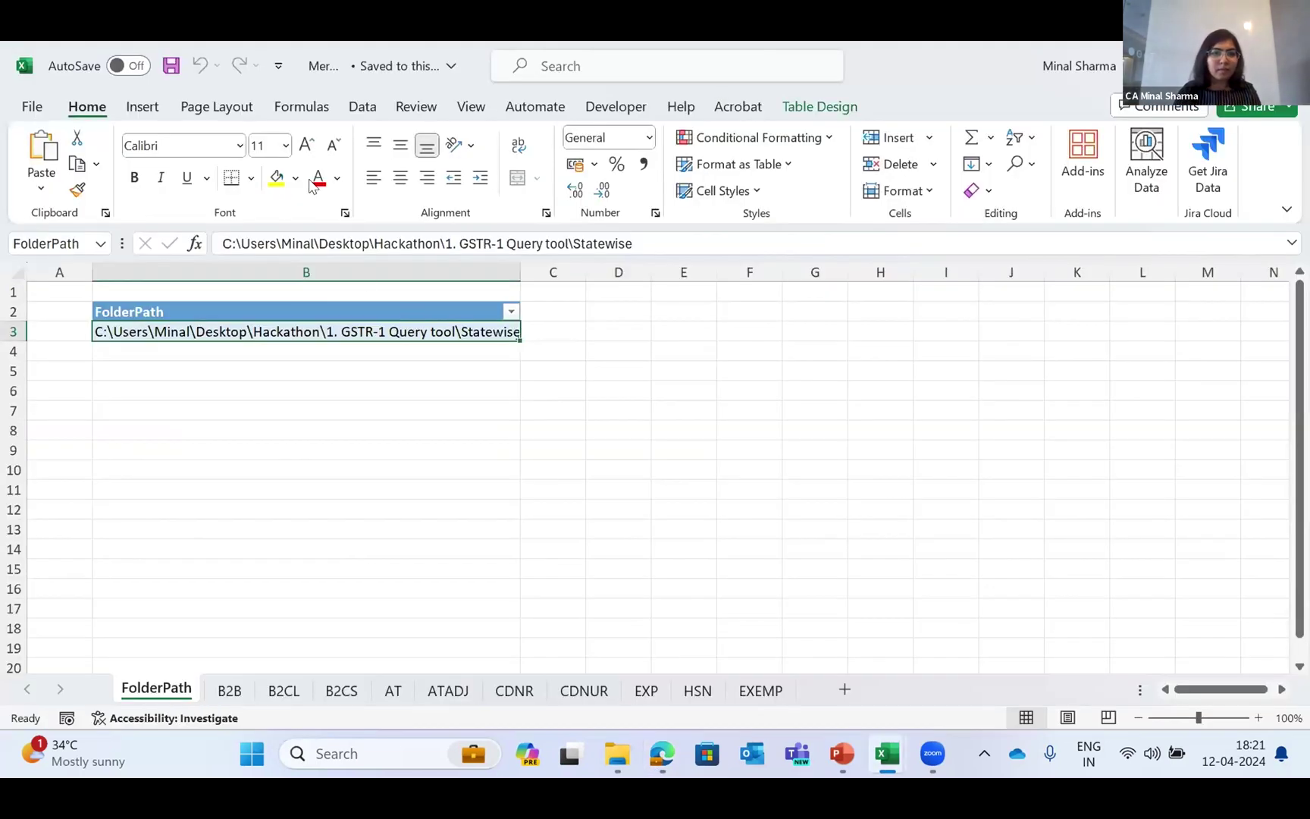
click(361, 107)
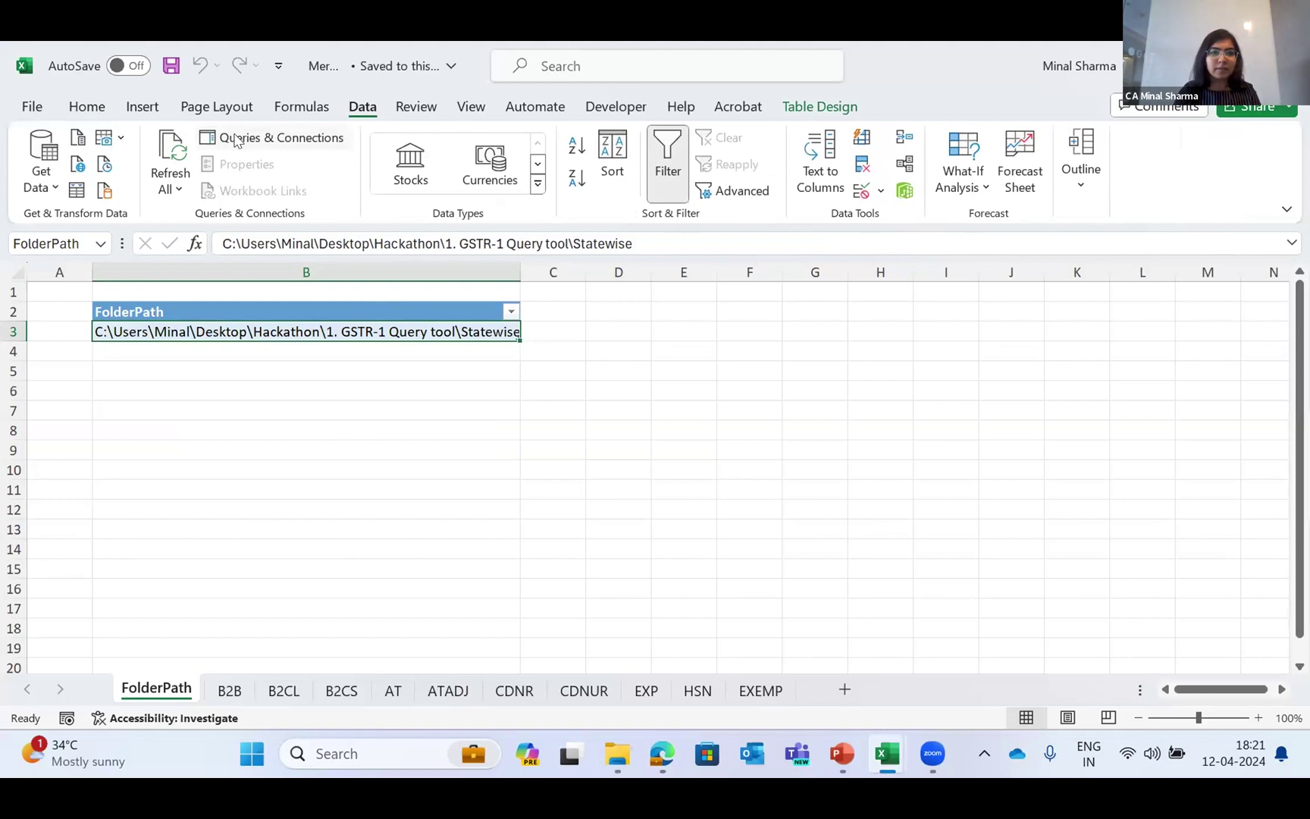
click(237, 140)
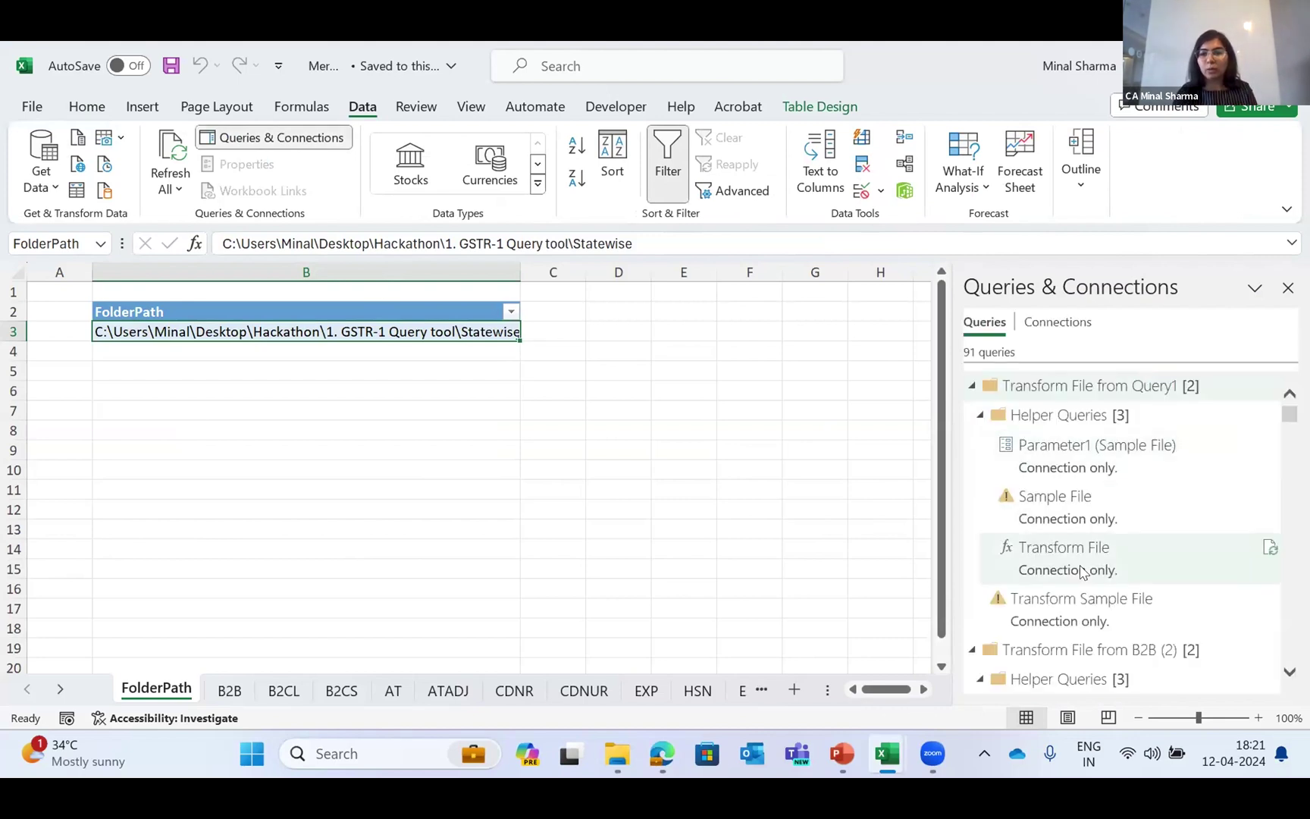
scroll(1082, 571, down, 5)
scroll(1078, 570, down, 10)
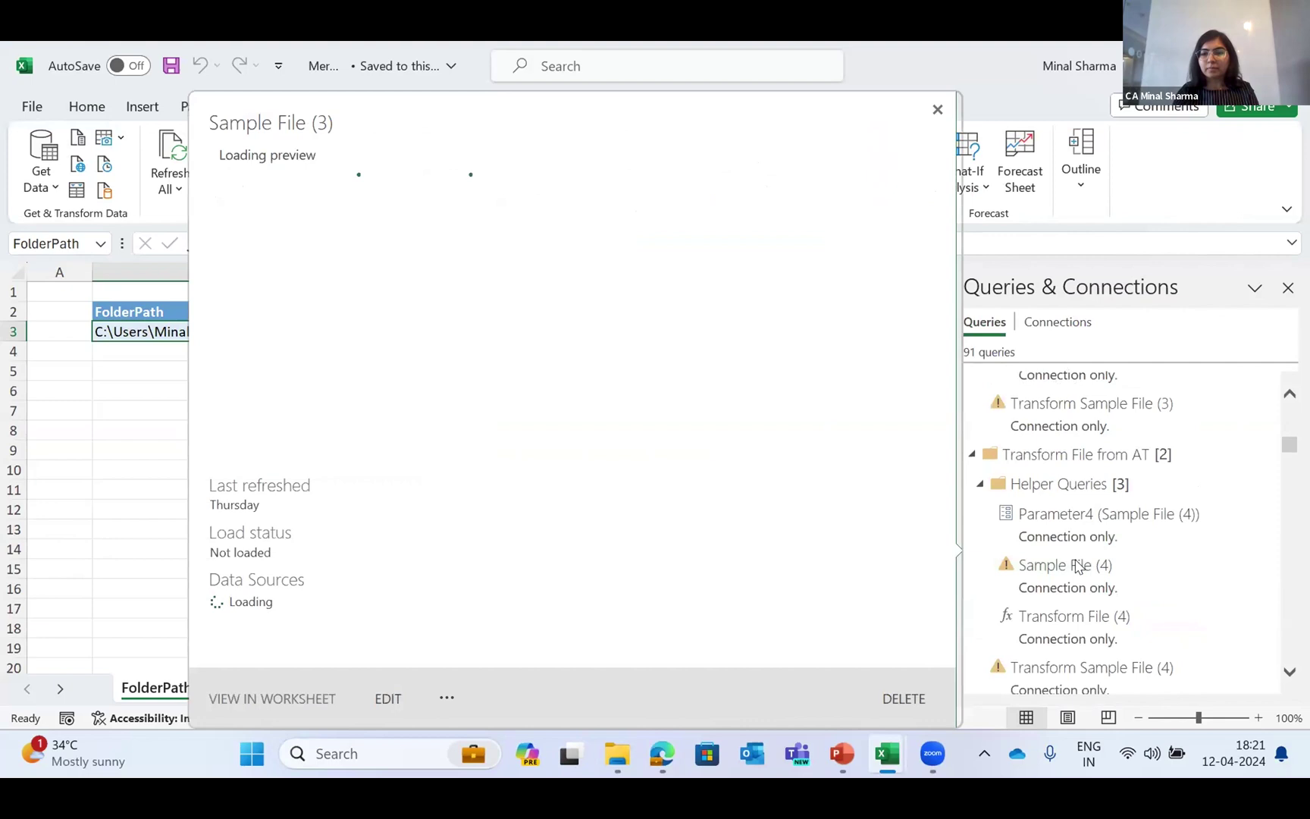
scroll(1071, 476, down, 10)
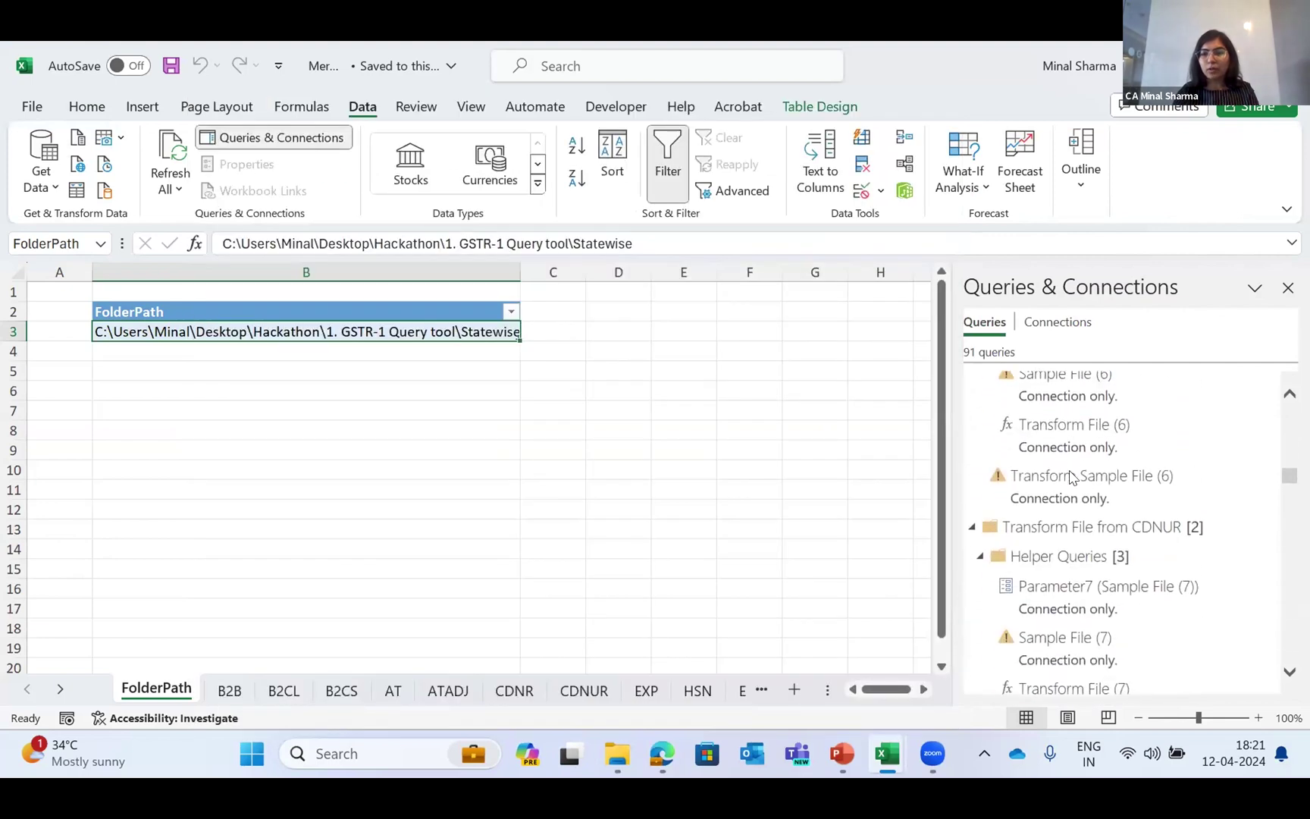
scroll(1070, 476, down, 10)
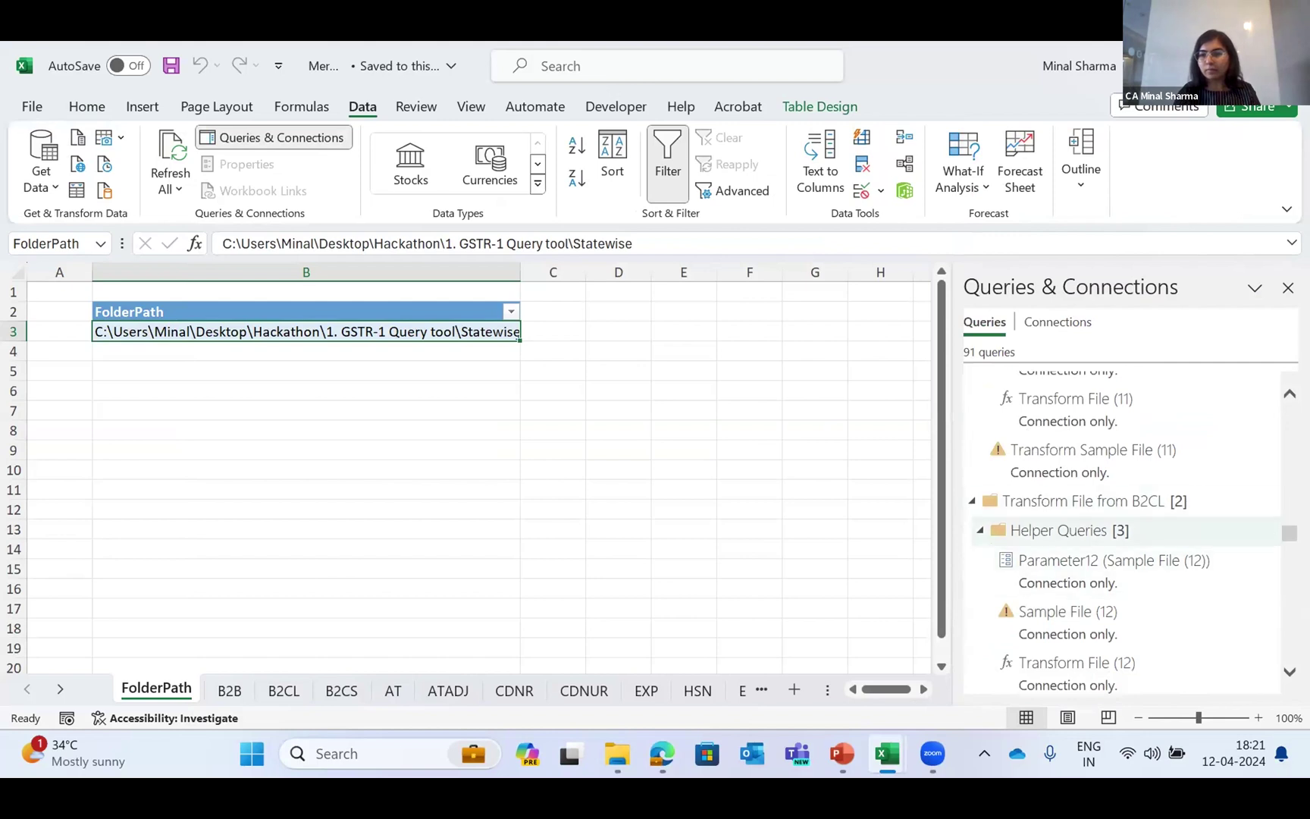
scroll(1260, 531, down, 15)
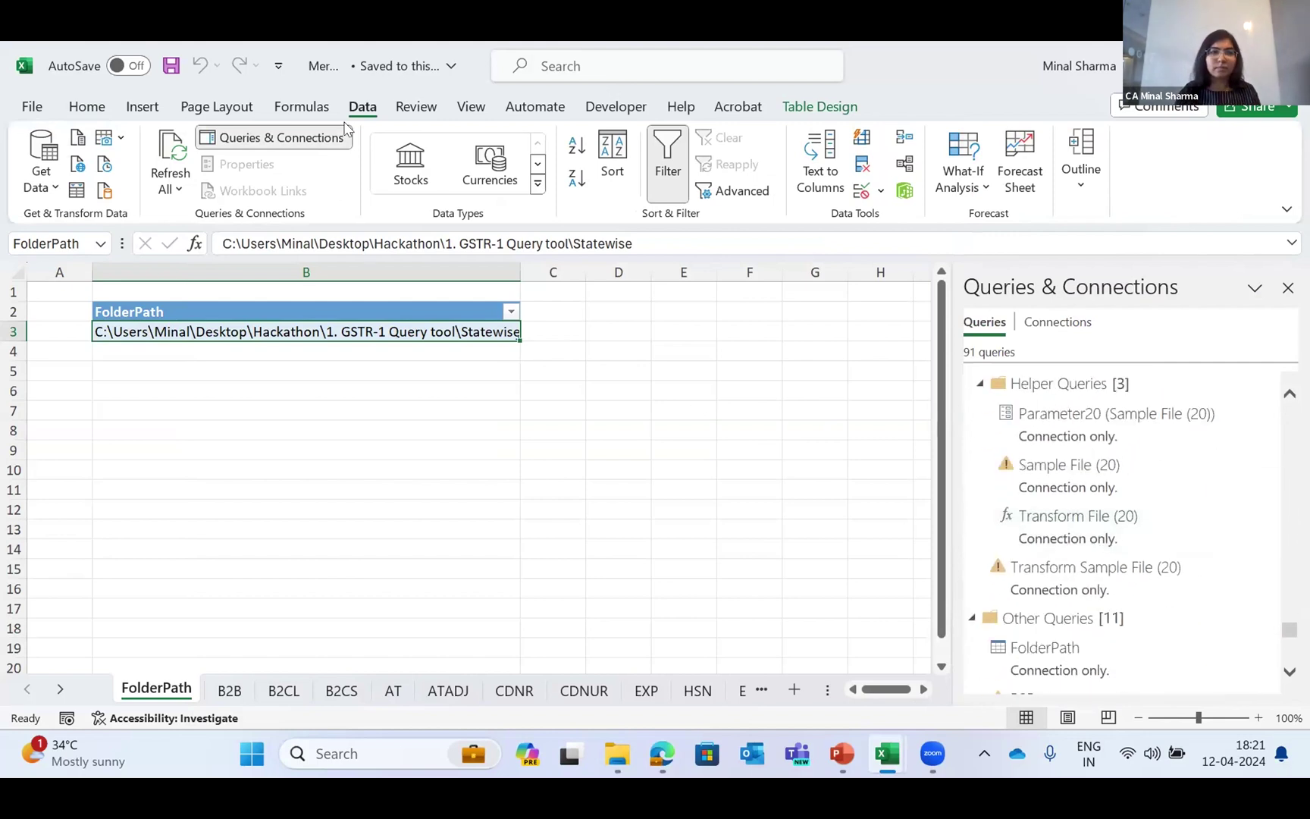
click(237, 138)
click(237, 139)
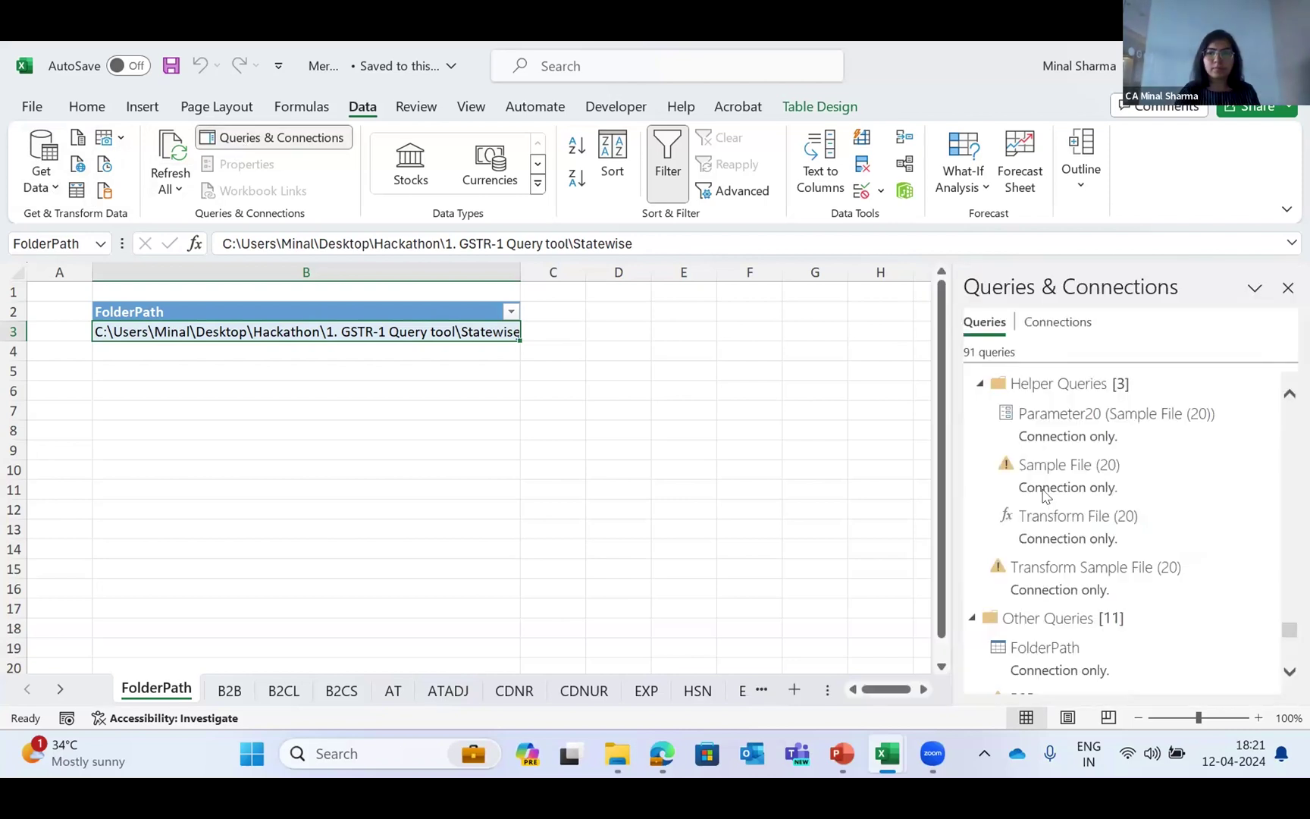
double_click(1079, 472)
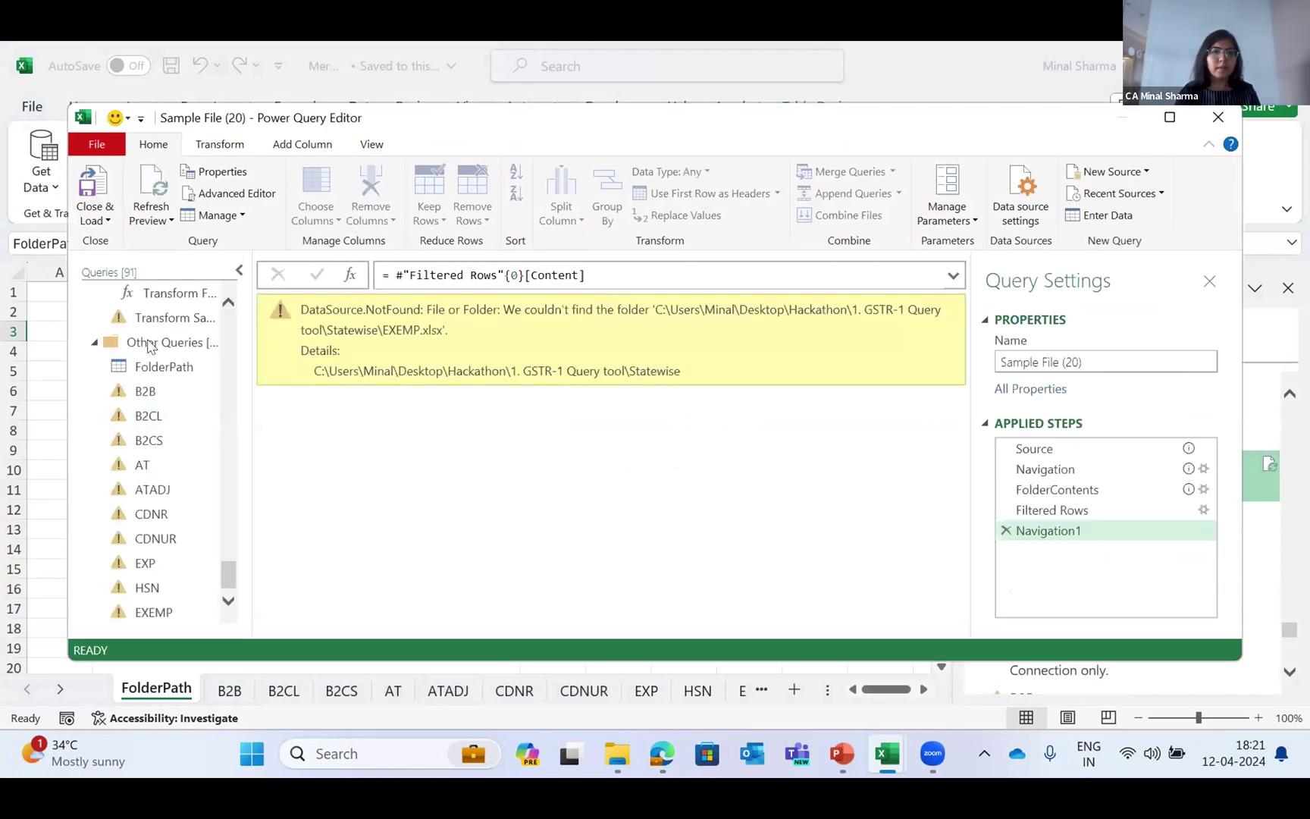
click(144, 390)
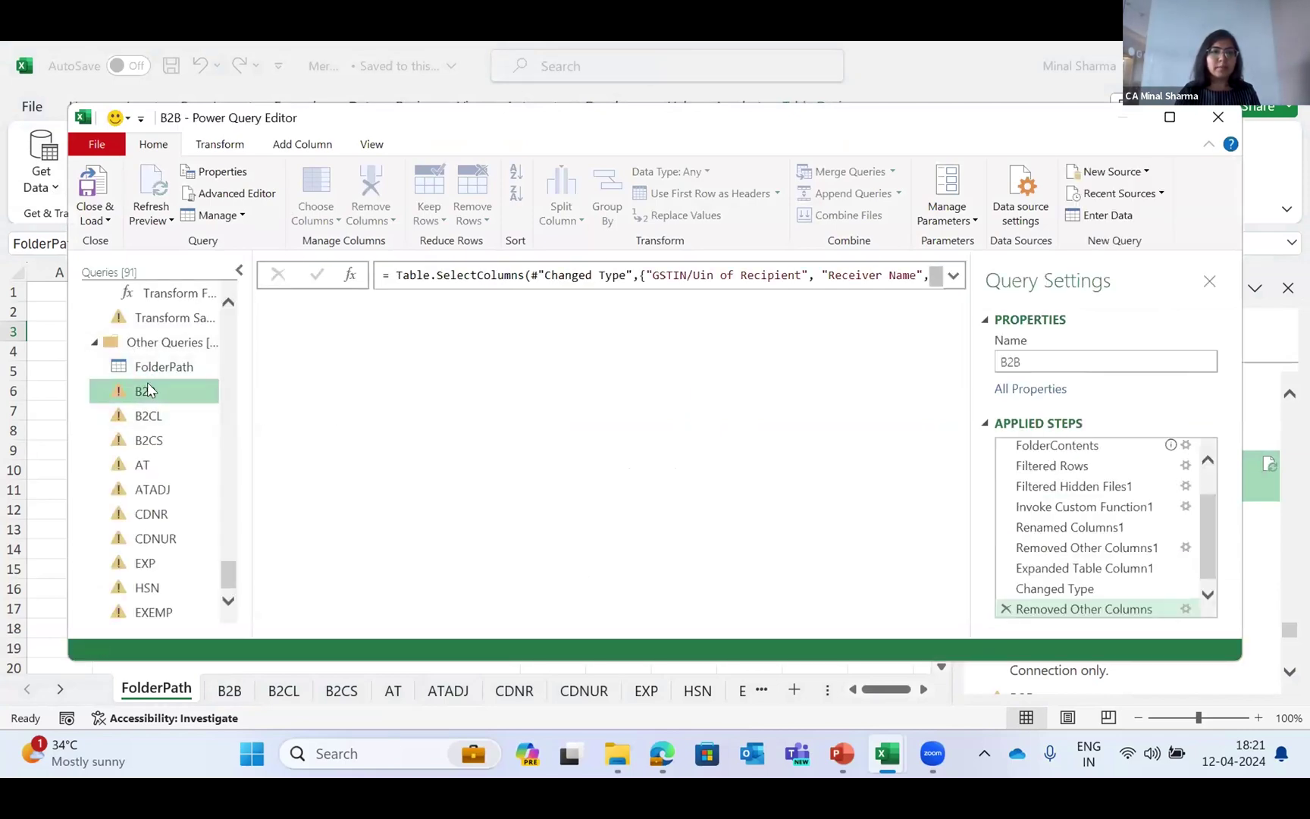
click(241, 193)
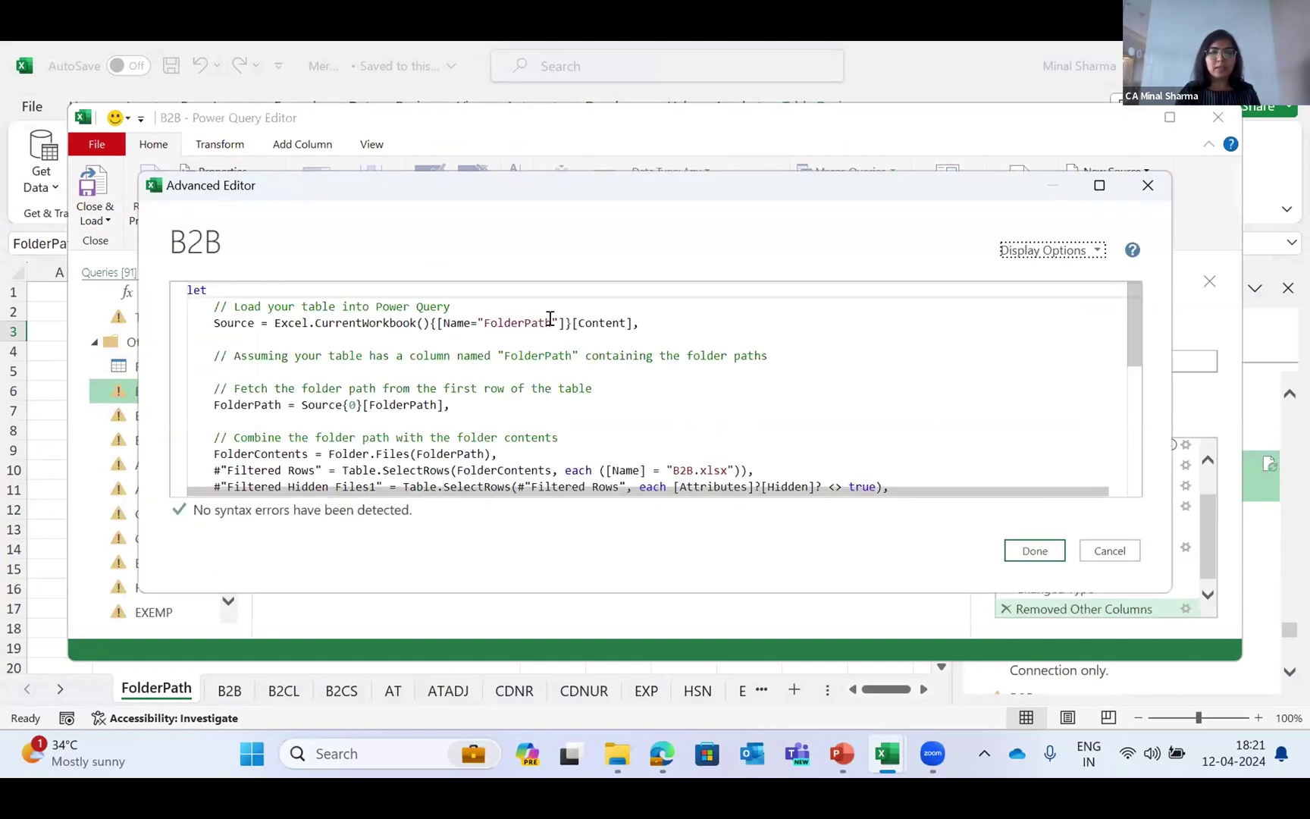
scroll(622, 382, down, 5)
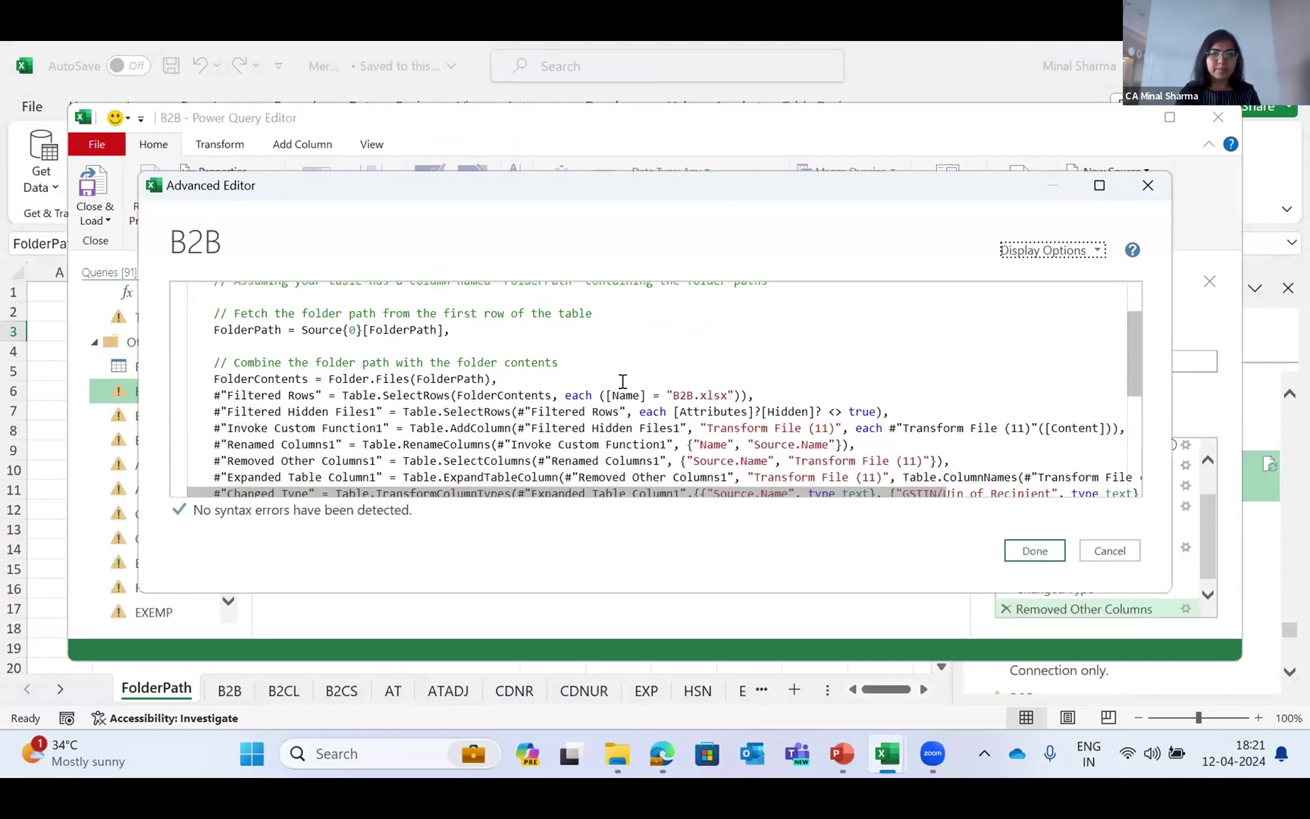
scroll(622, 381, up, 5)
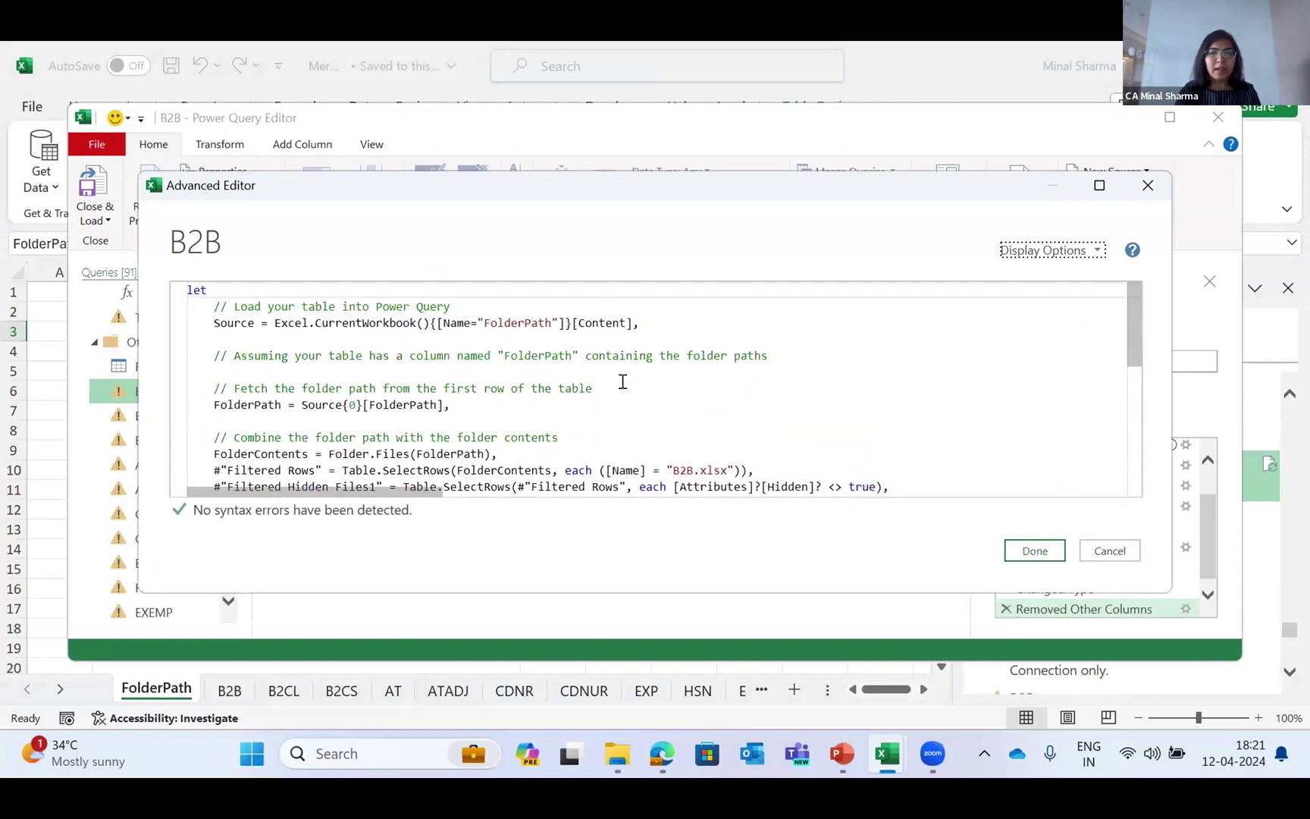
click(1034, 550)
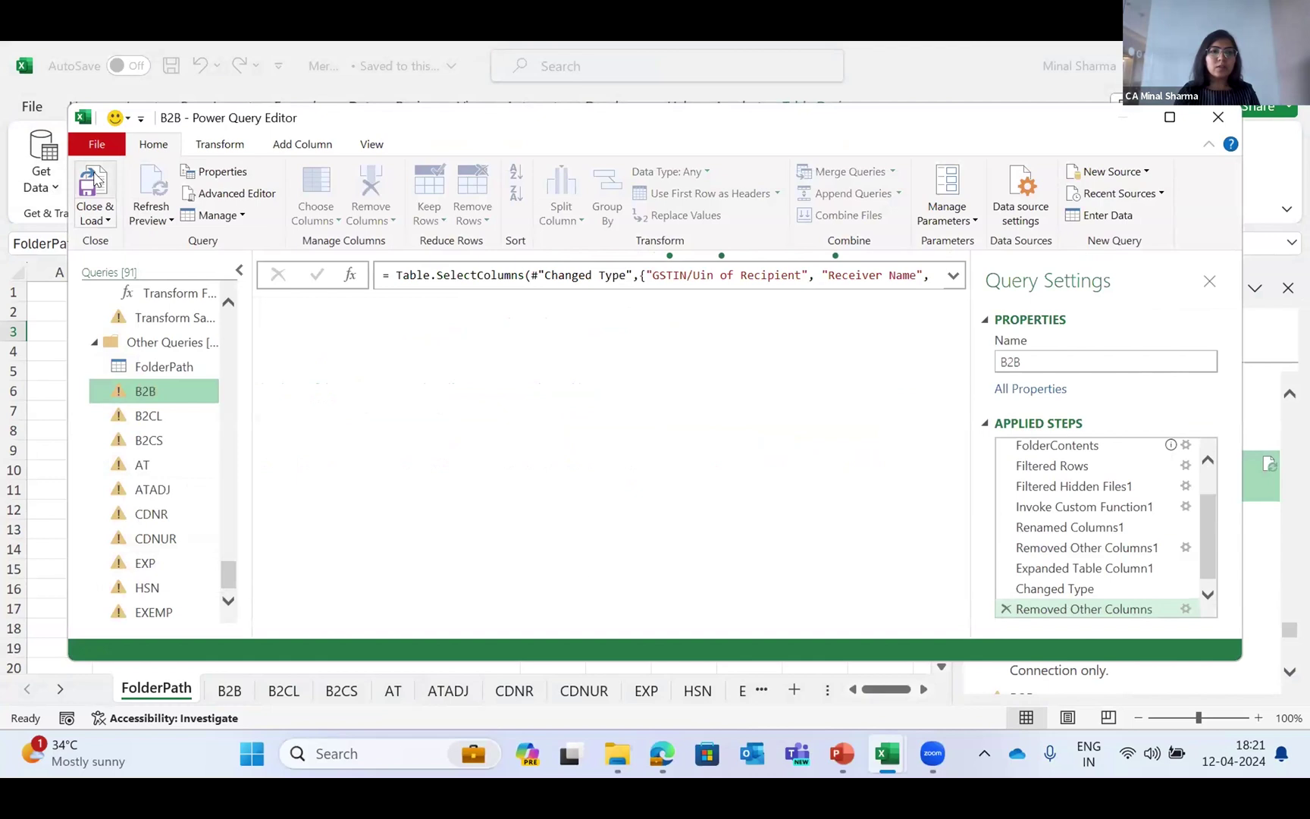
click(96, 180)
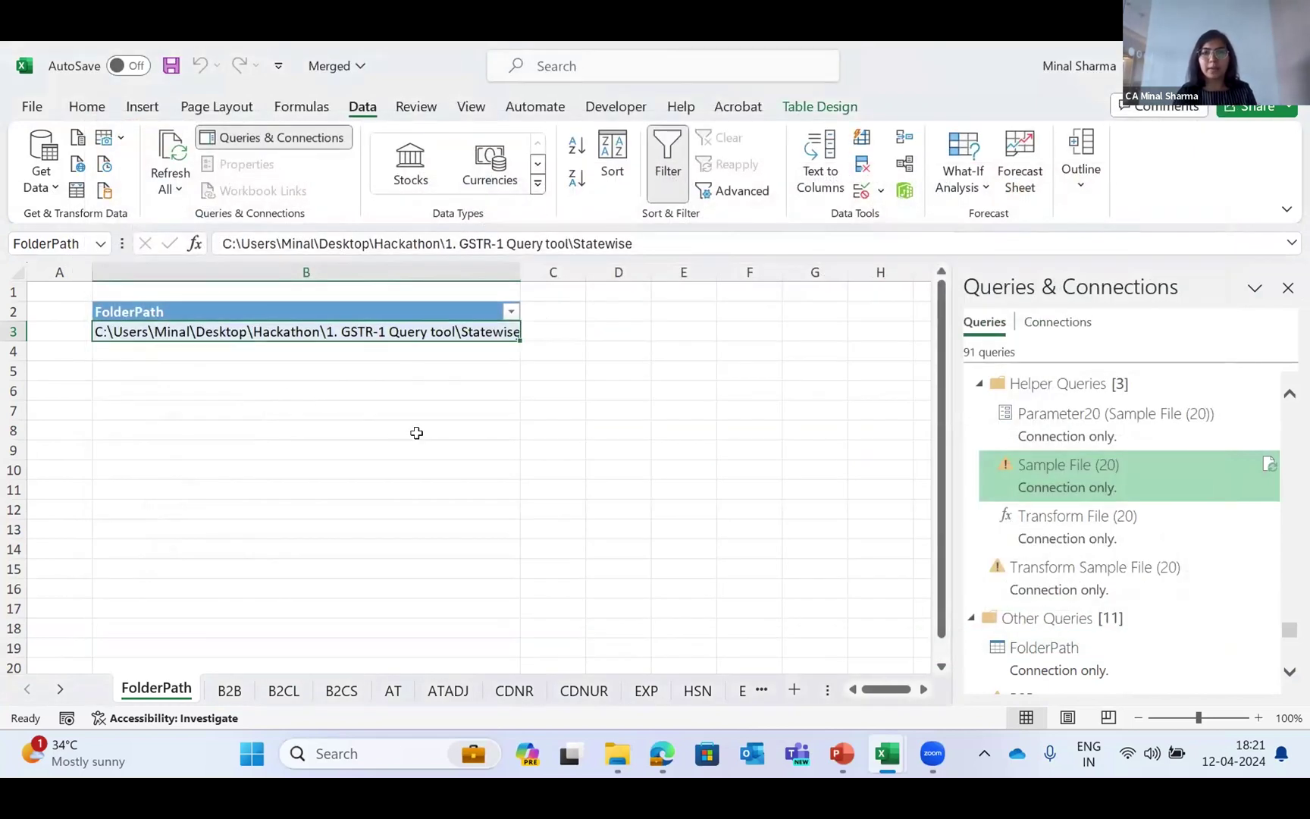
Copy the Statewise folder's full path from File Explorer and paste it into cell B3
key(alt+Tab)
key(alt+Tab)
key(alt+Tab)
key(alt+Tab)
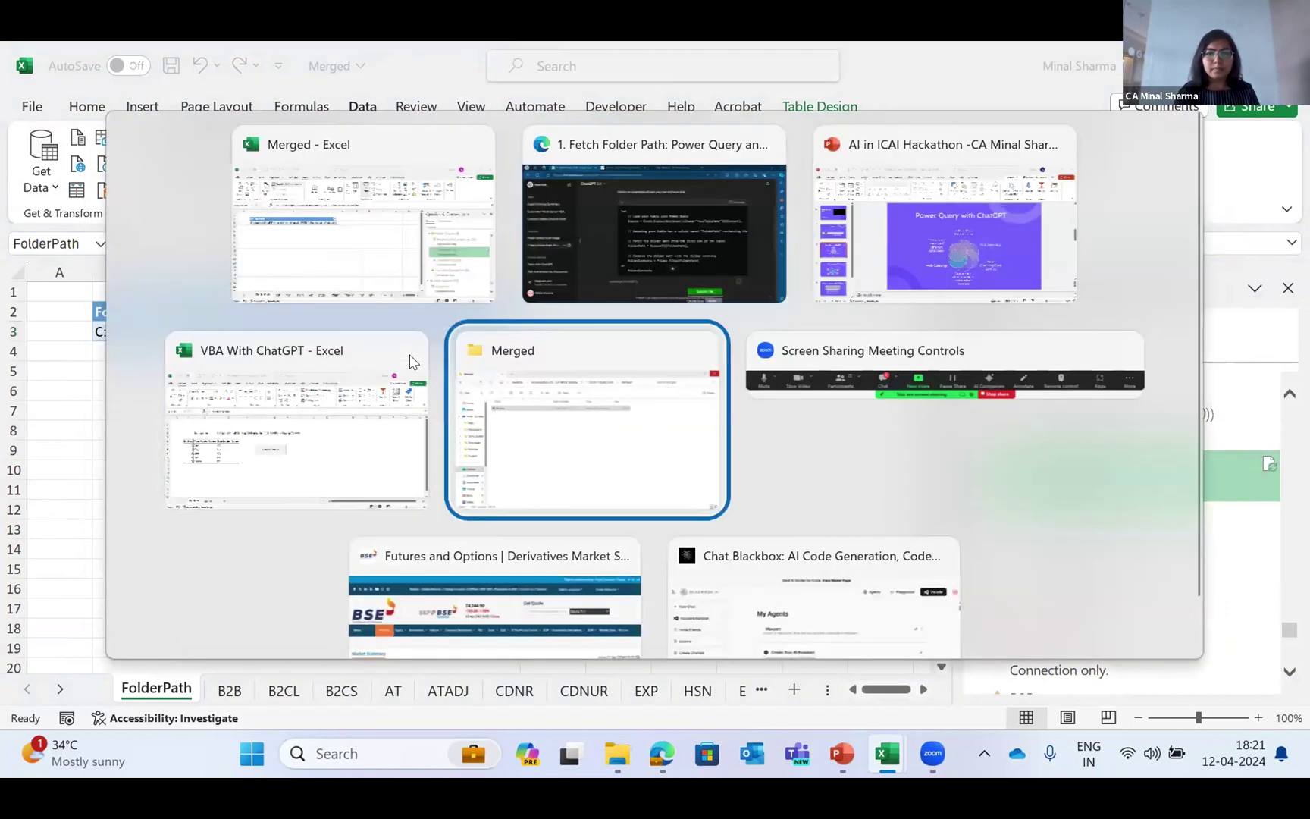
key(BackSpace)
key(Down)
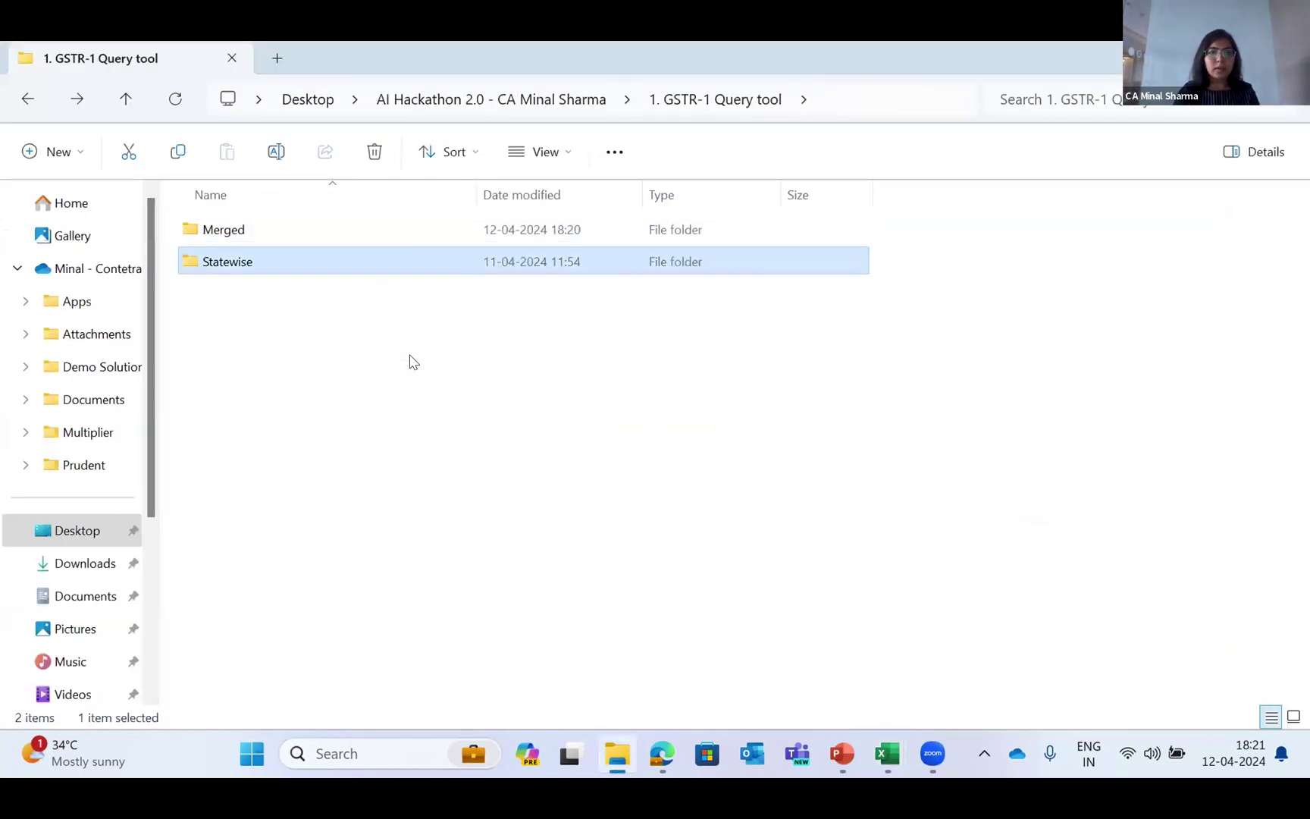
key(Return)
key(alt+d)
key(ctrl+c)
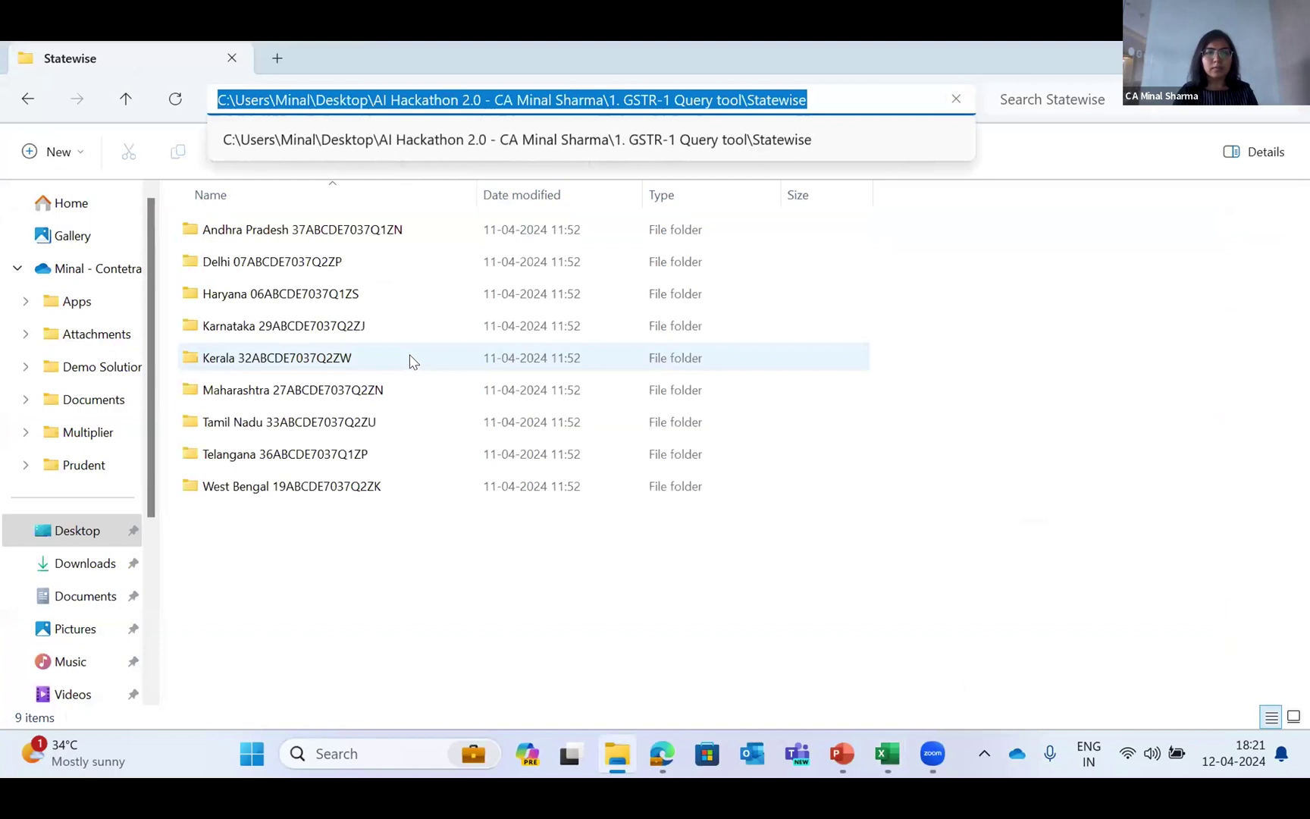
key(Escape)
key(alt+Tab)
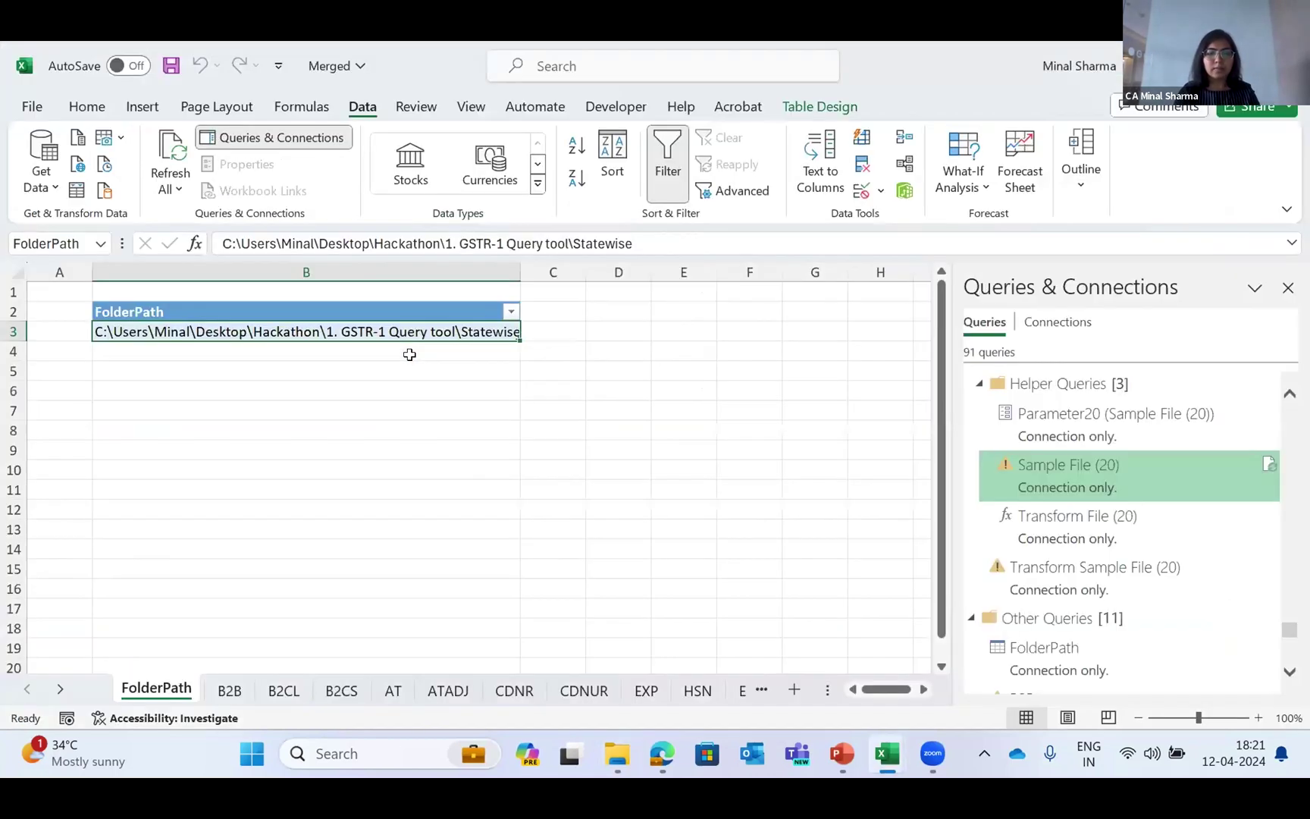
key(ctrl+v)
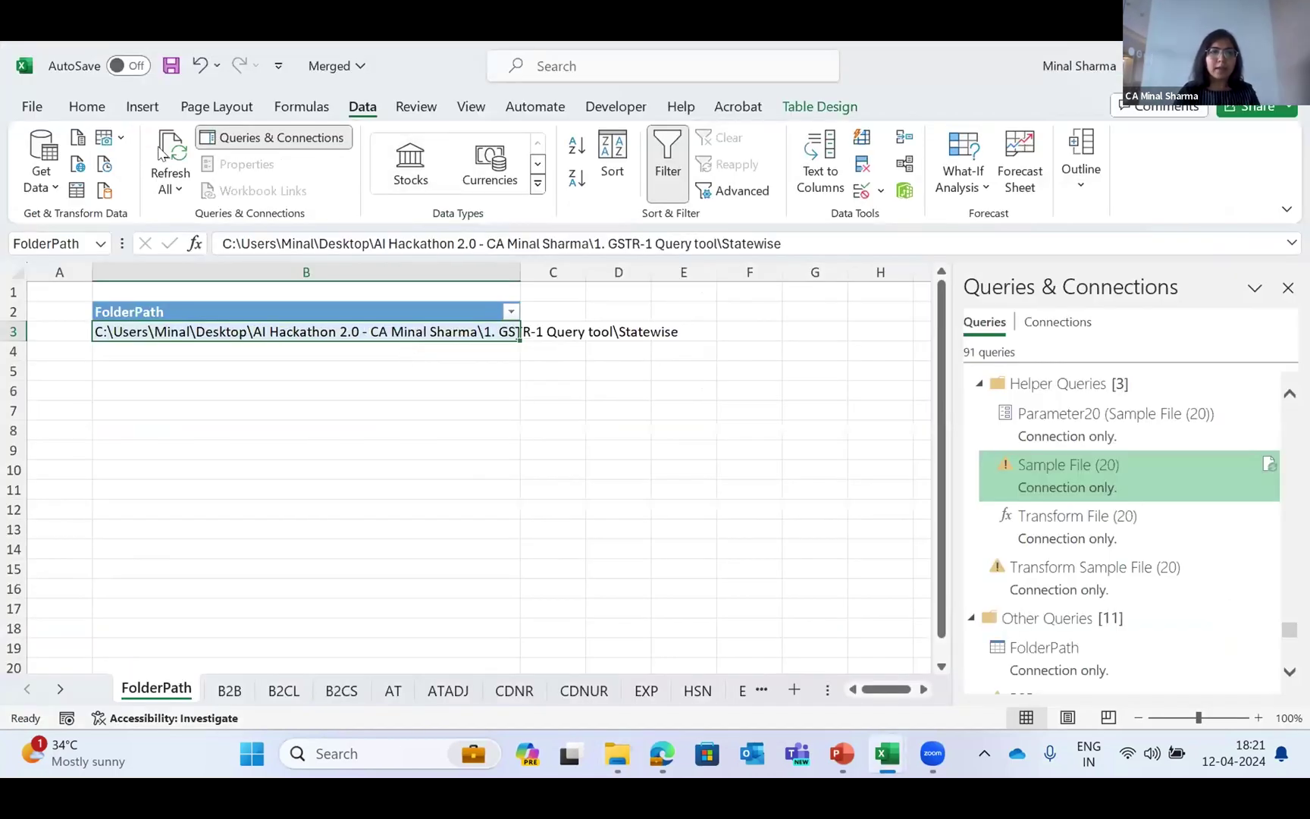
Run Refresh All and watch the B2B, B2CL, AT and CDNR queries load data in Queries & Connections
click(171, 150)
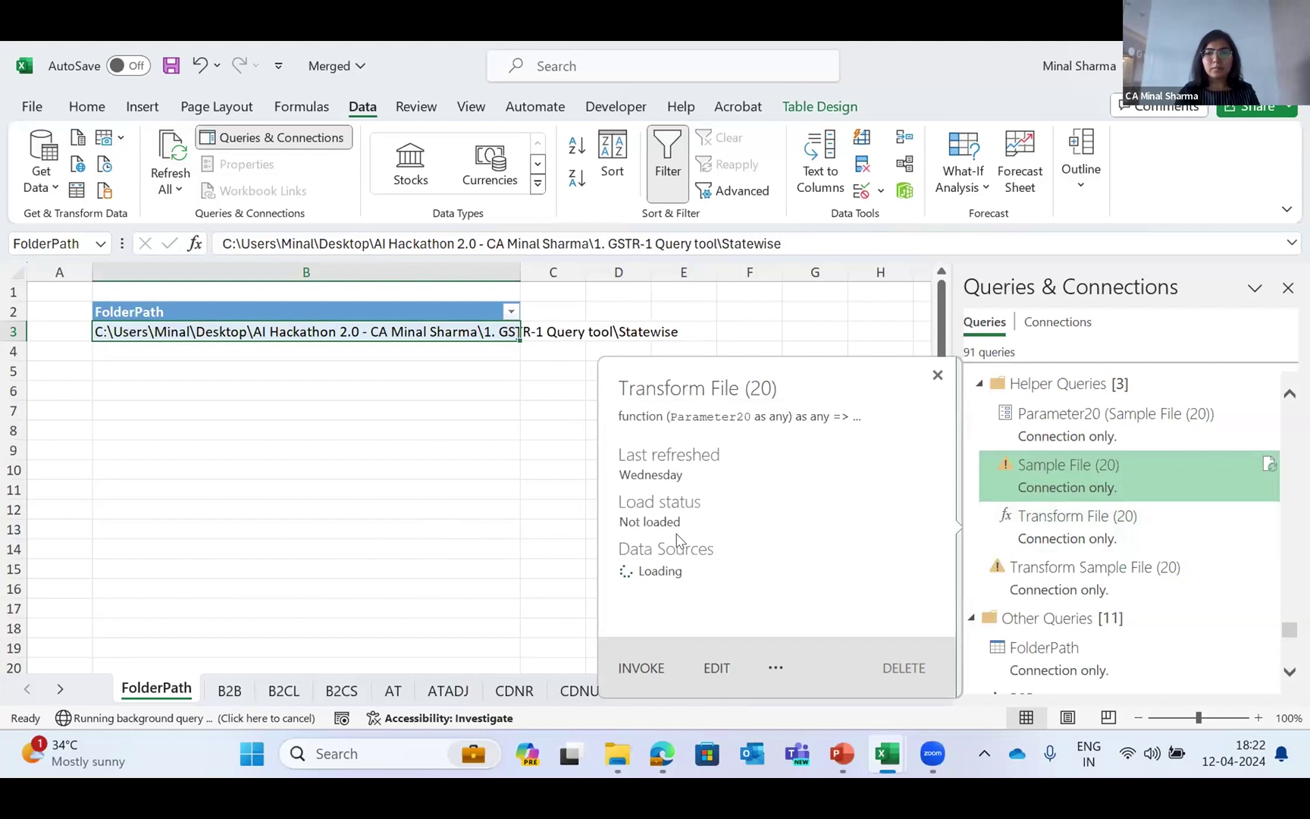
scroll(1158, 521, down, 1)
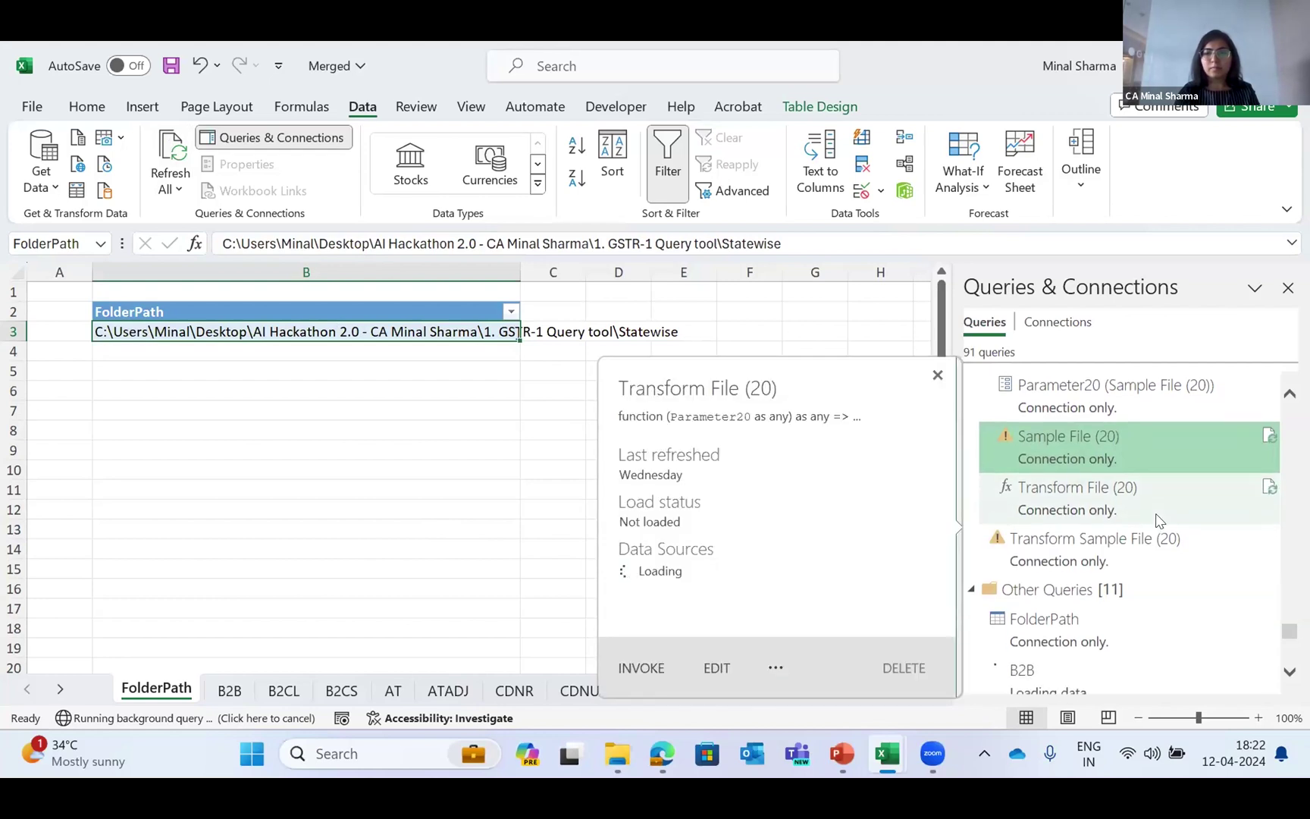
scroll(1157, 521, down, 3)
scroll(1158, 521, down, 1)
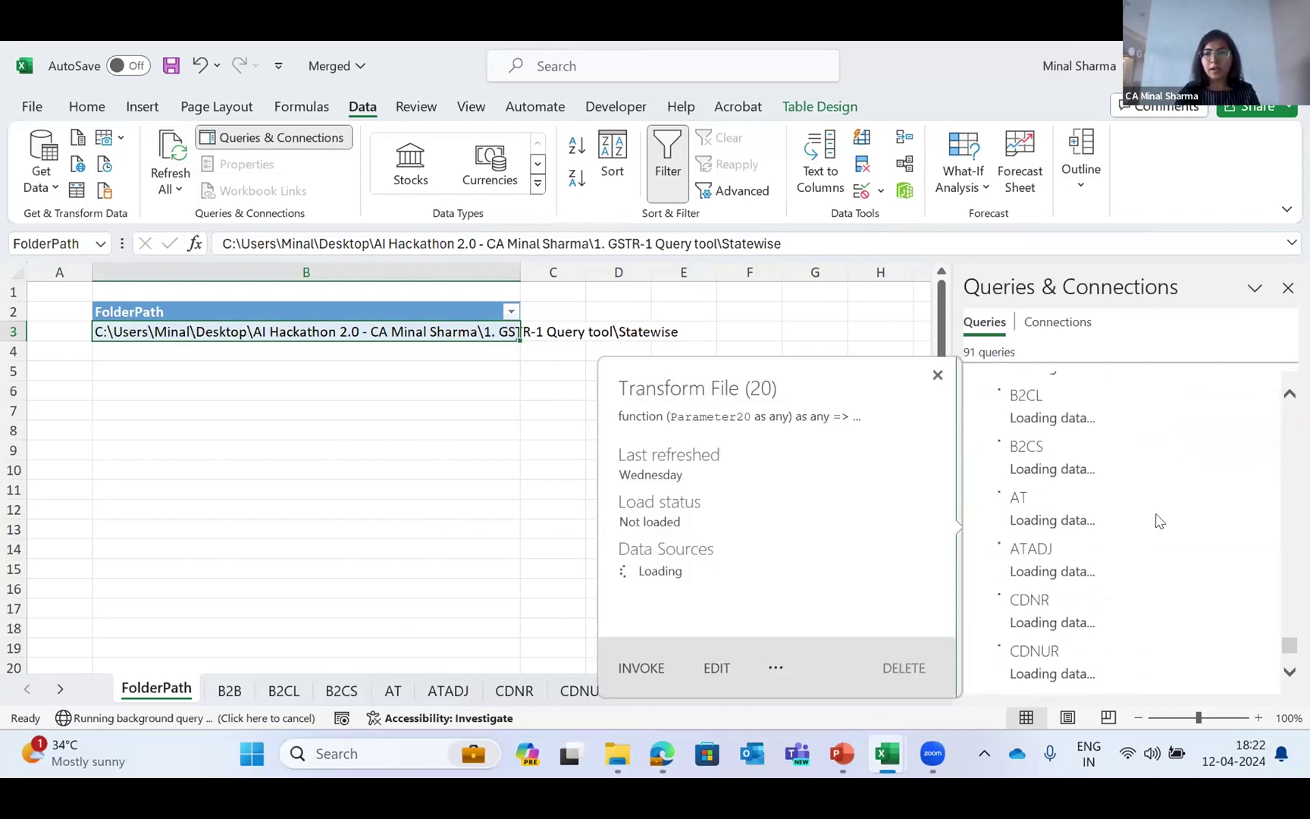
scroll(1157, 521, up, 2)
scroll(1157, 521, up, 1)
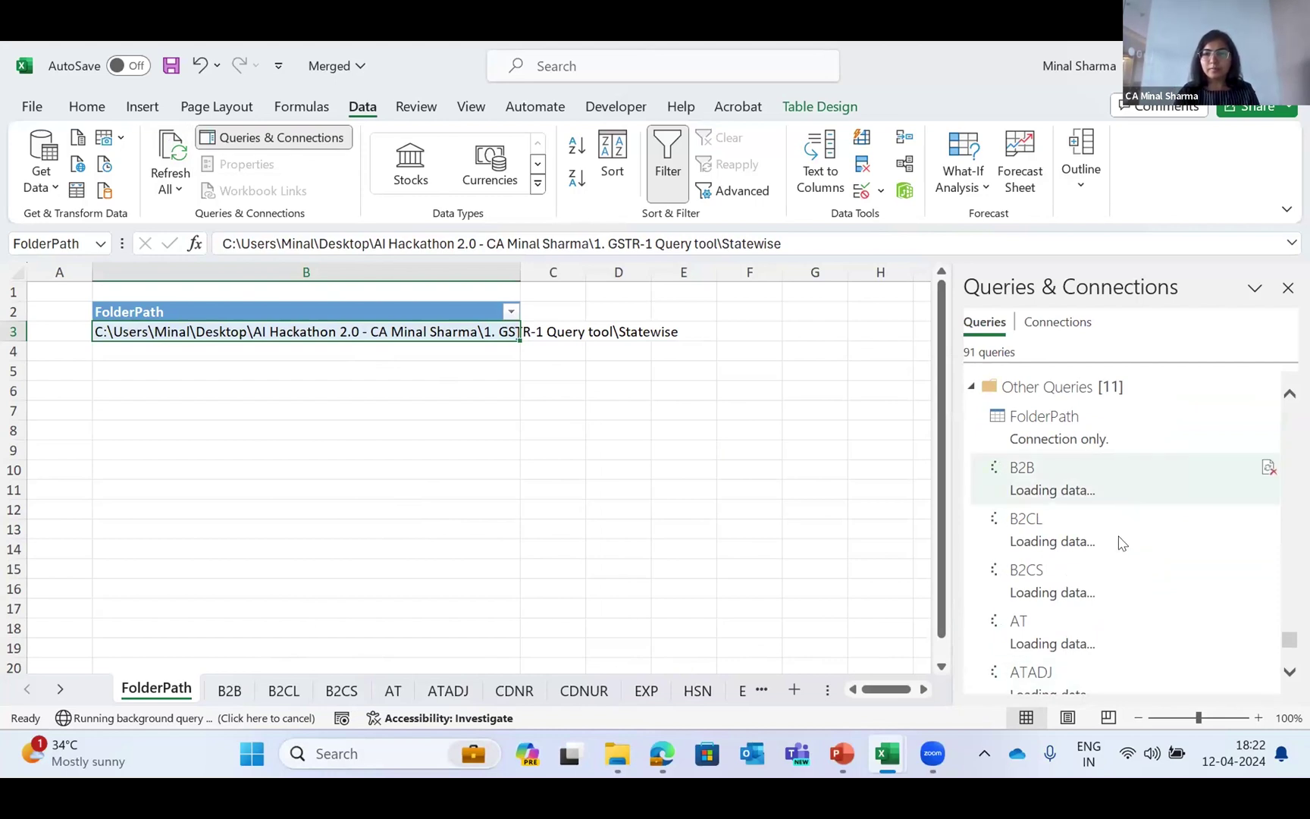
scroll(1121, 542, down, 2)
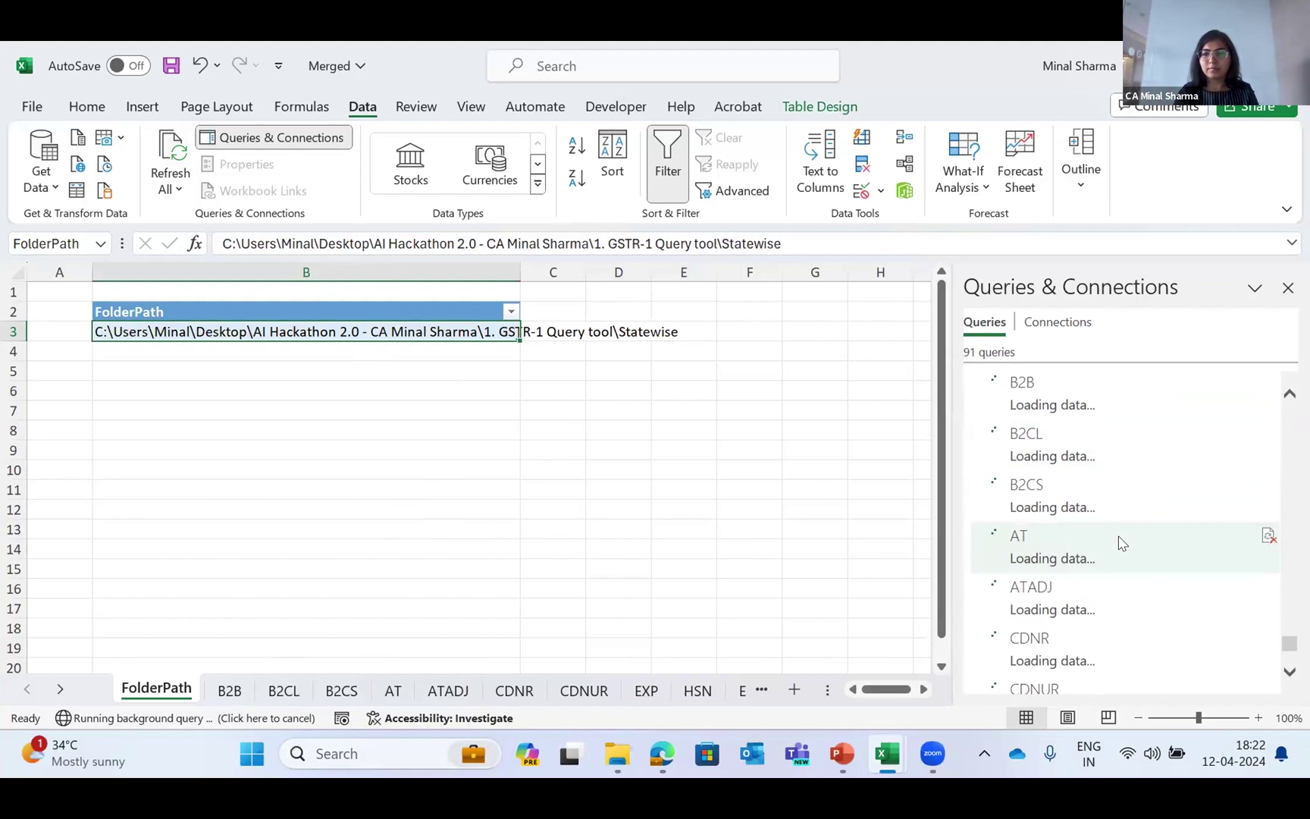
scroll(1121, 543, down, 2)
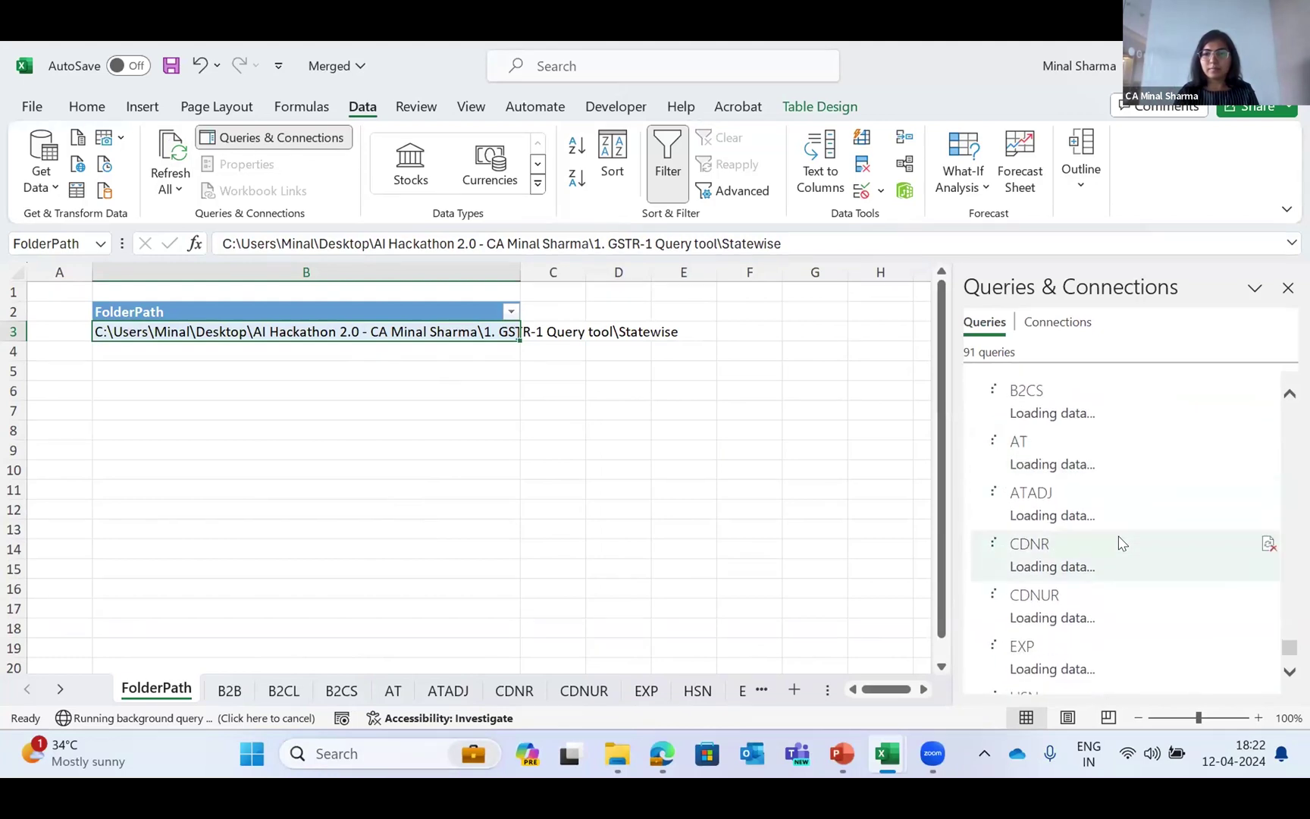
scroll(1121, 543, up, 4)
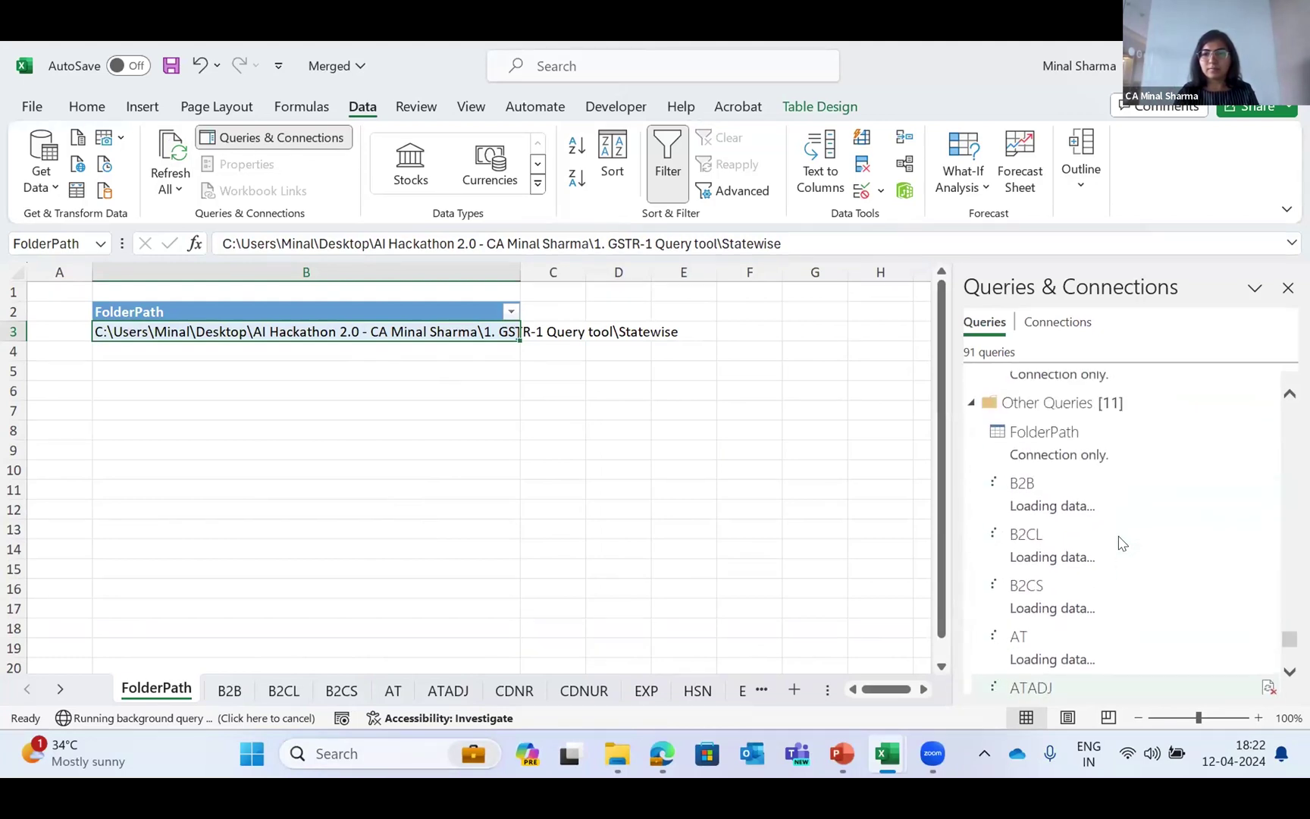
scroll(1121, 543, down, 2)
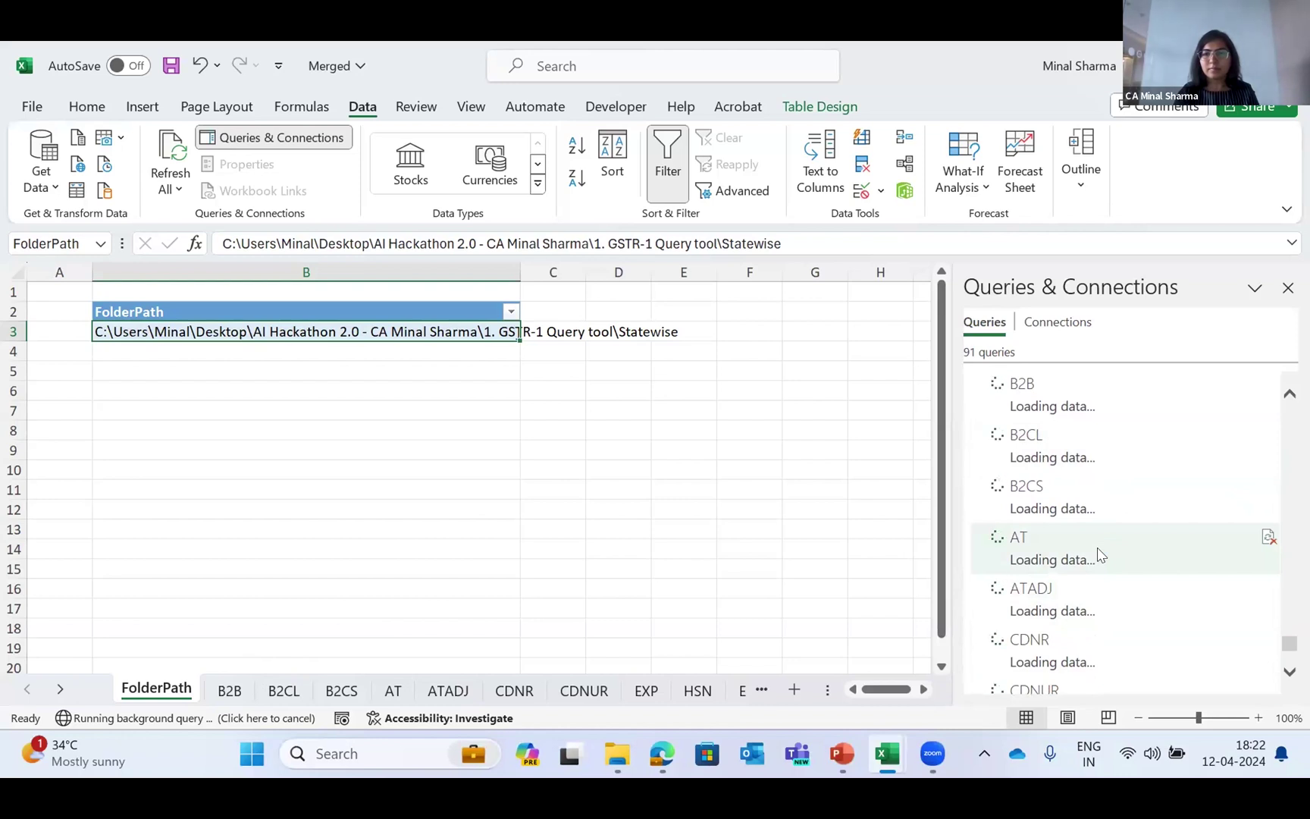
scroll(1101, 554, down, 1)
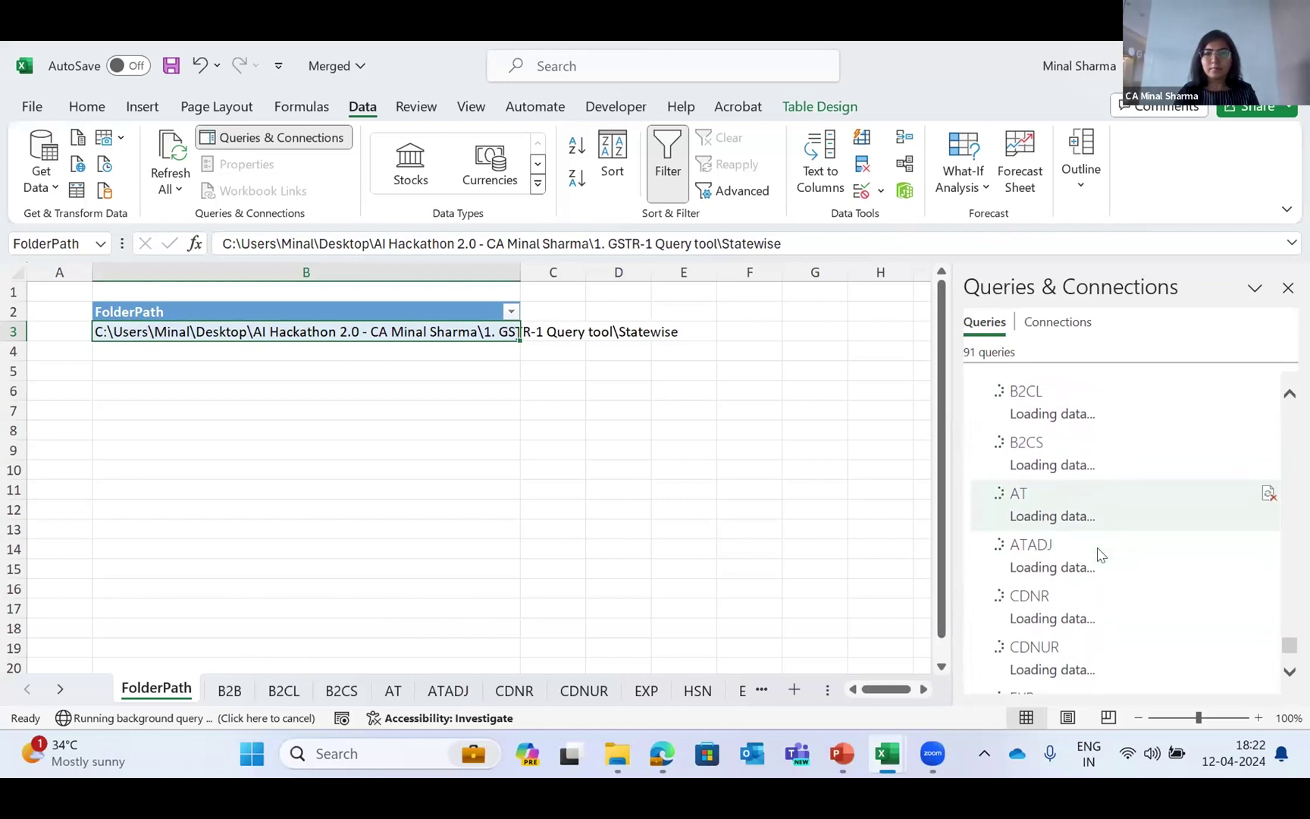
scroll(1100, 554, up, 1)
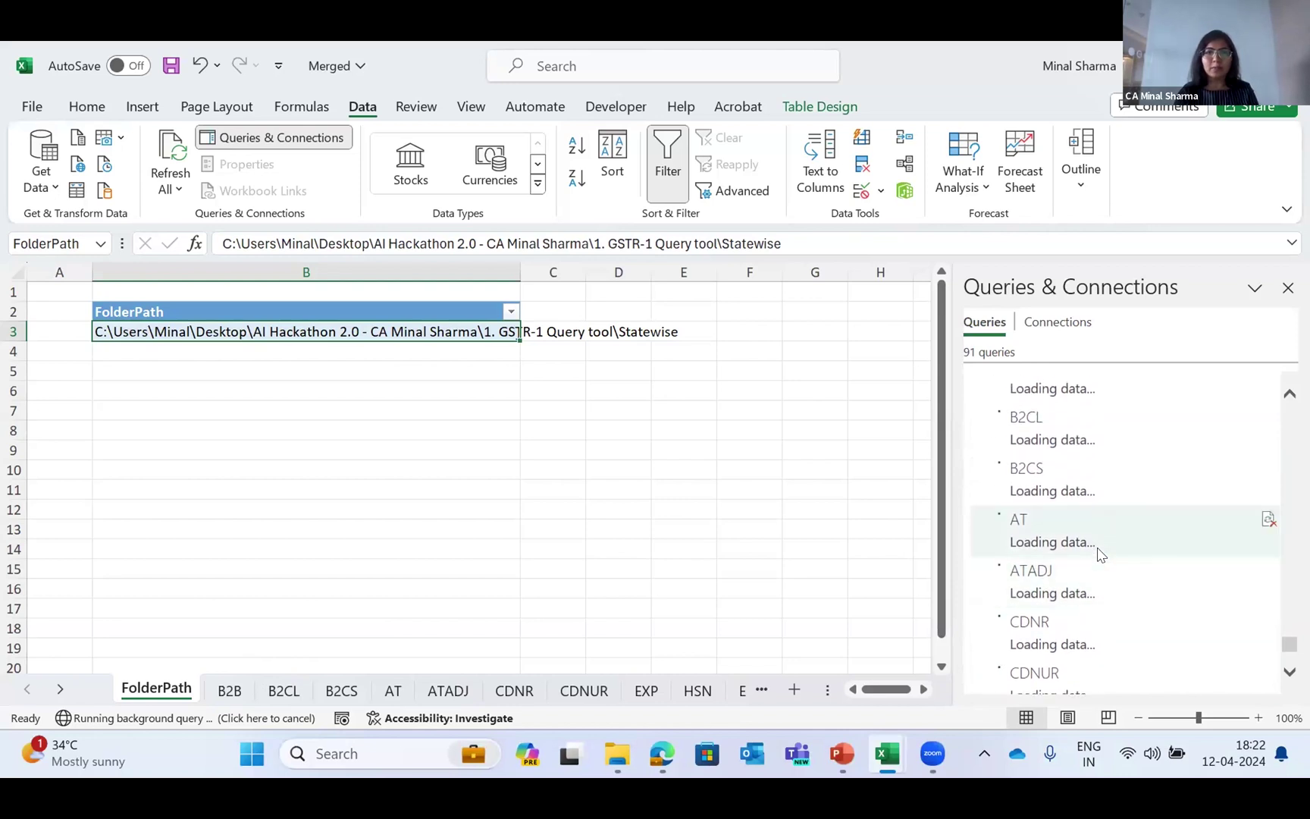
Go up to the hackathon folder, enter 3. Web Scraping, and open the Web scraping workbook
key(alt+Tab)
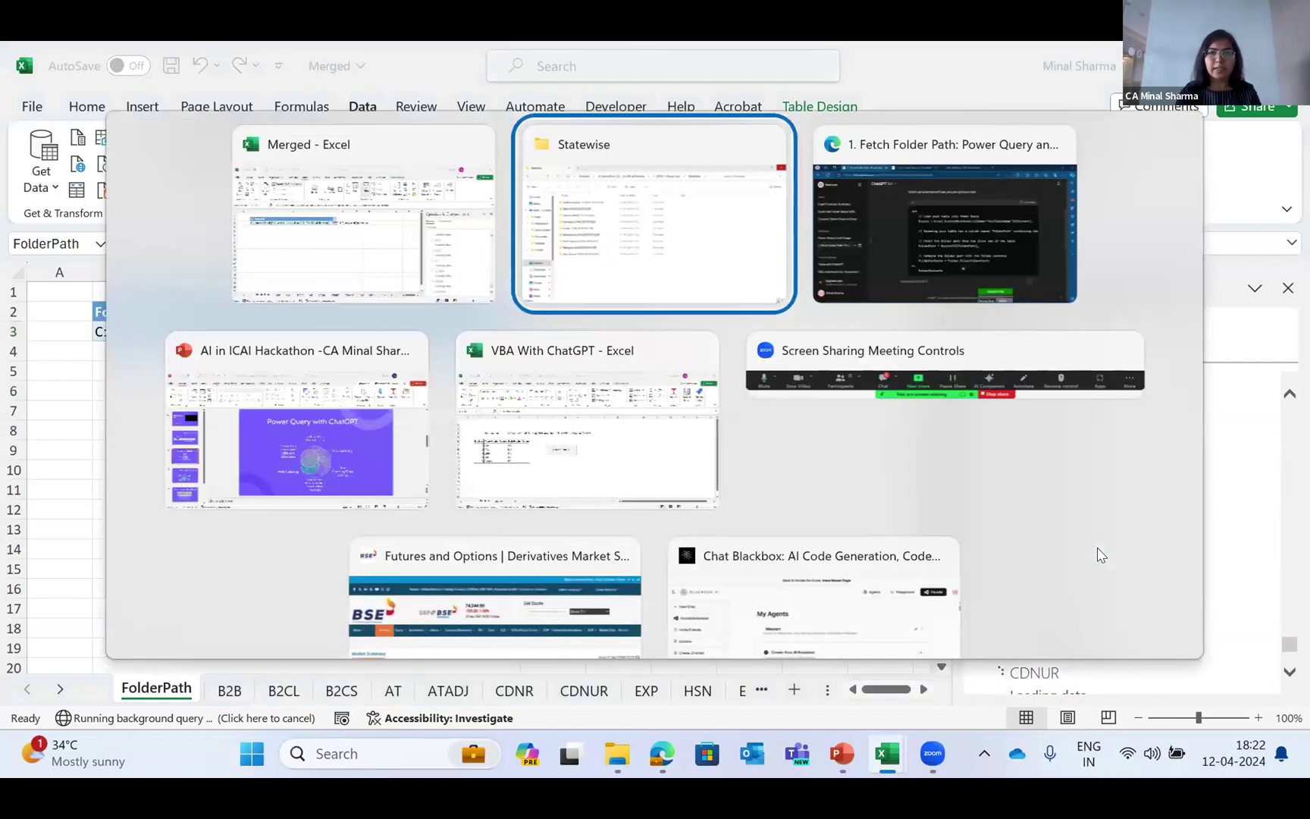
key(BackSpace)
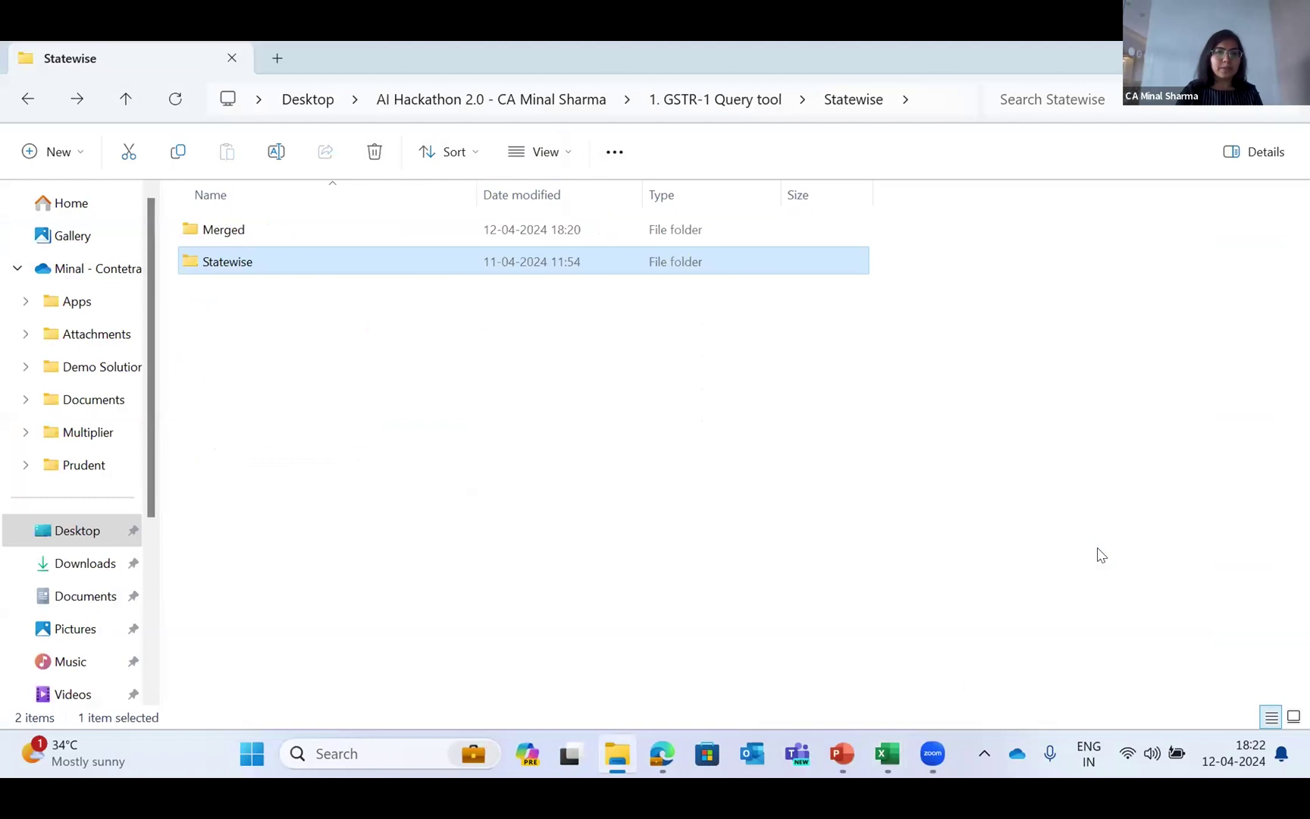
key(BackSpace)
key(Down)
key(Down)
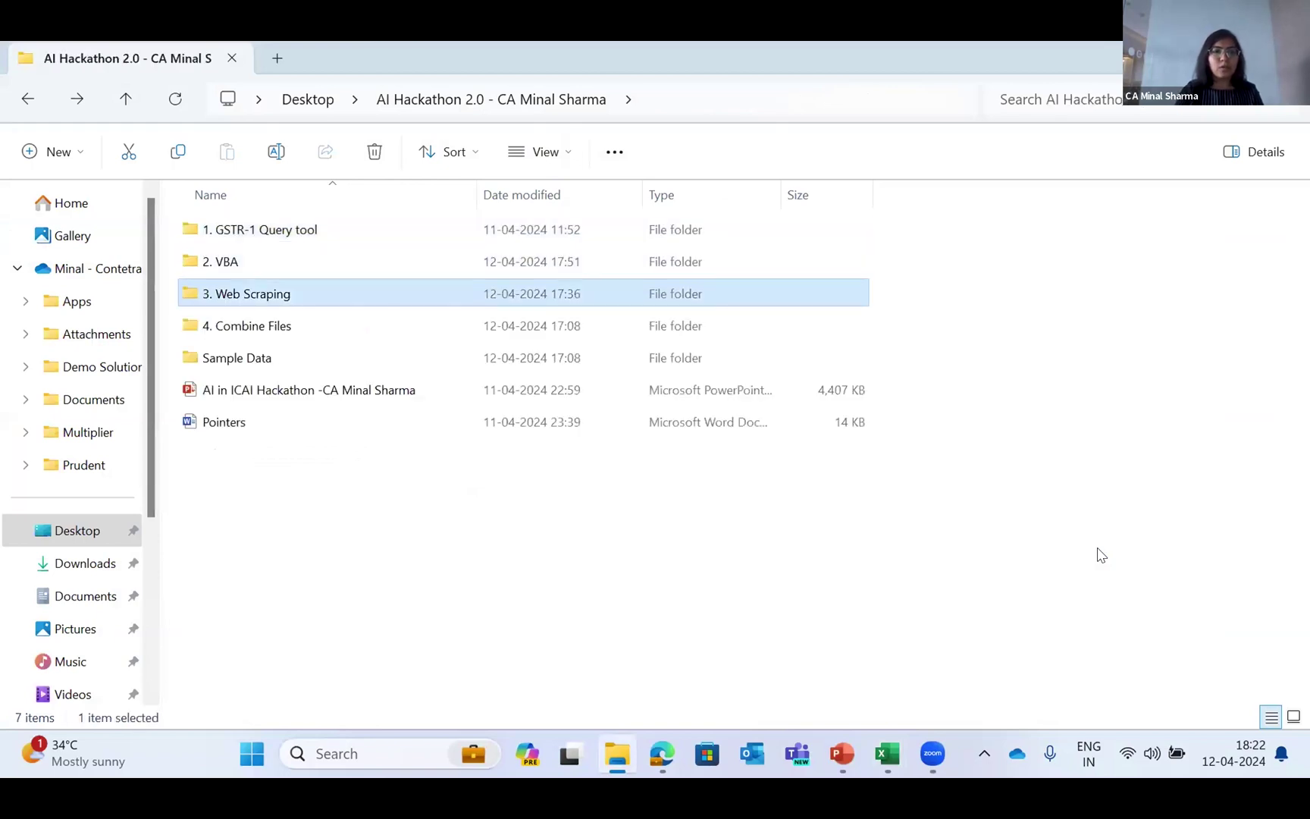
key(Return)
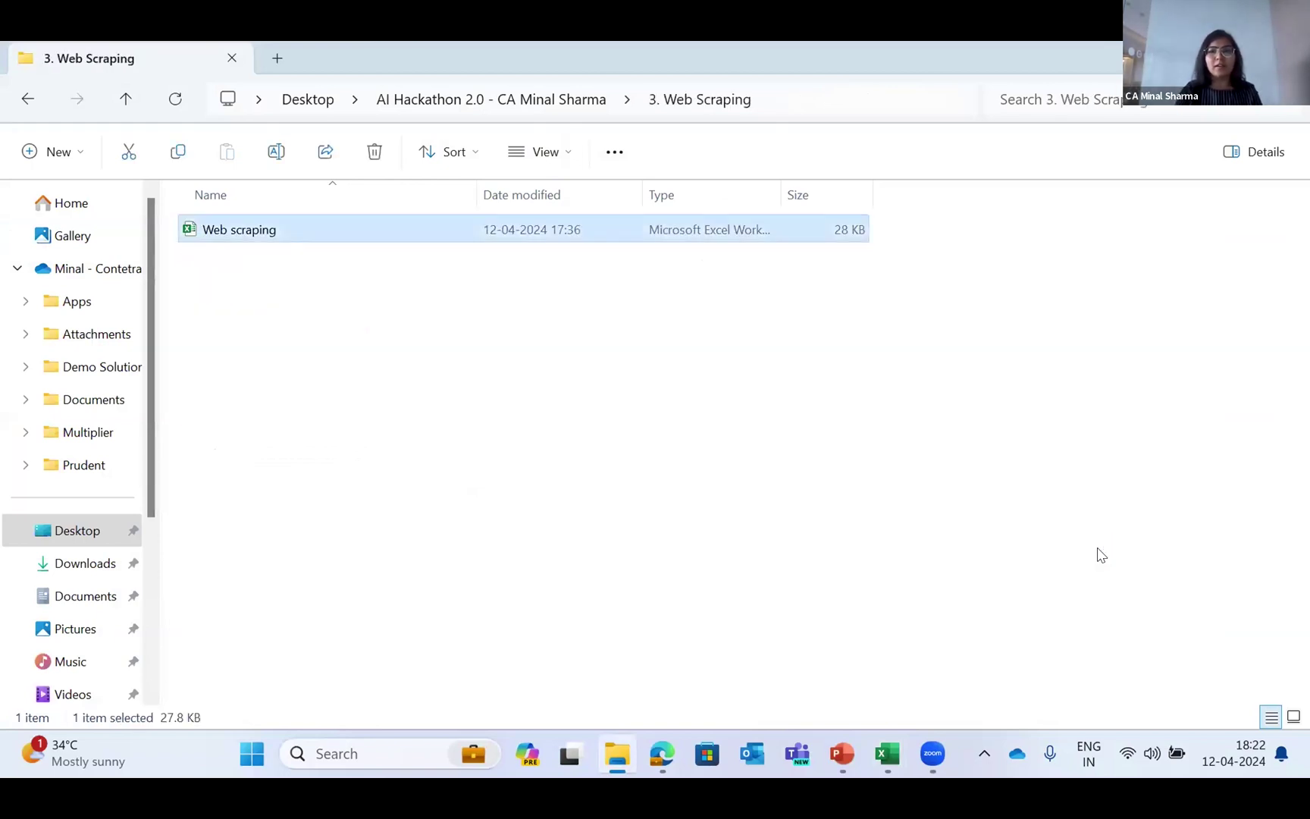
key(Return)
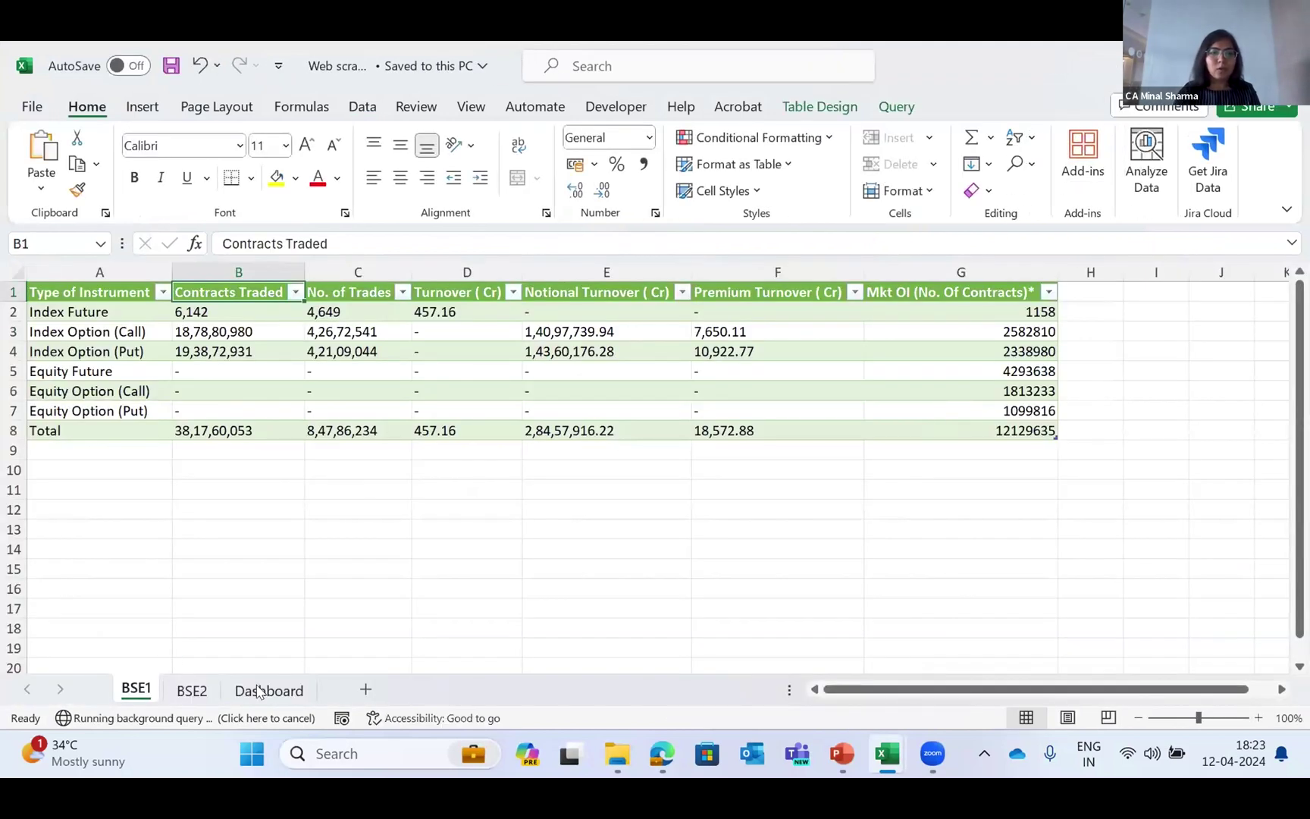
View the Dashboard's BSE1 chart and the refreshed BSE1 table, then switch to ChatGPT
click(259, 691)
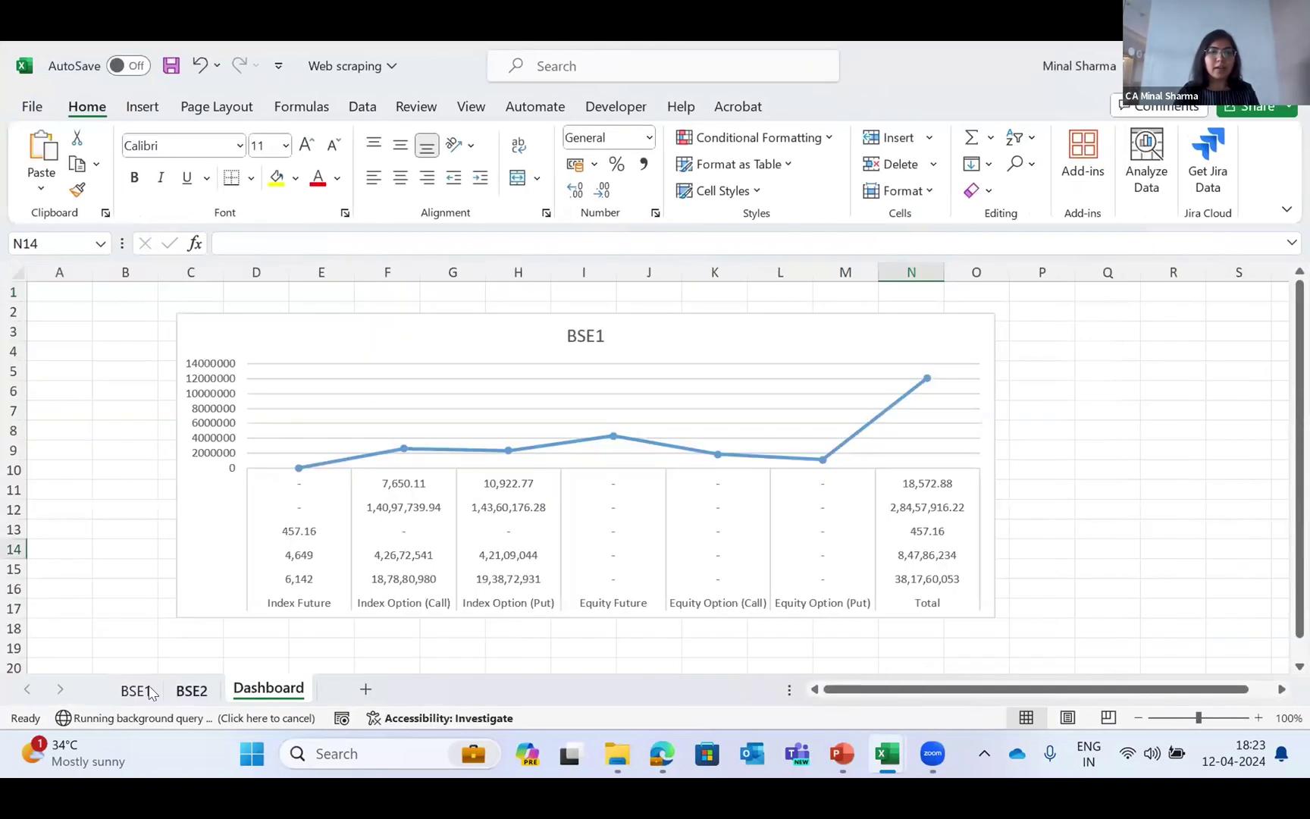
click(128, 686)
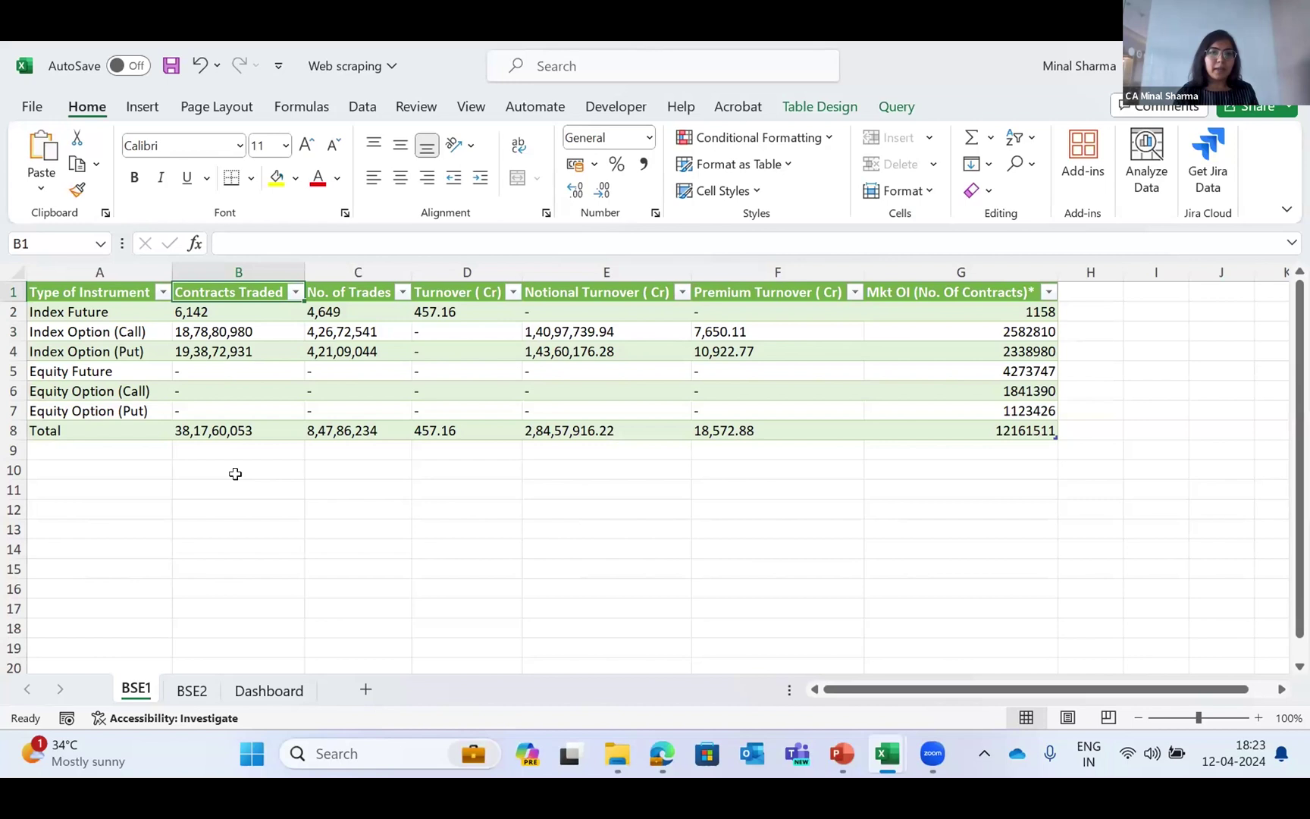
key(alt+Tab)
key(alt+Tab)
key(alt+Tab)
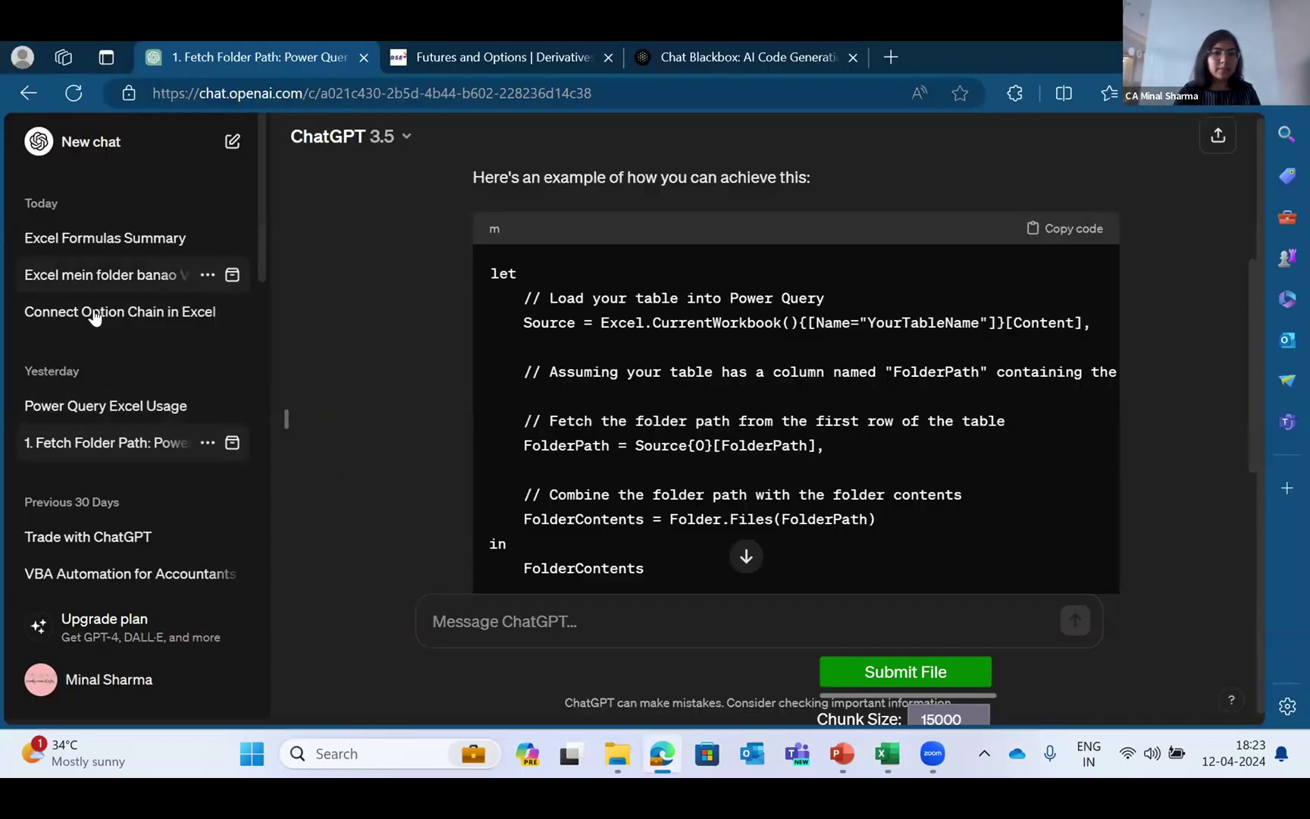
Open the 'Connect Option Chain in Excel' chat and read its web scraping and BSE Power Query steps
click(94, 317)
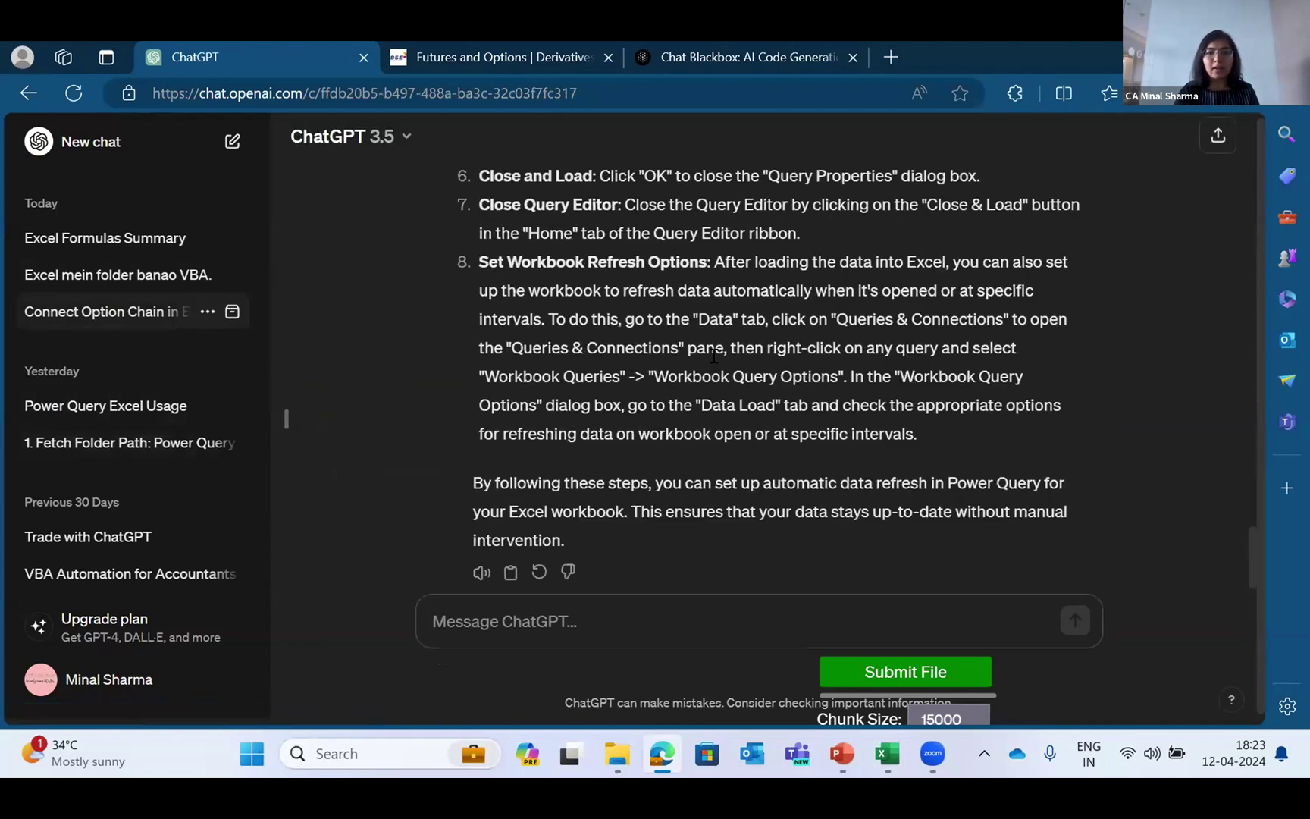
scroll(713, 356, up, 15)
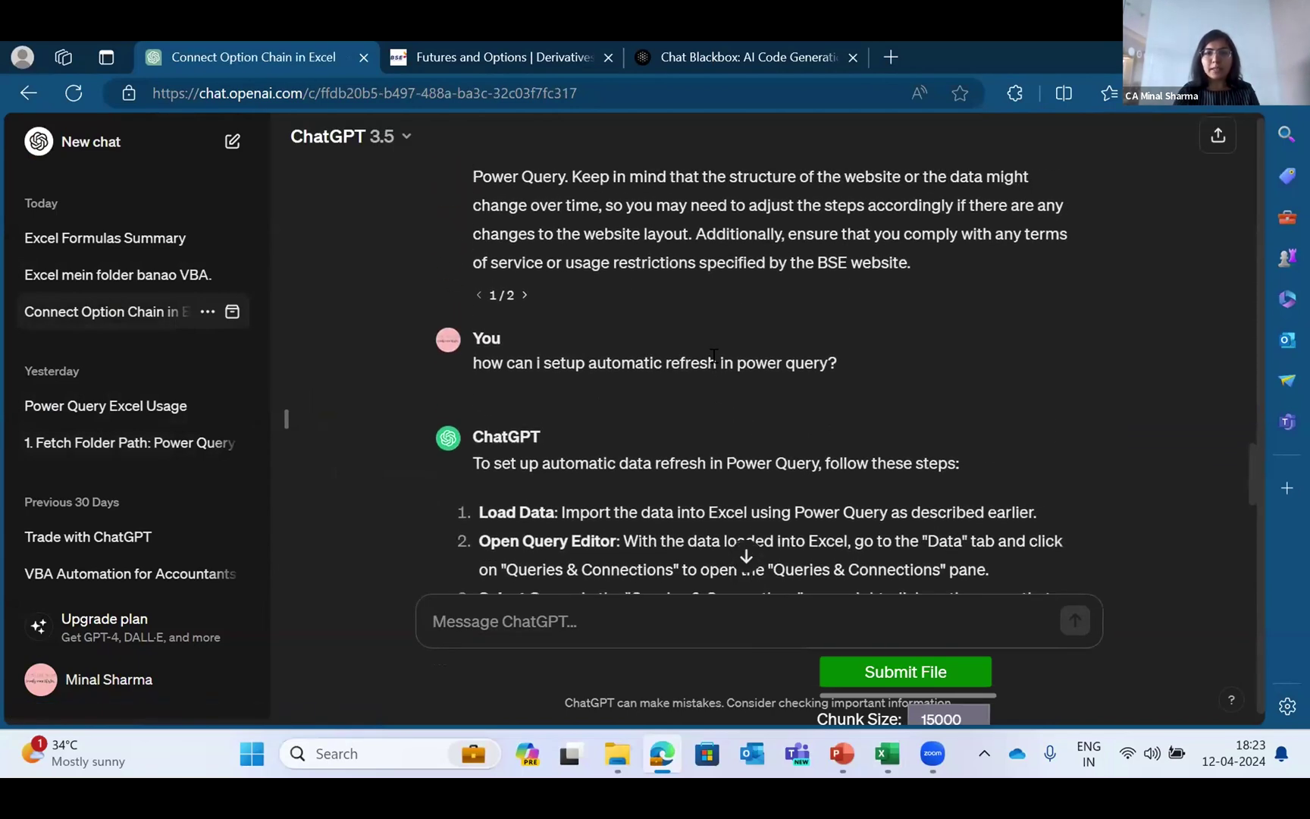
scroll(713, 357, up, 8)
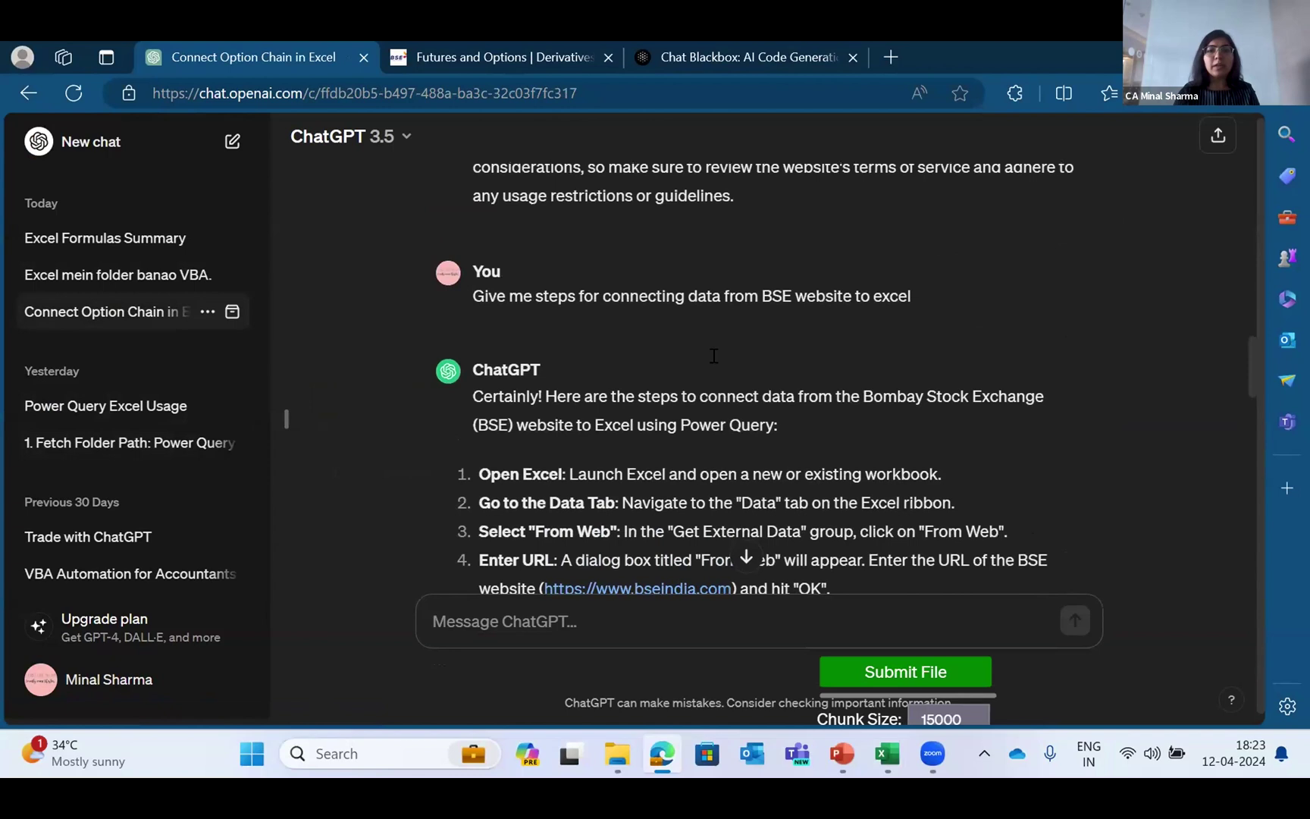
scroll(713, 356, down, 1)
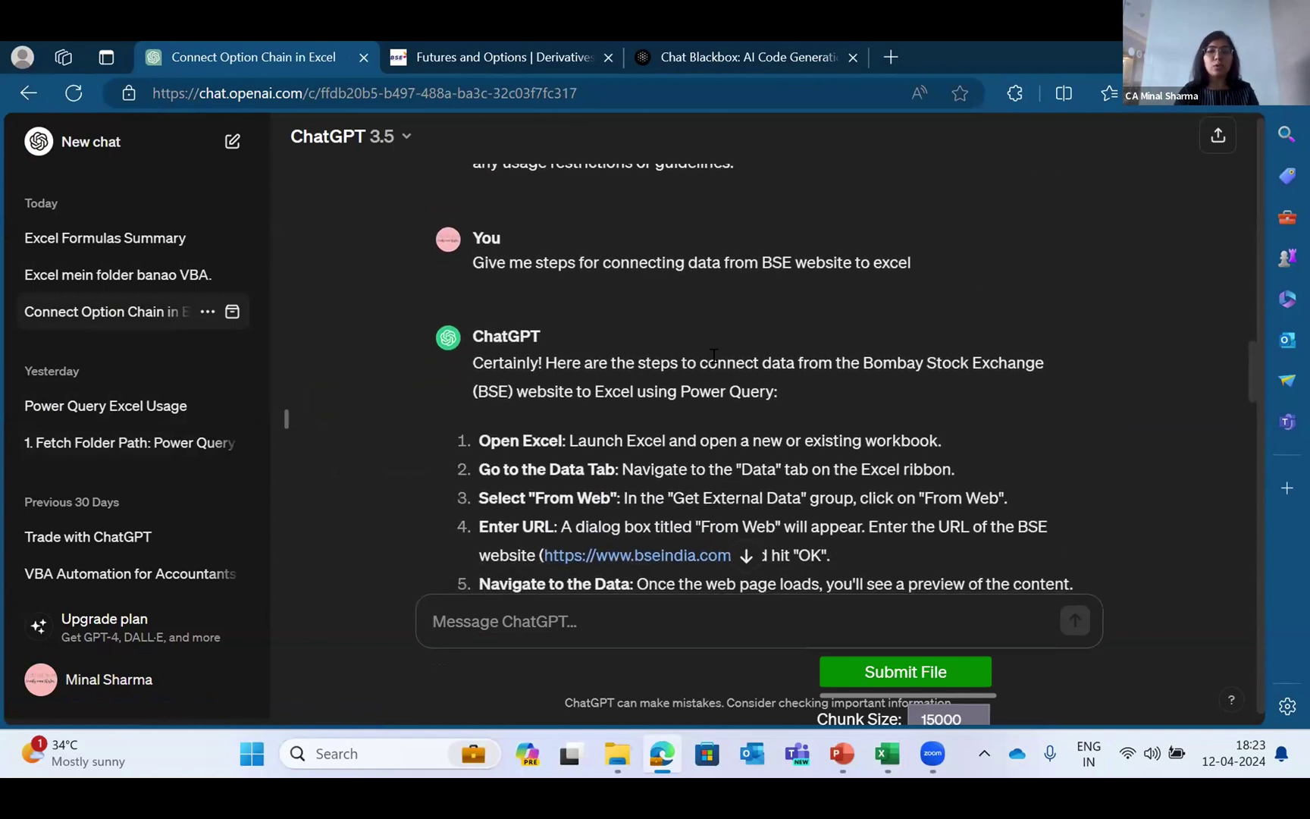
scroll(713, 357, up, 10)
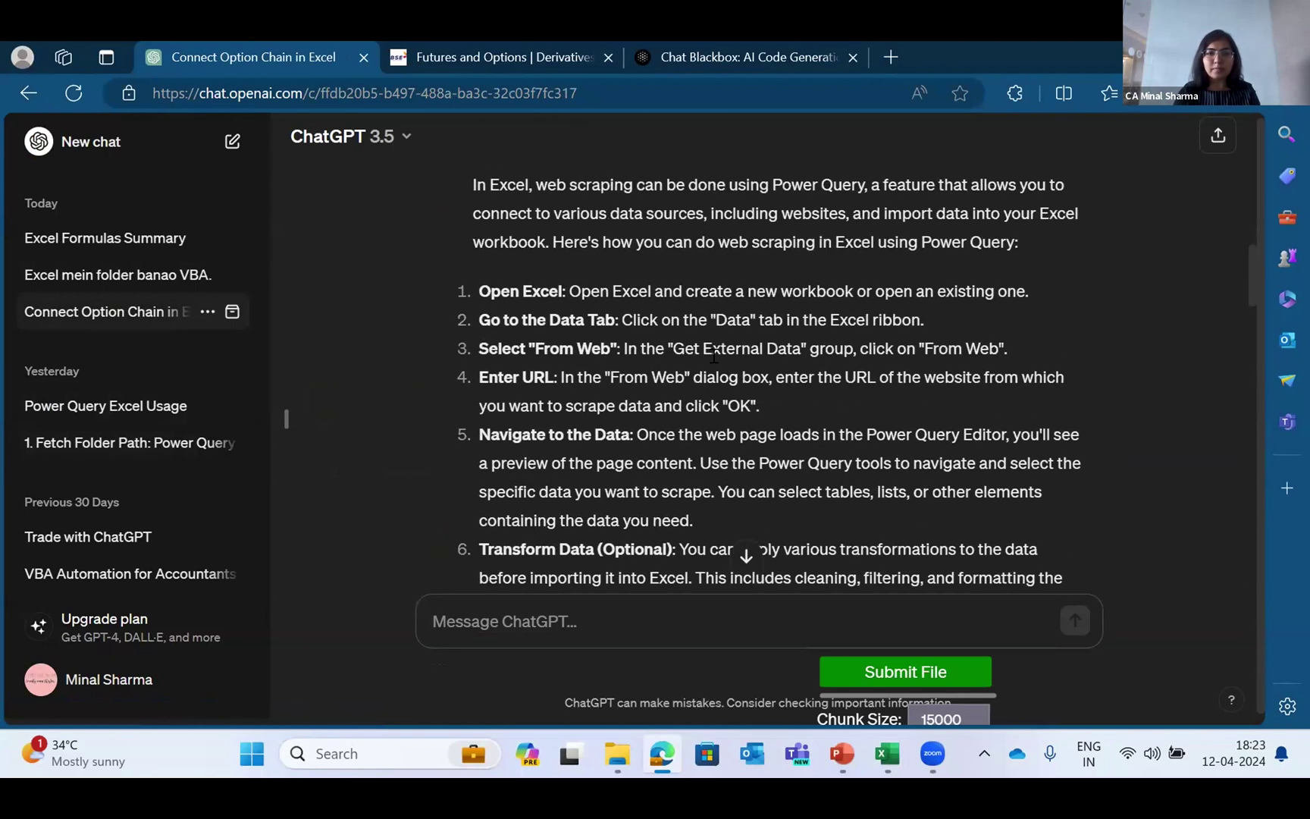
scroll(713, 356, up, 3)
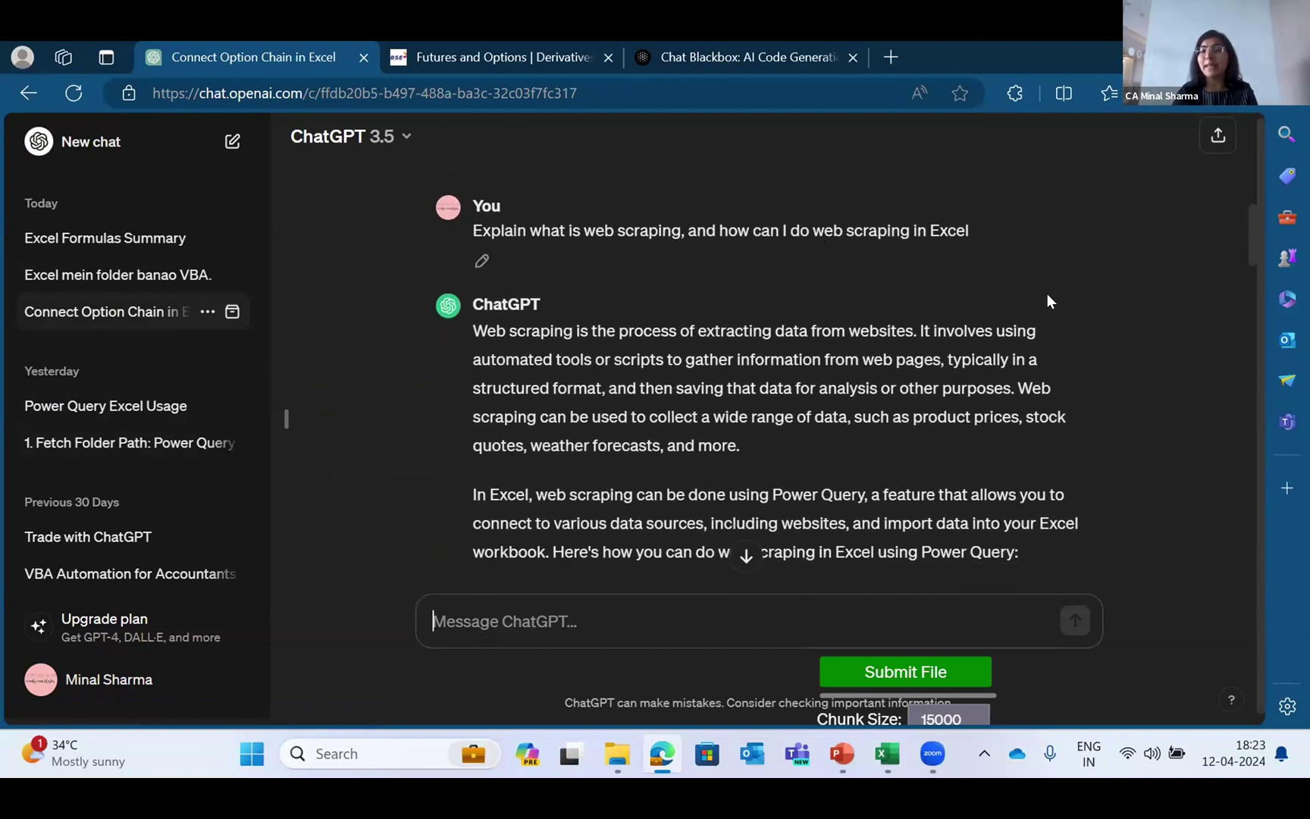
scroll(1053, 363, down, 7)
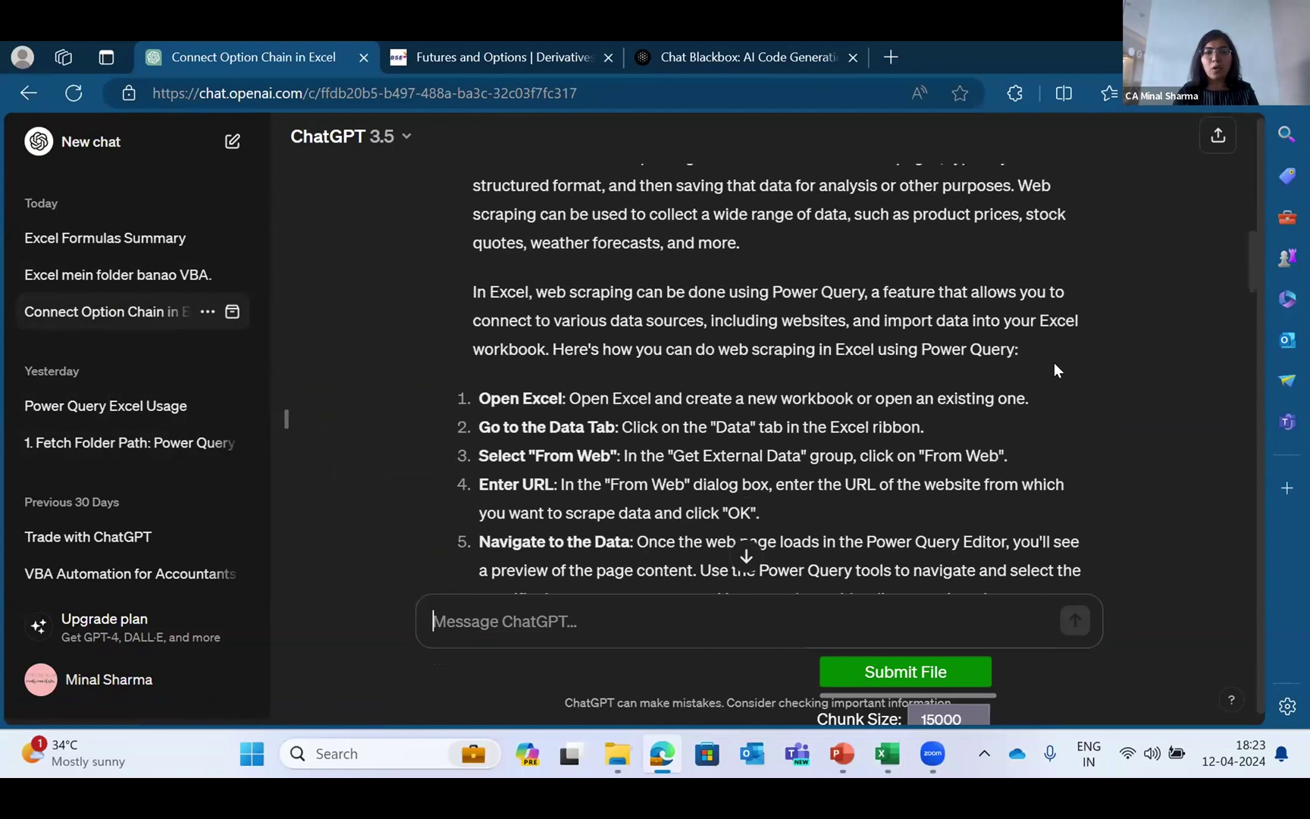
scroll(1053, 362, down, 6)
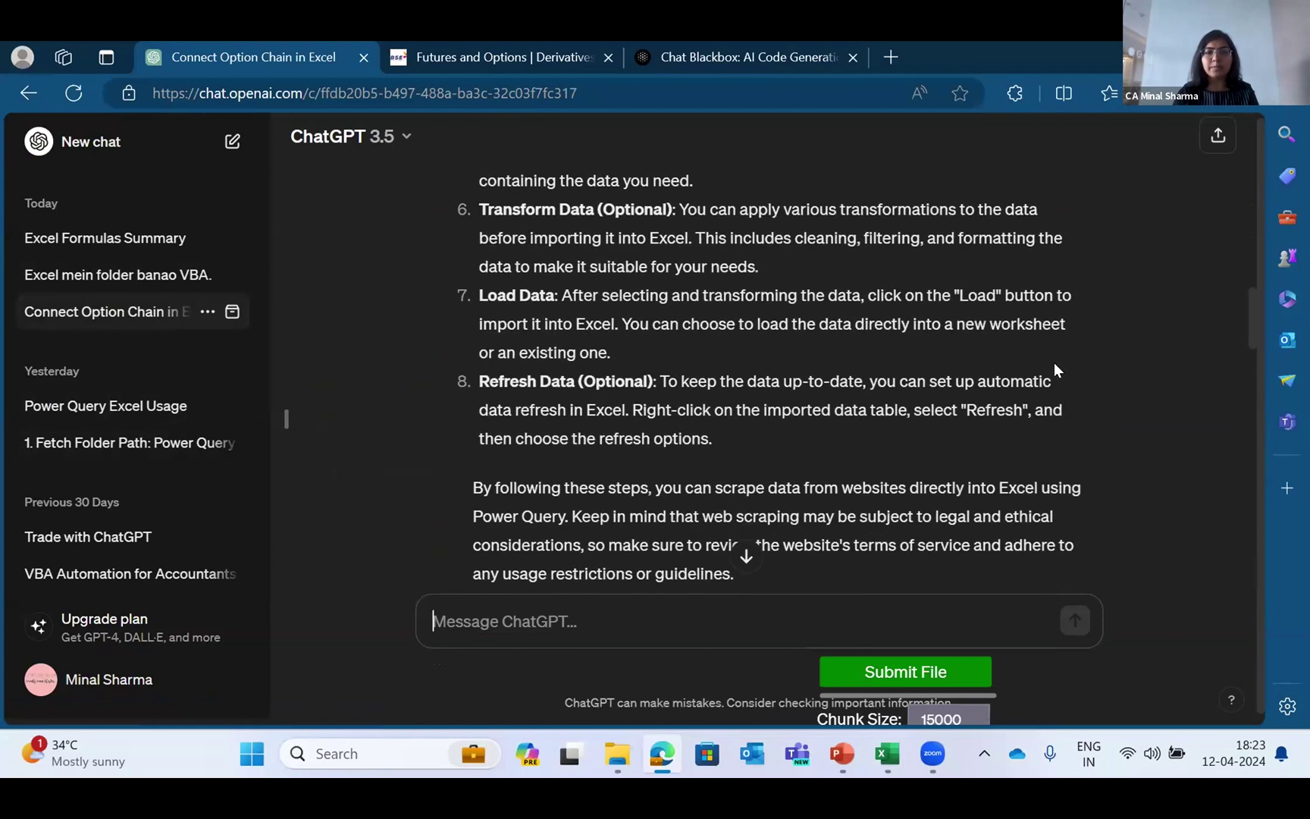
scroll(1054, 362, down, 2)
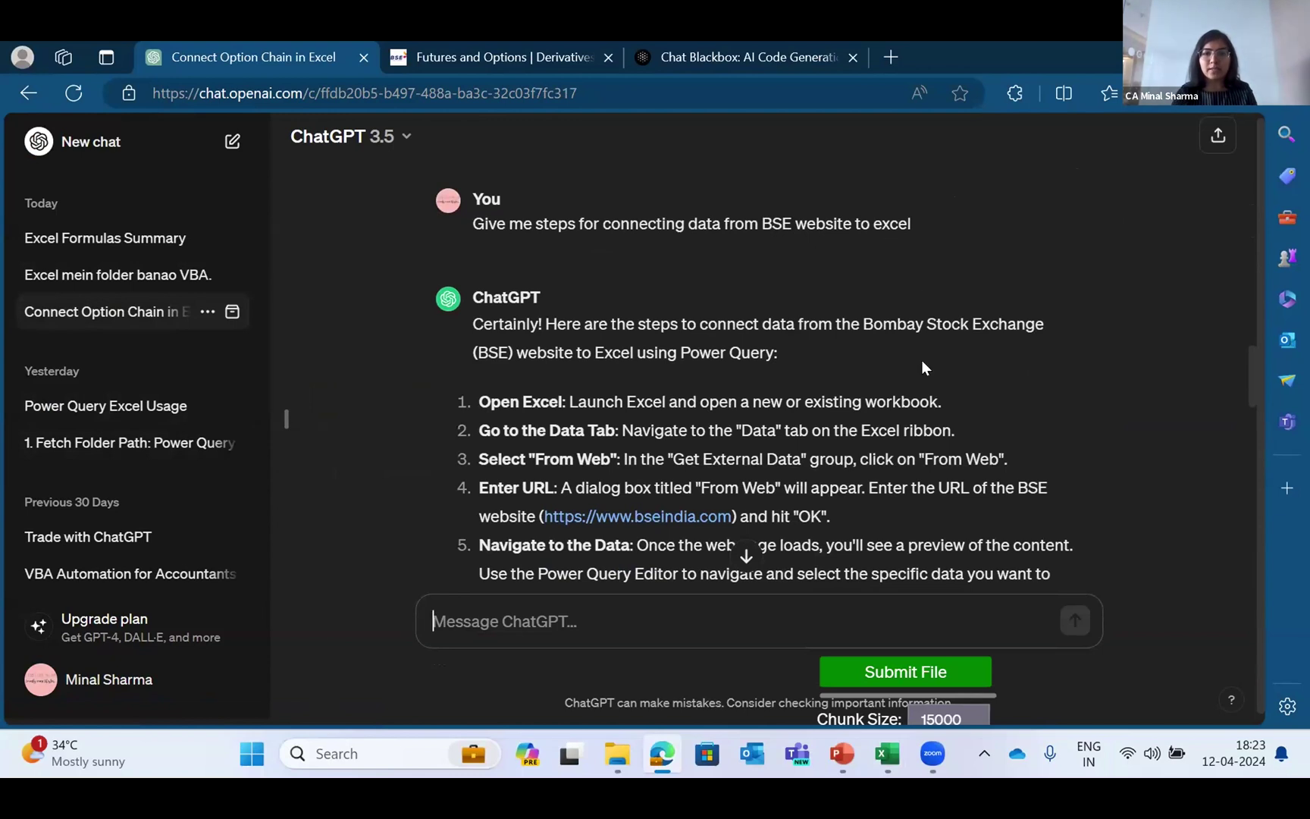
scroll(922, 363, down, 5)
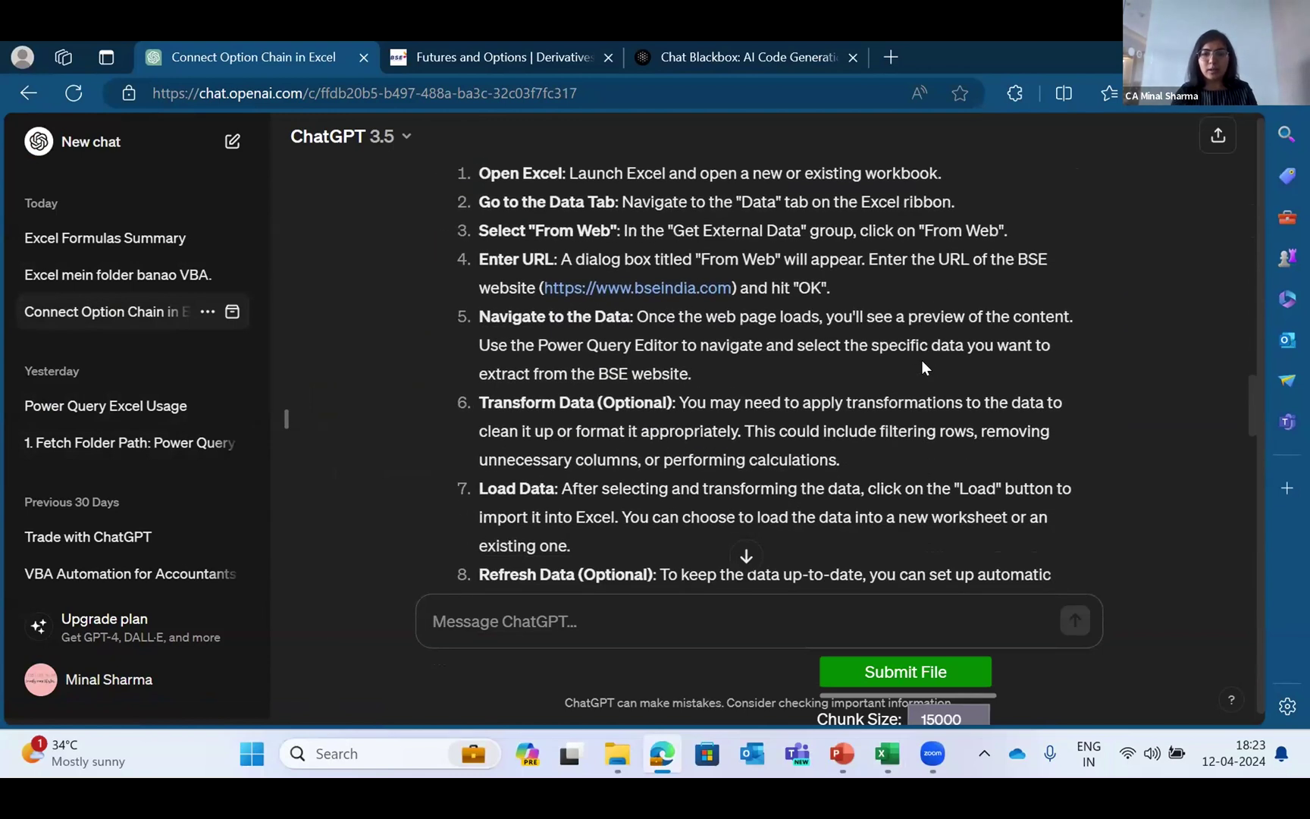
key(alt+Tab)
key(alt+Tab)
key(alt+Tab)
key(alt+Tab)
key(alt+Tab)
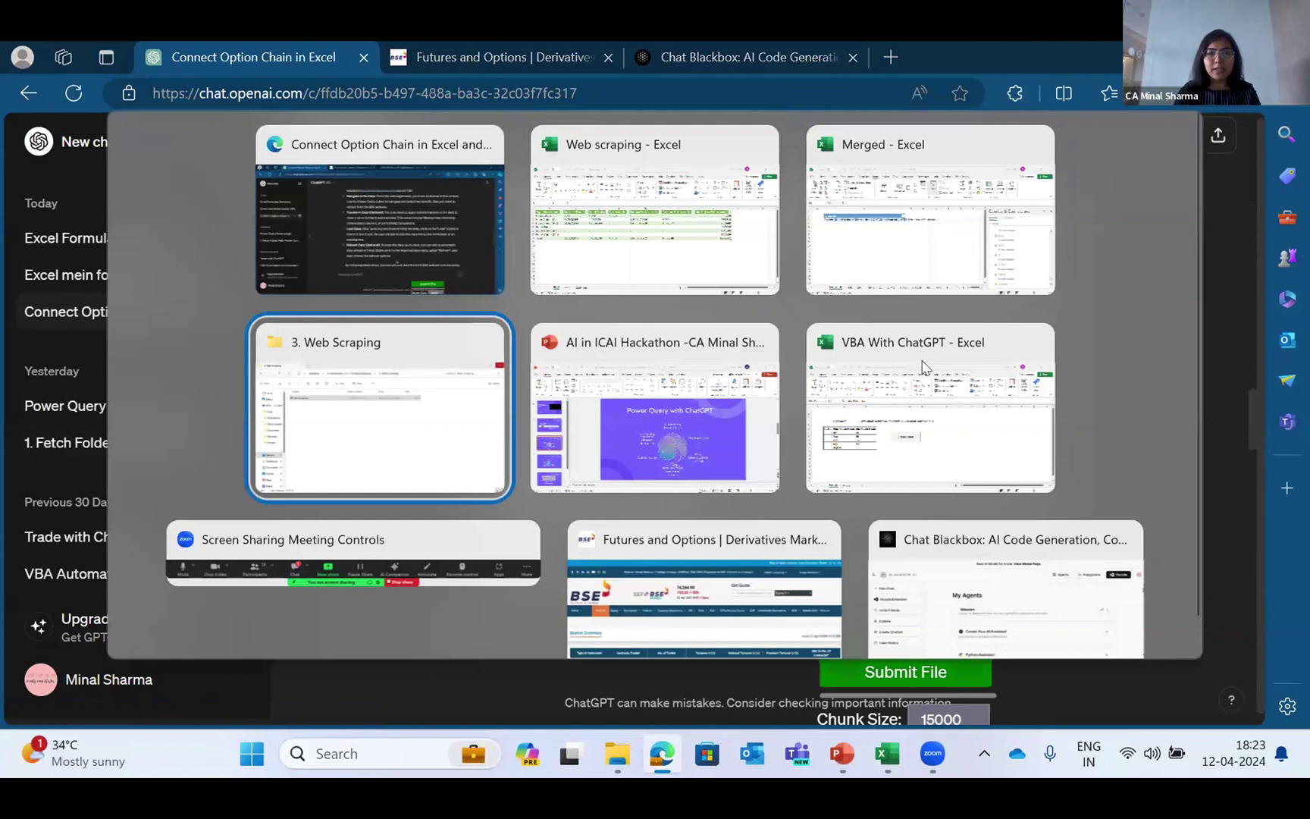
Scroll the BSE Futures and Options Market Summary tables, then return to the Web scraping workbook
key(alt+Tab)
key(alt+Tab)
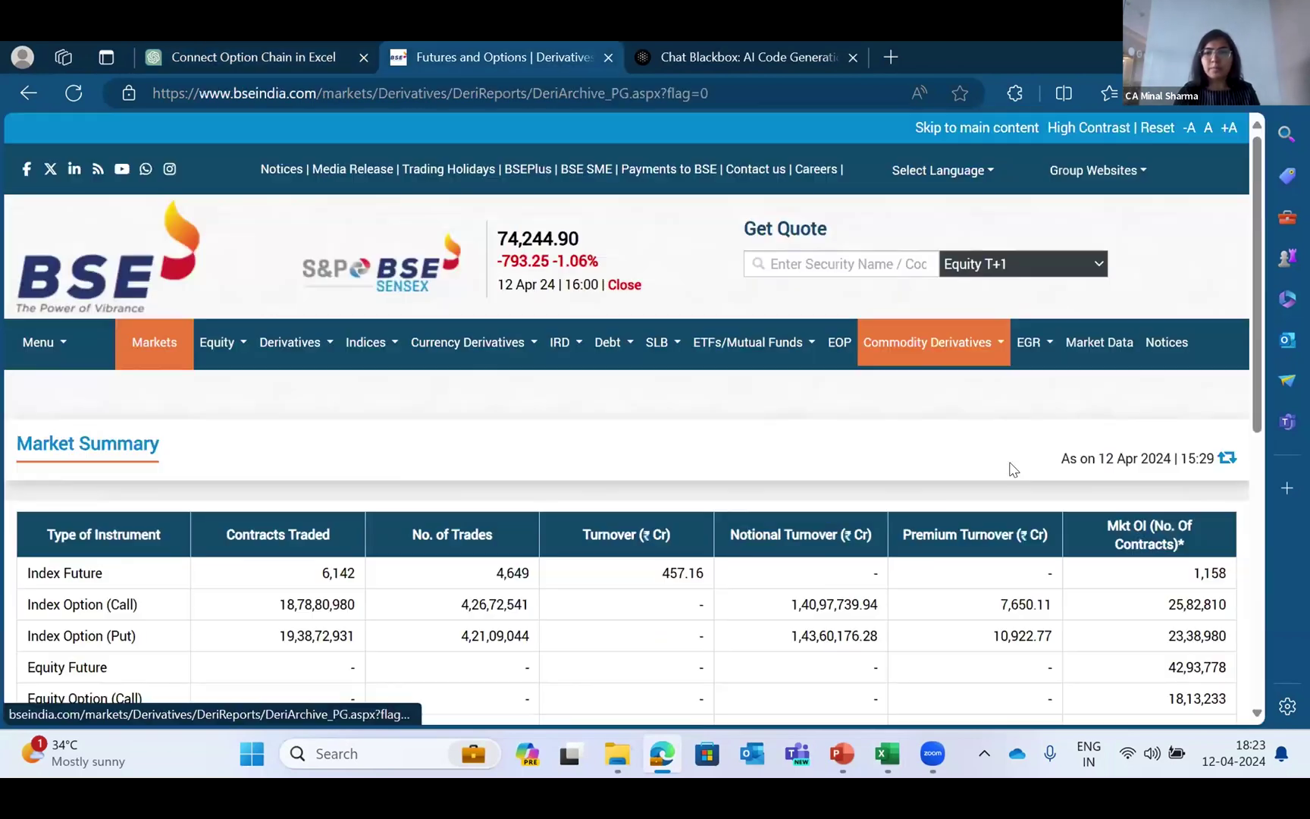
scroll(1011, 468, down, 3)
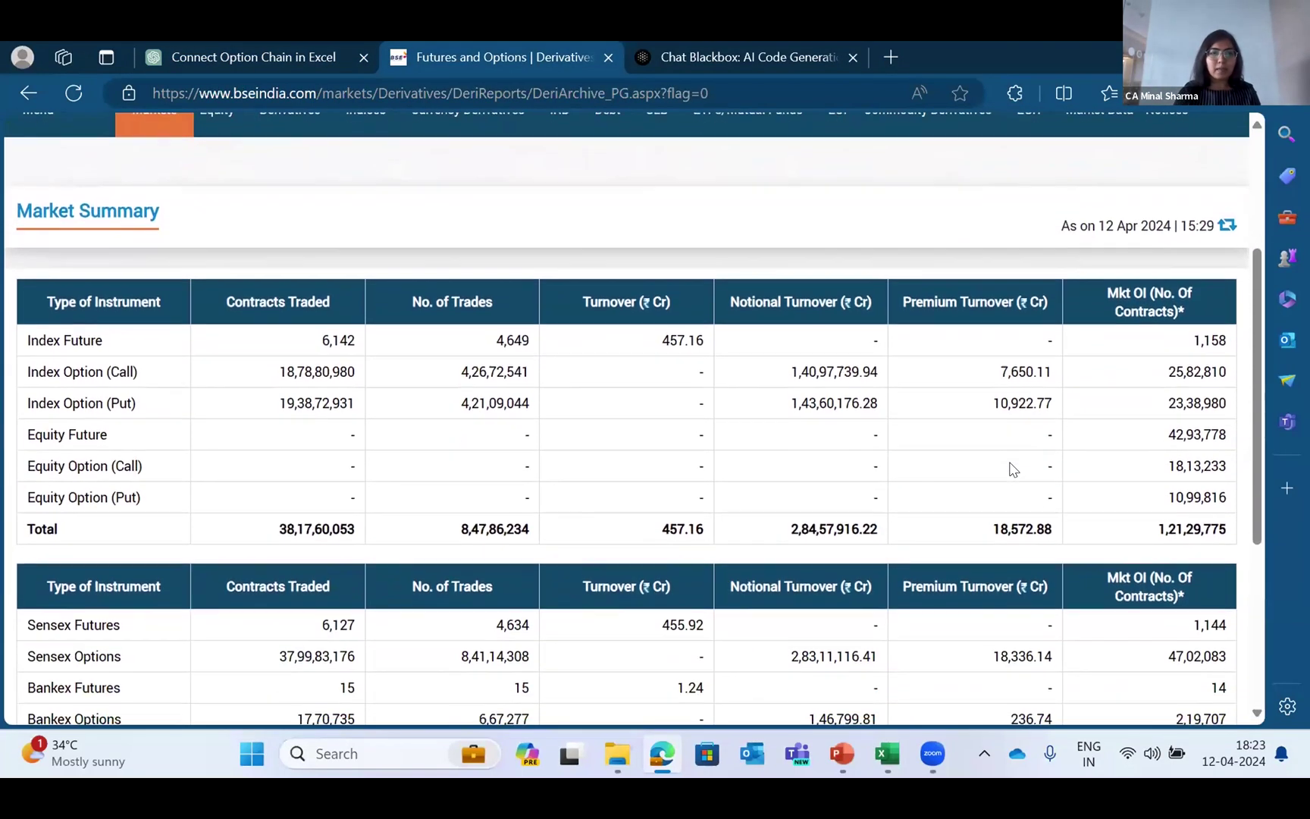
scroll(1009, 467, down, 2)
scroll(1009, 468, up, 3)
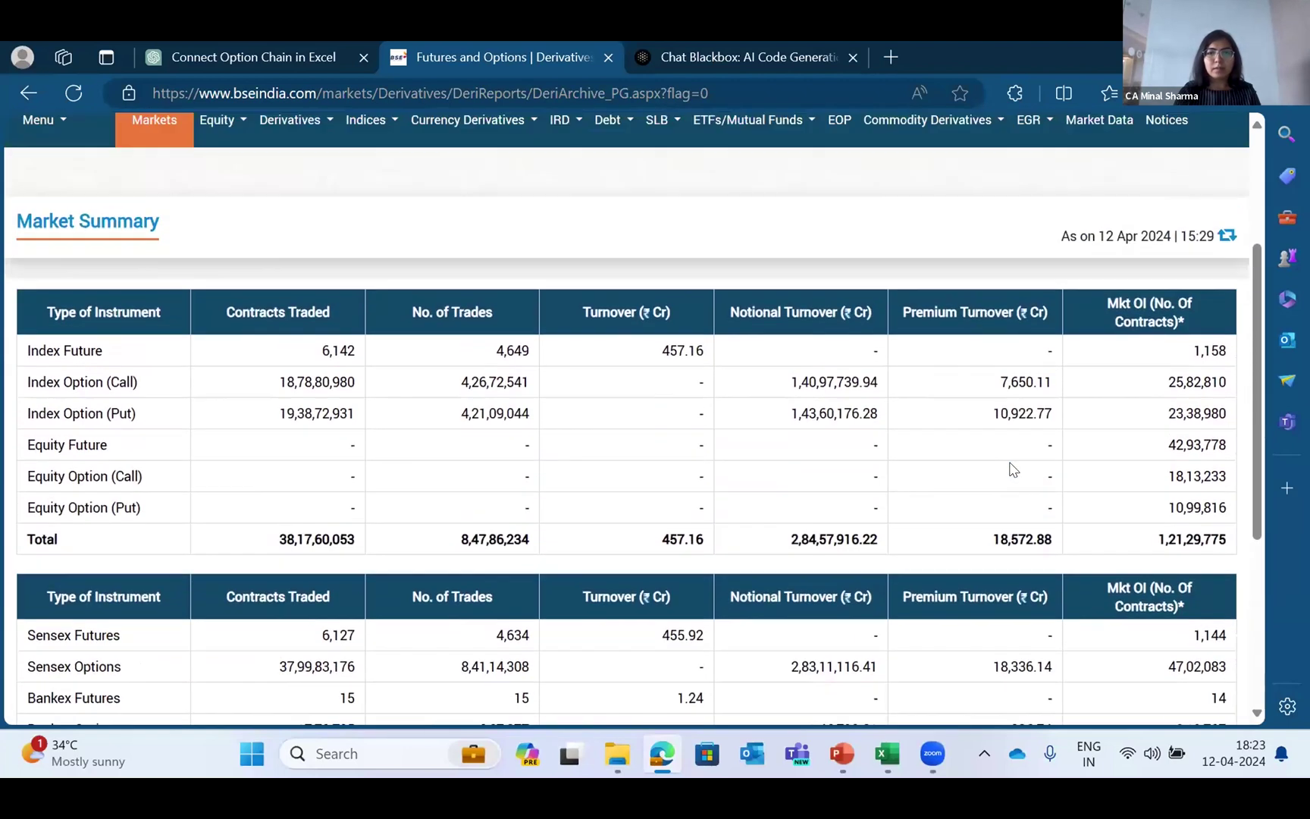
scroll(1010, 468, down, 1)
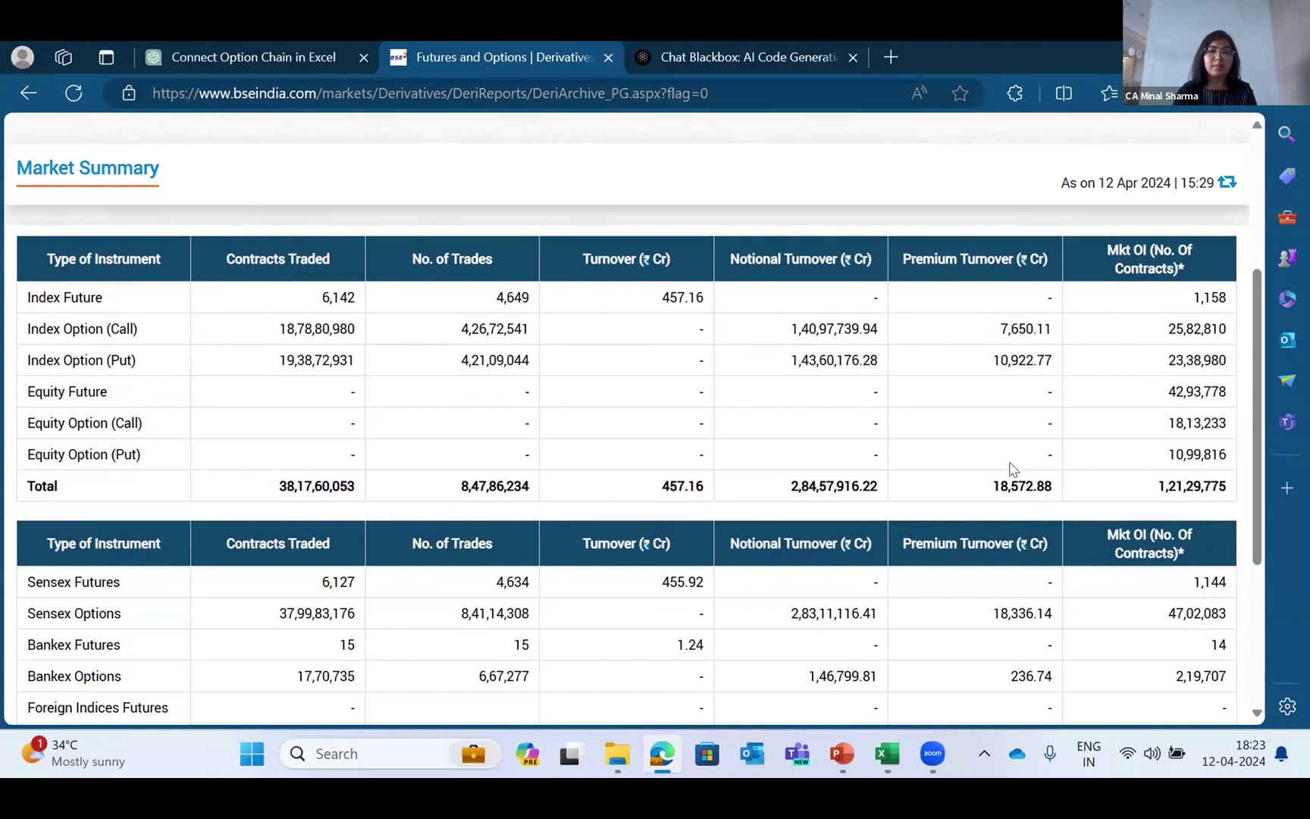
key(alt+Tab)
key(Tab)
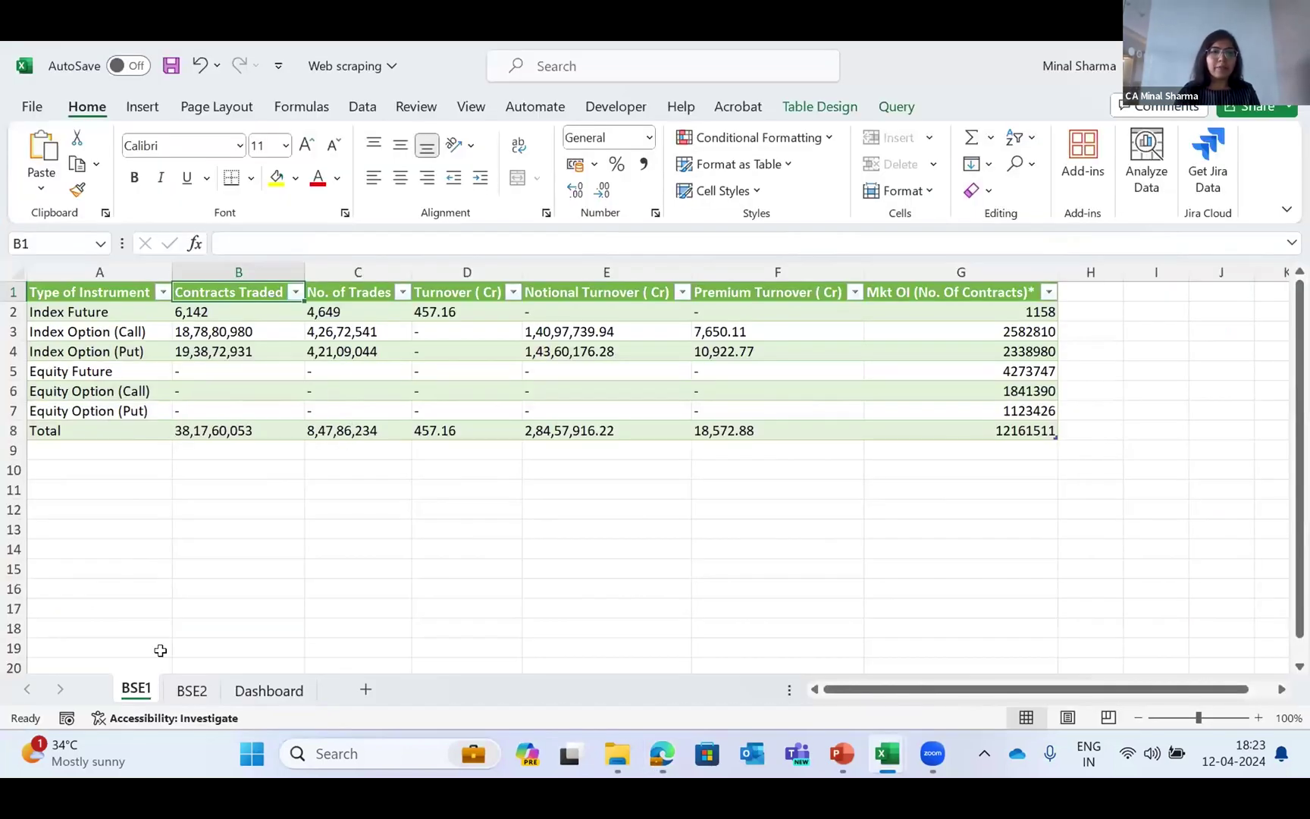
click(180, 695)
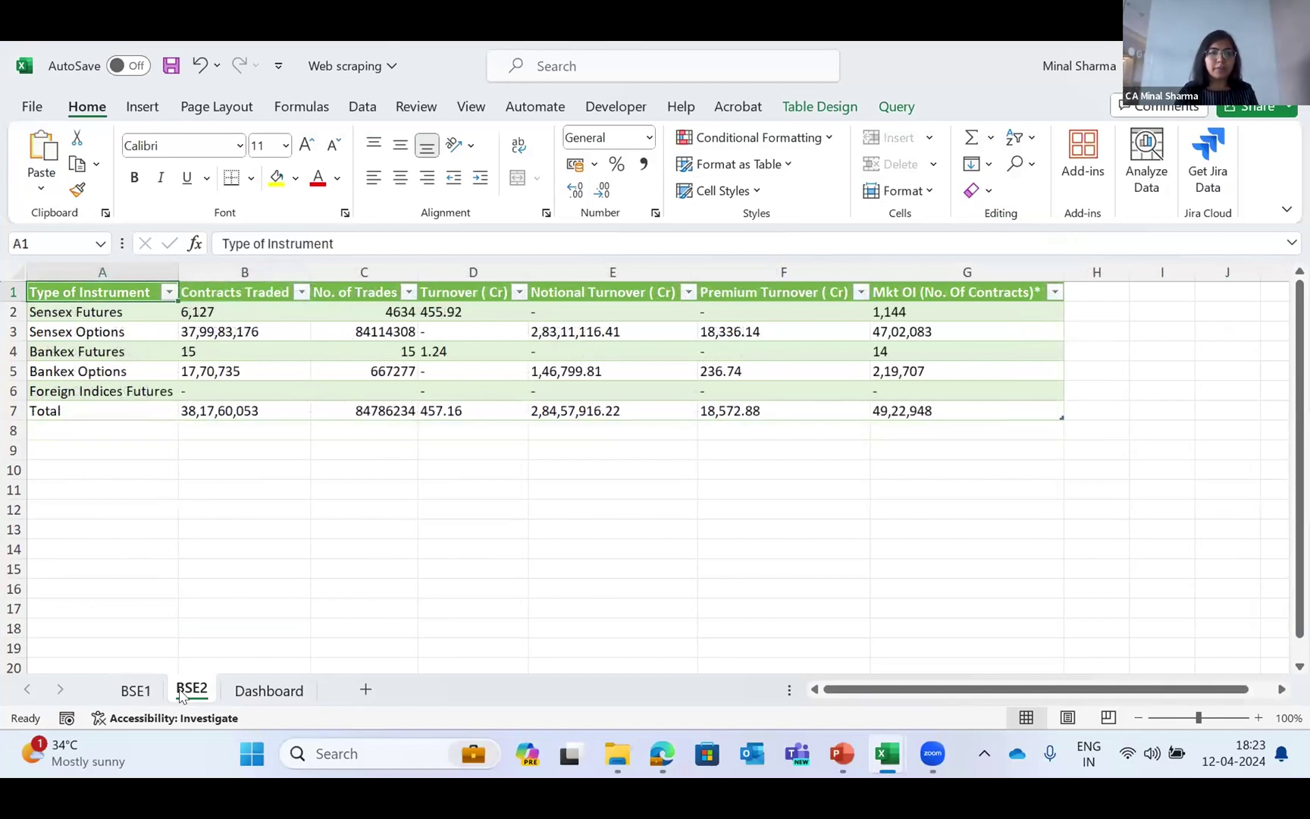
click(260, 693)
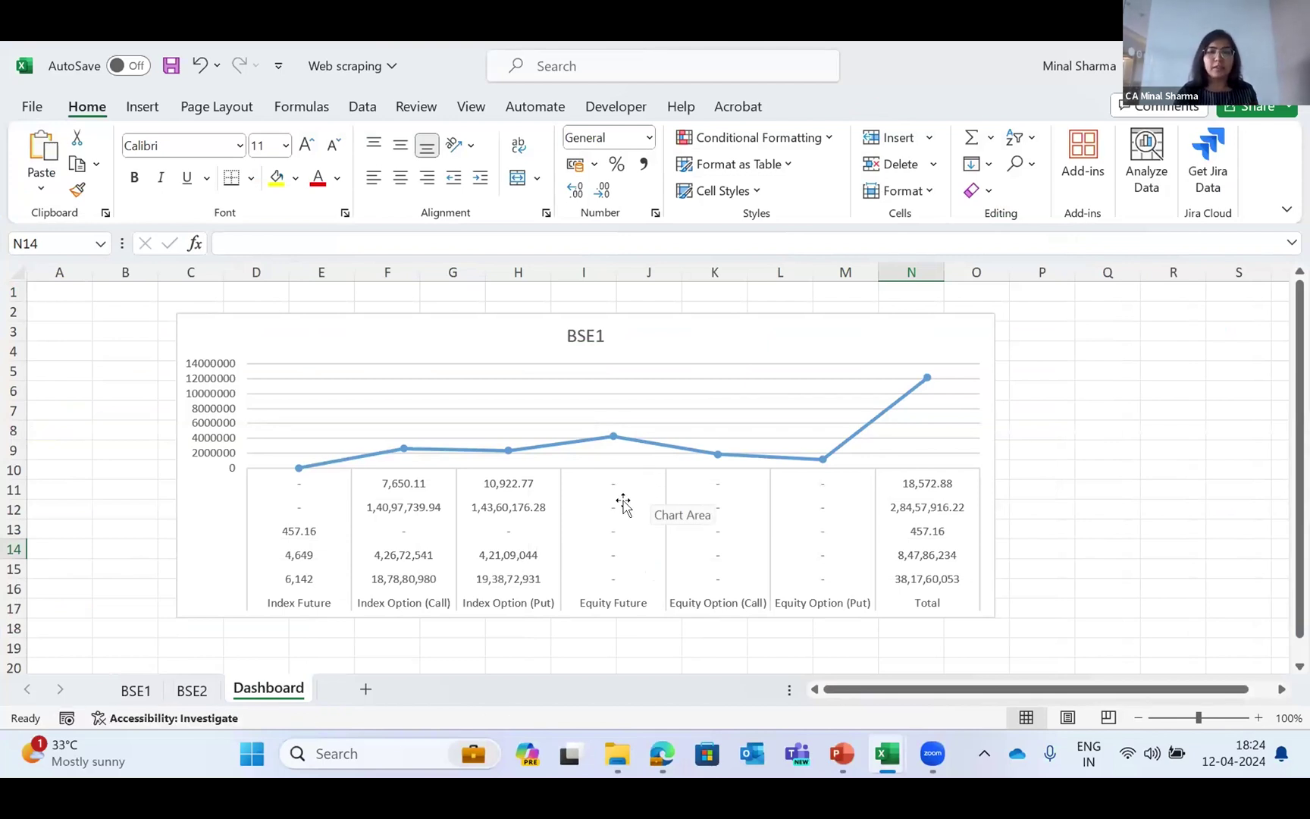
click(180, 690)
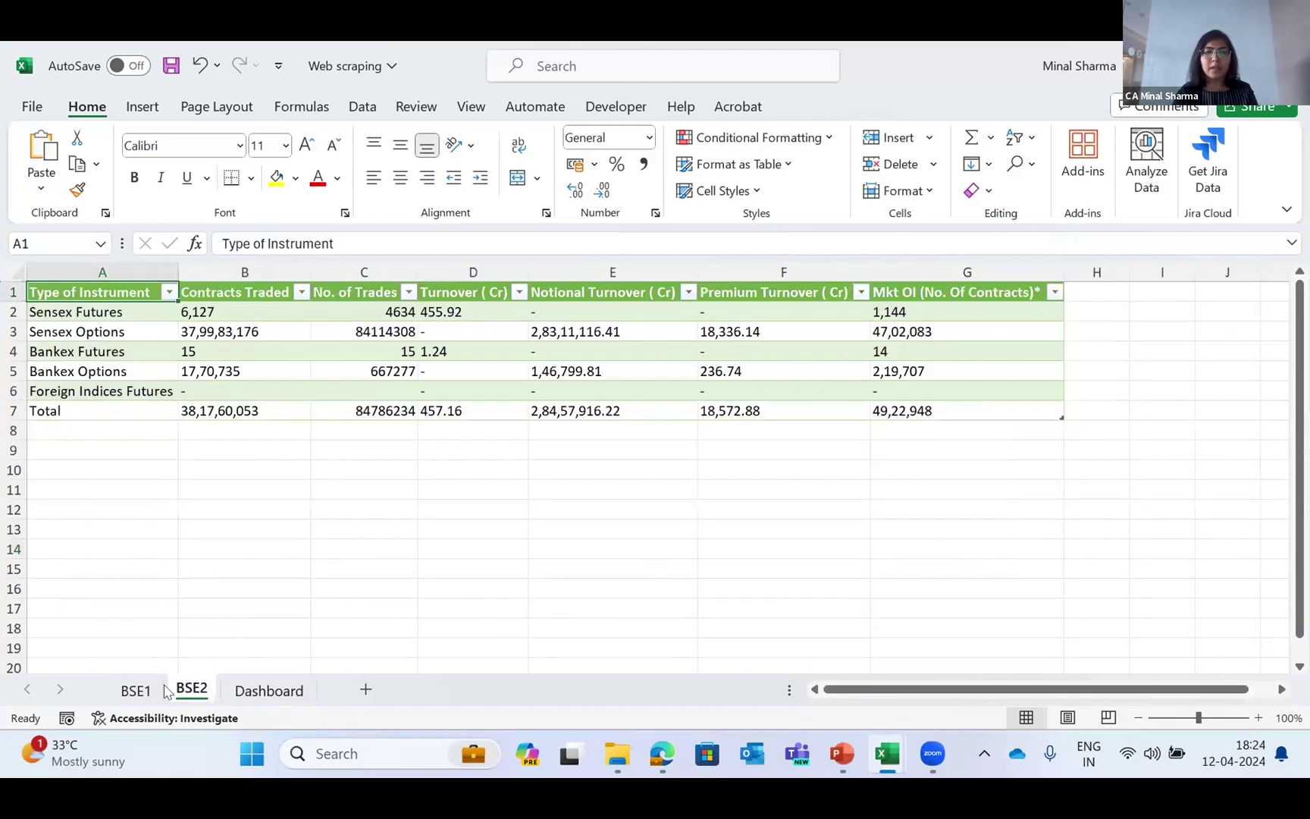
click(148, 690)
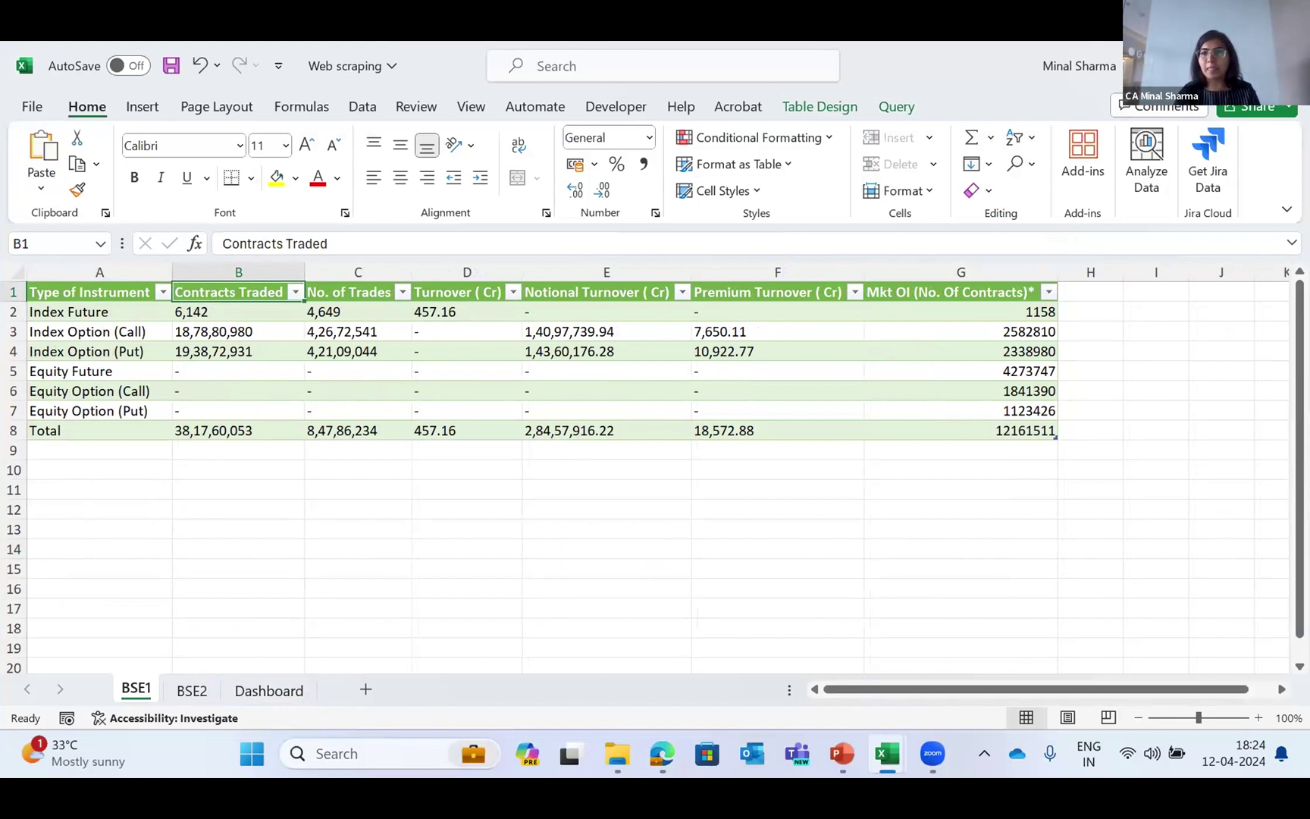
Save and close Web scraping.xlsx and Merged.xlsx, then return to the BSE page in Edge
click(1290, 66)
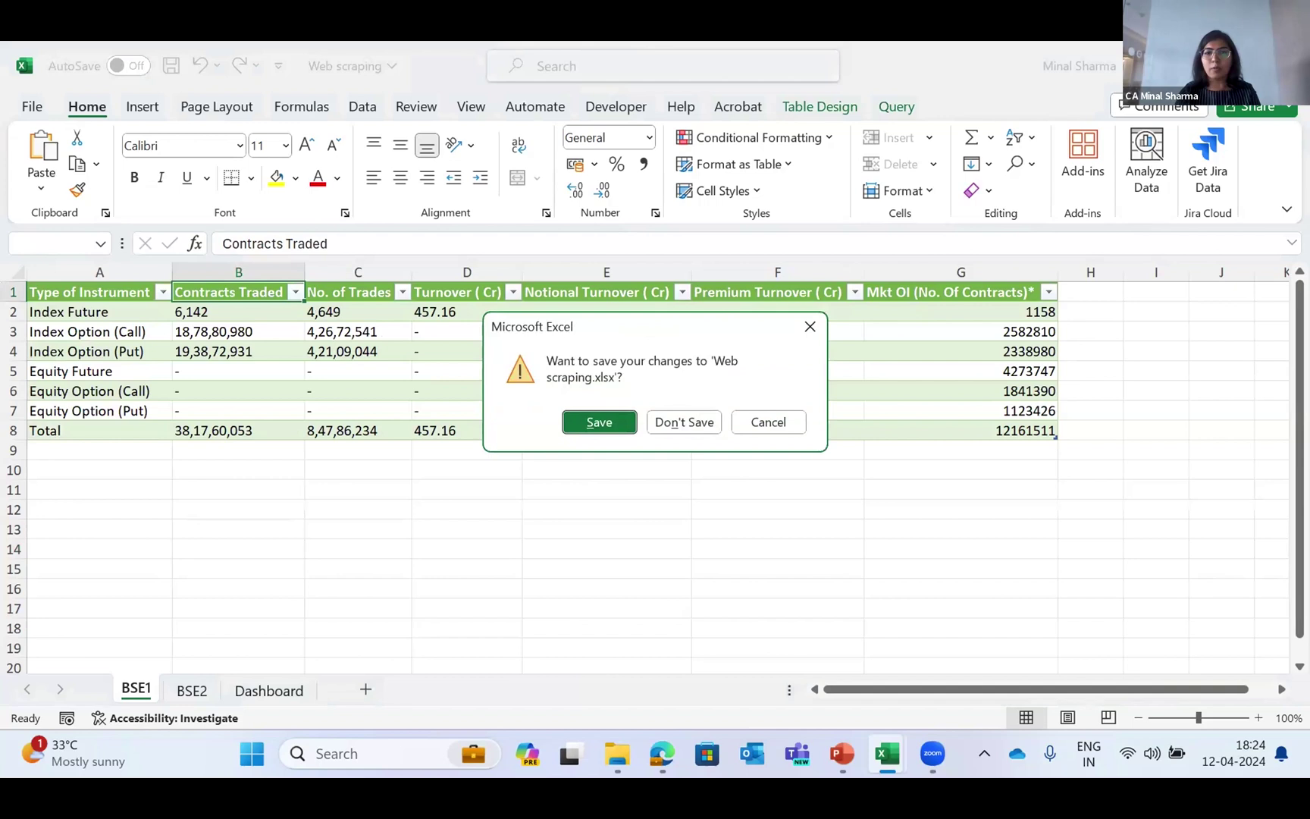
click(621, 415)
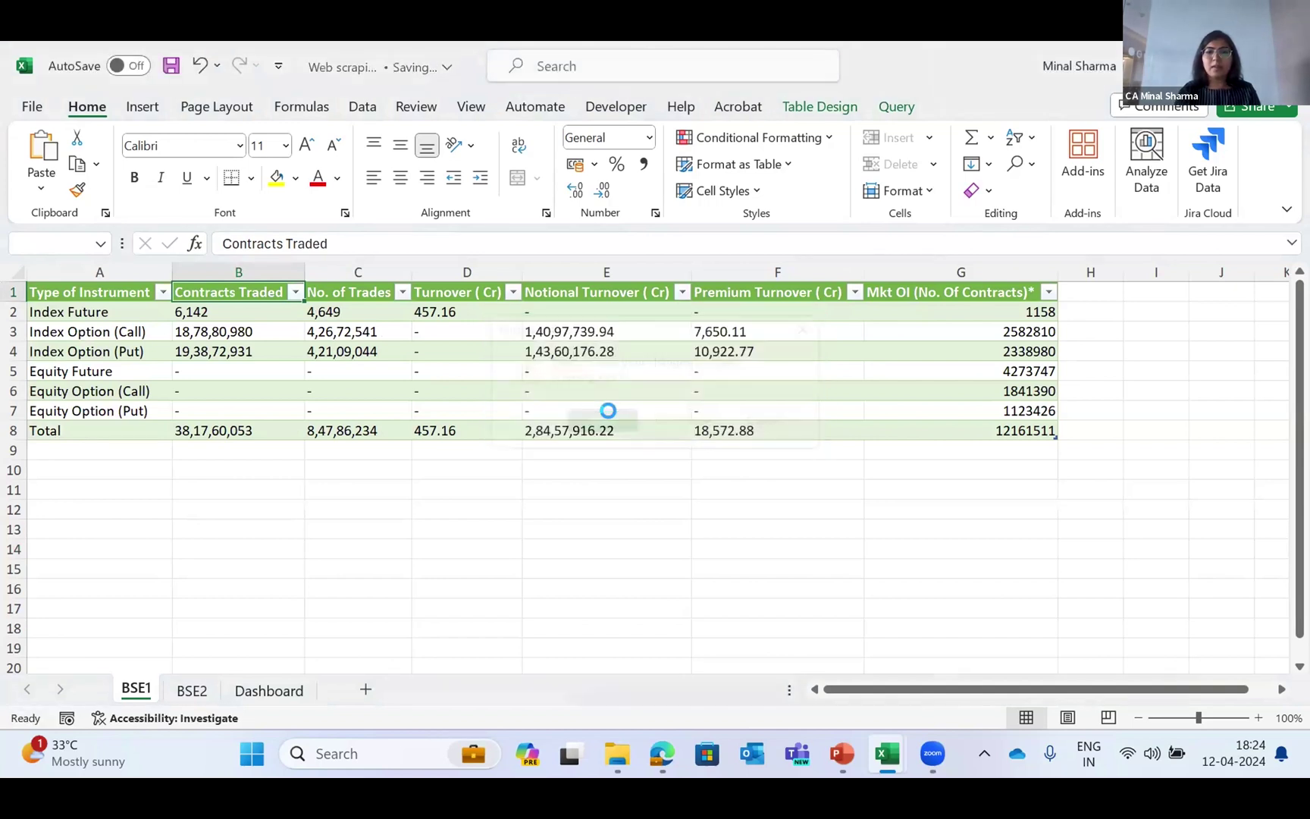
click(1291, 66)
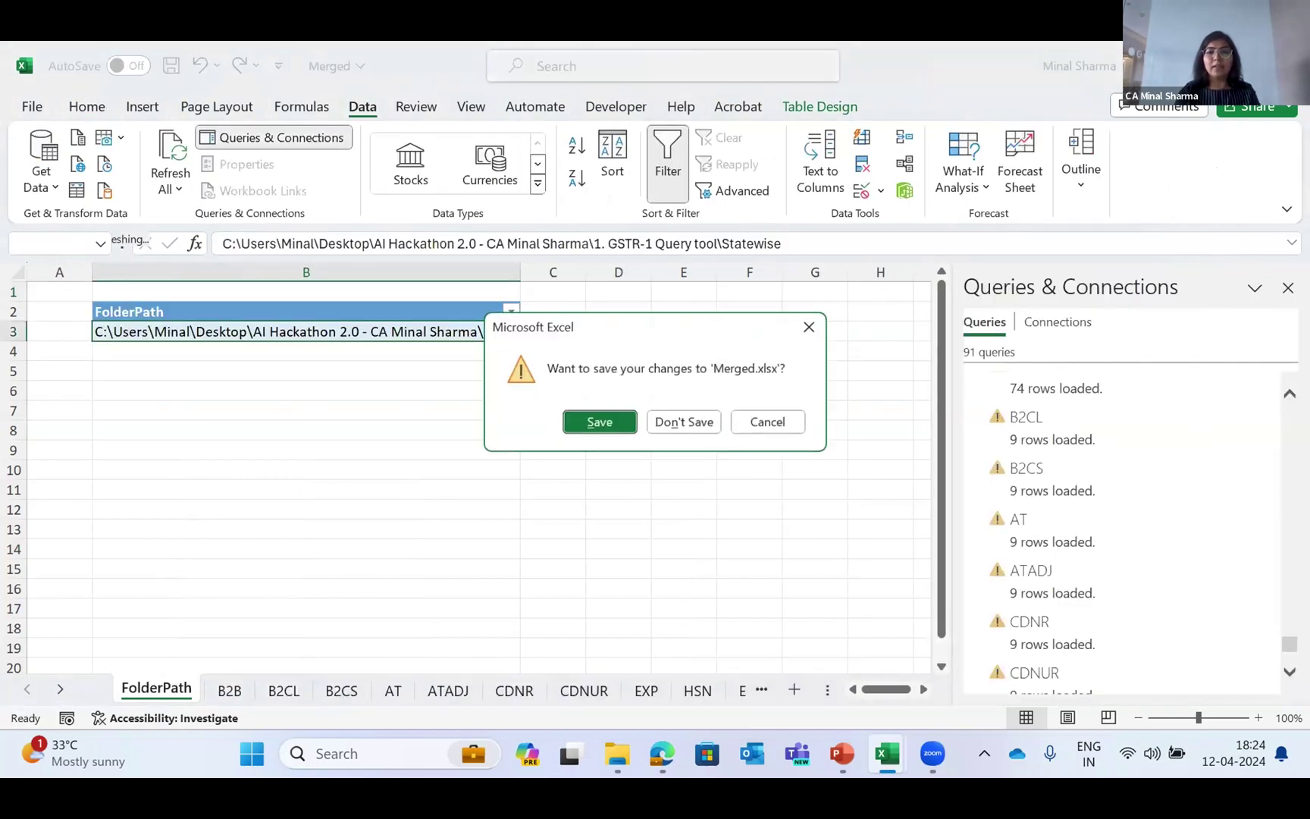
click(596, 415)
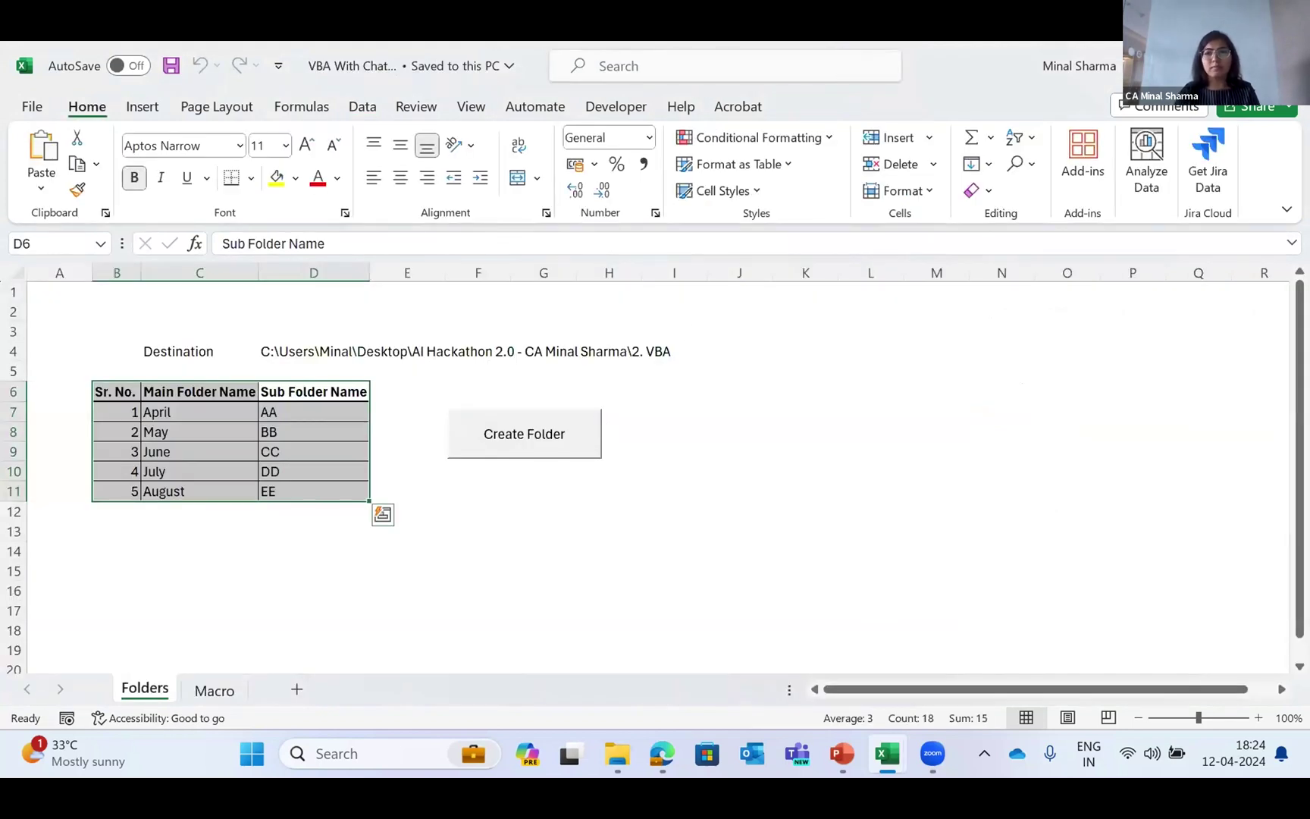
key(alt+Tab)
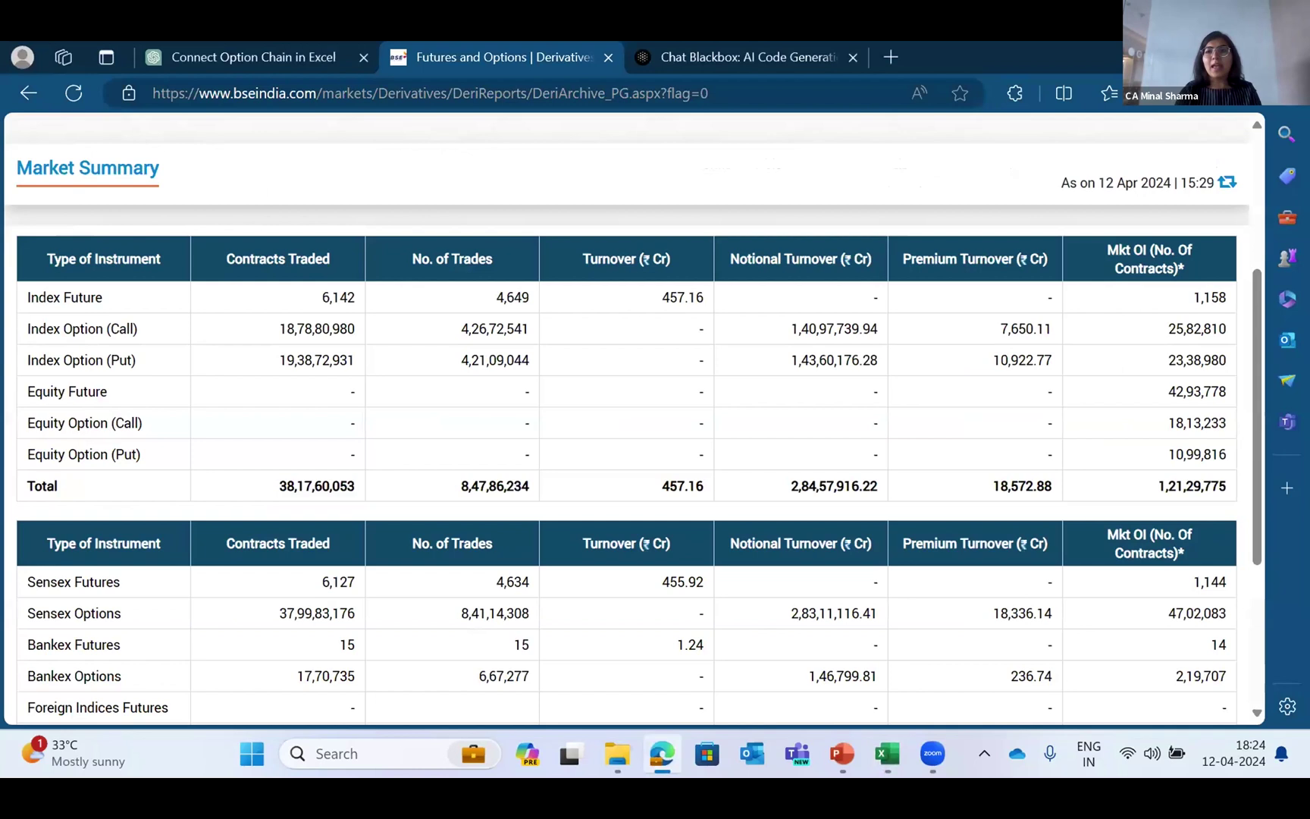
Go up from the 3. Web Scraping folder to AI Hackathon 2.0, then bring back the PowerPoint deck
key(alt+Tab)
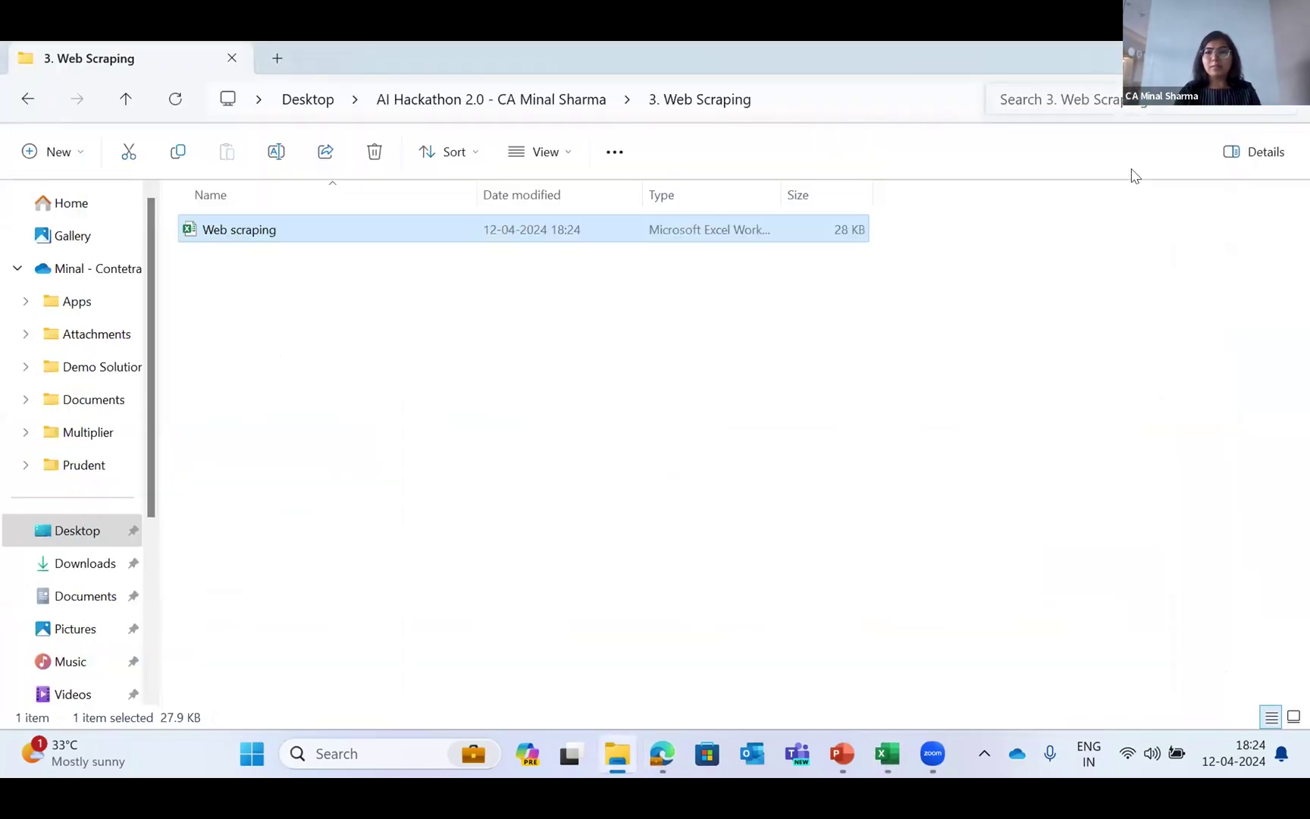
key(alt+Left)
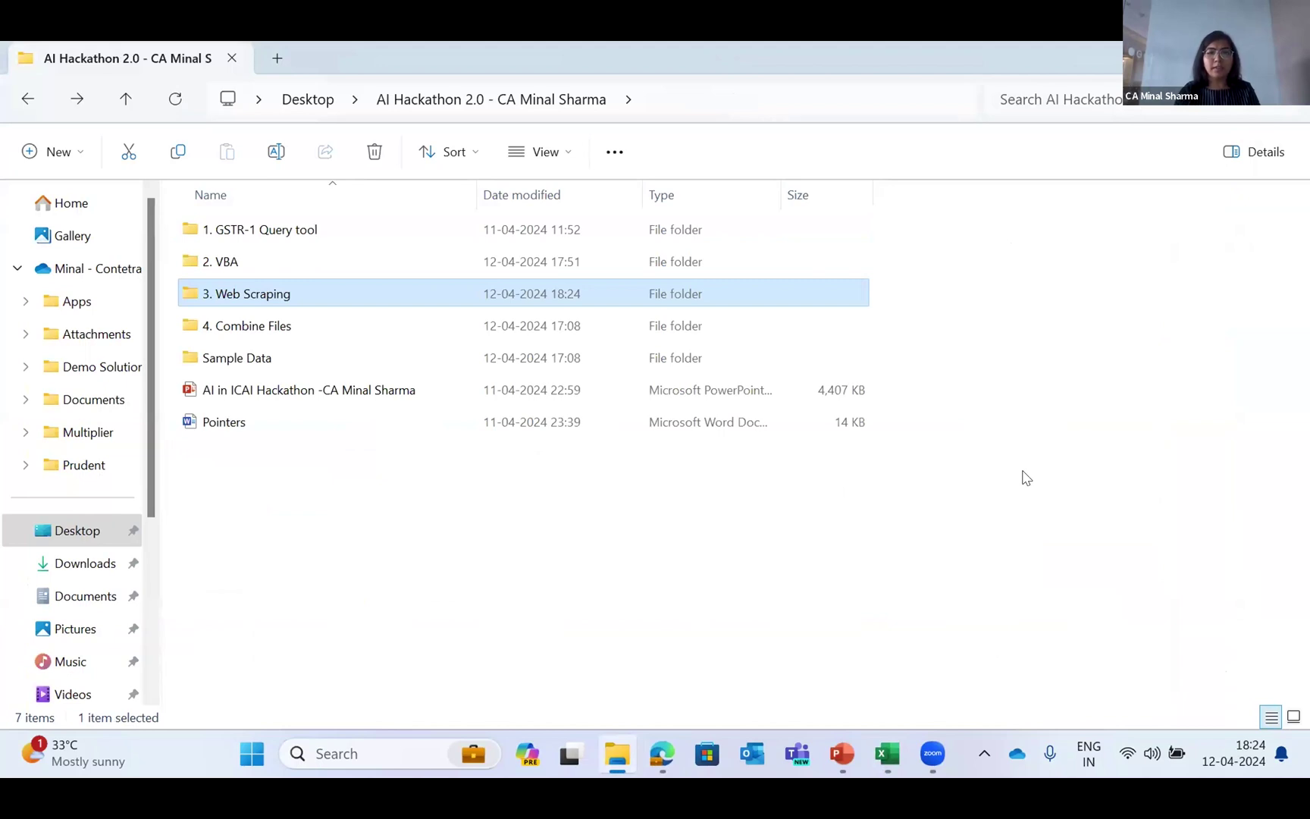
key(alt+Tab)
key(alt+Tab)
key(alt+Tab)
key(alt+Tab)
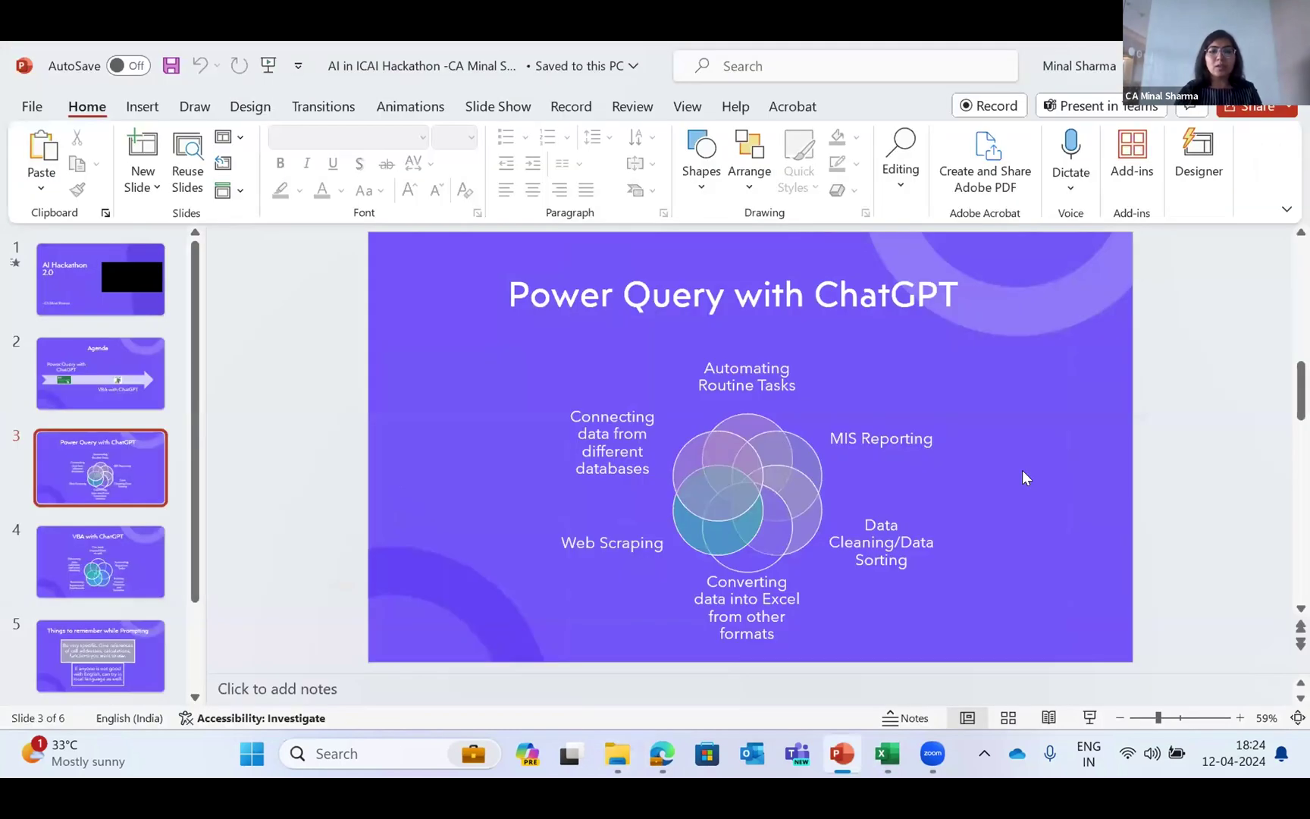
Scroll the deck down to slide 4, 'VBA with ChatGPT'
scroll(1022, 476, down, 1)
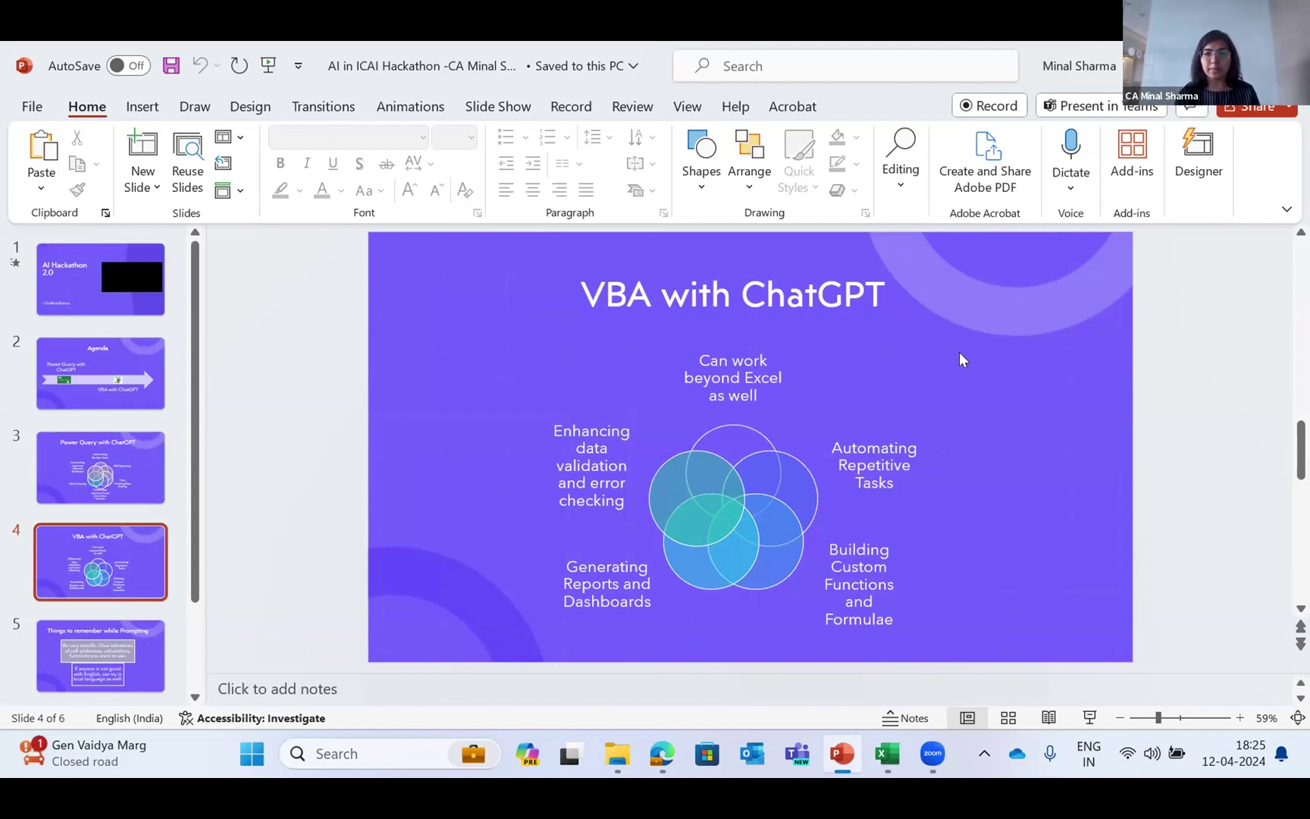
Open the 2. VBA folder and bring up the VBA With ChatGPT workbook
key(alt+Tab)
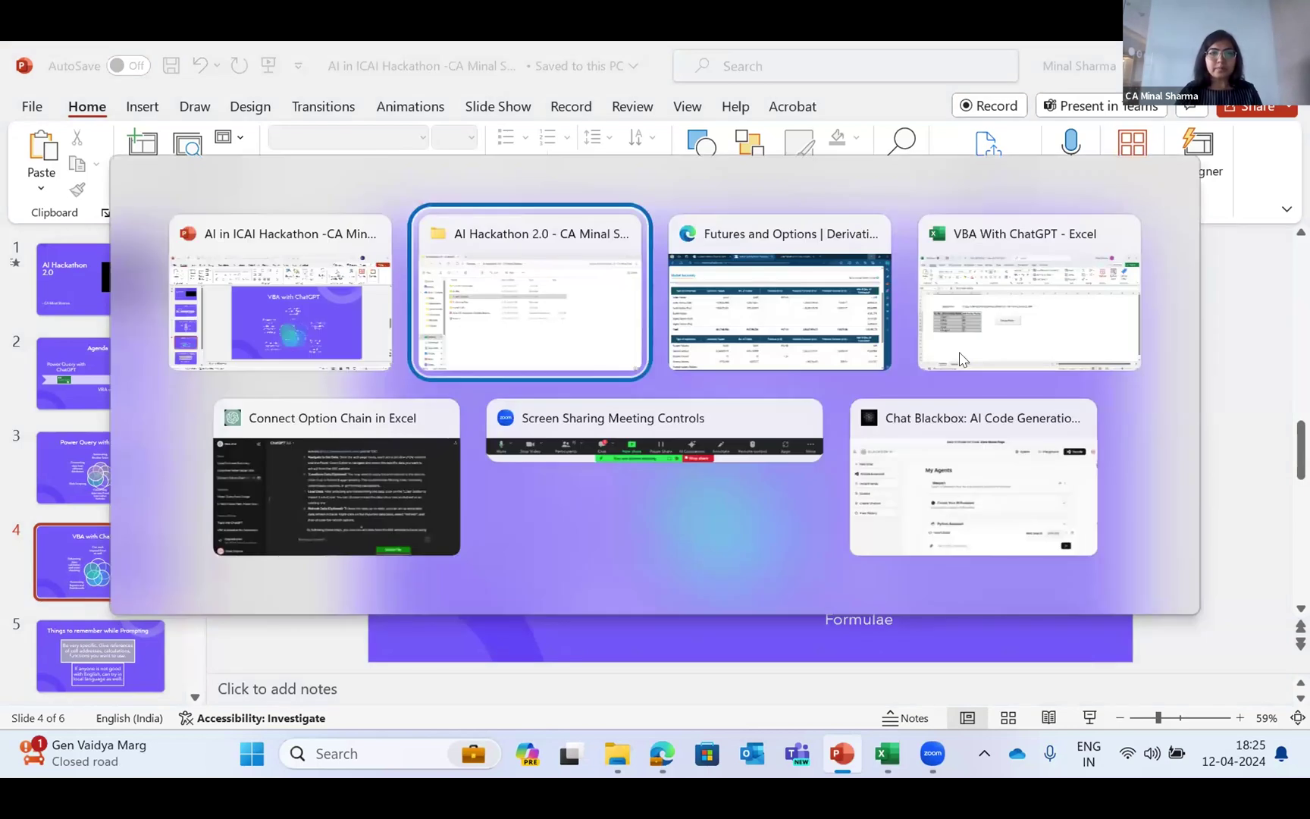
key(Return)
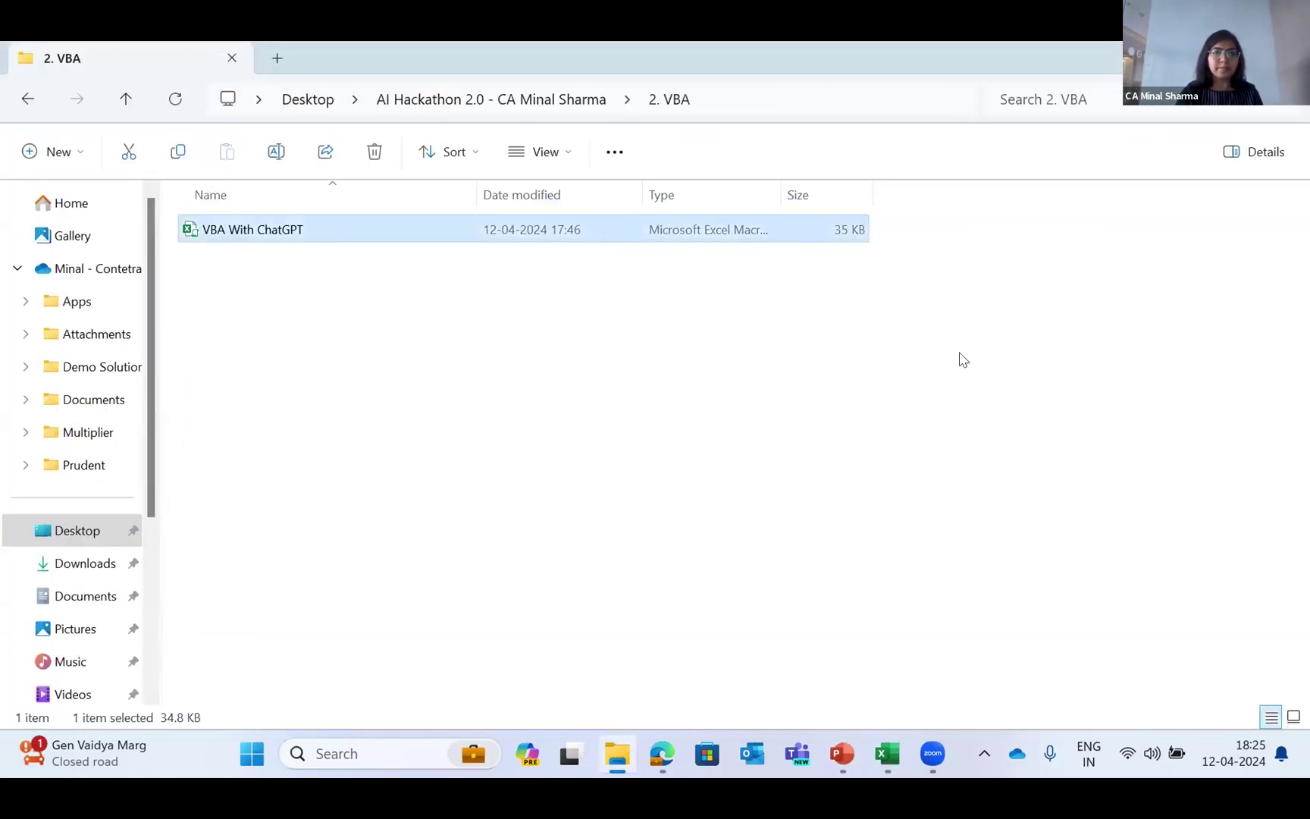
key(Return)
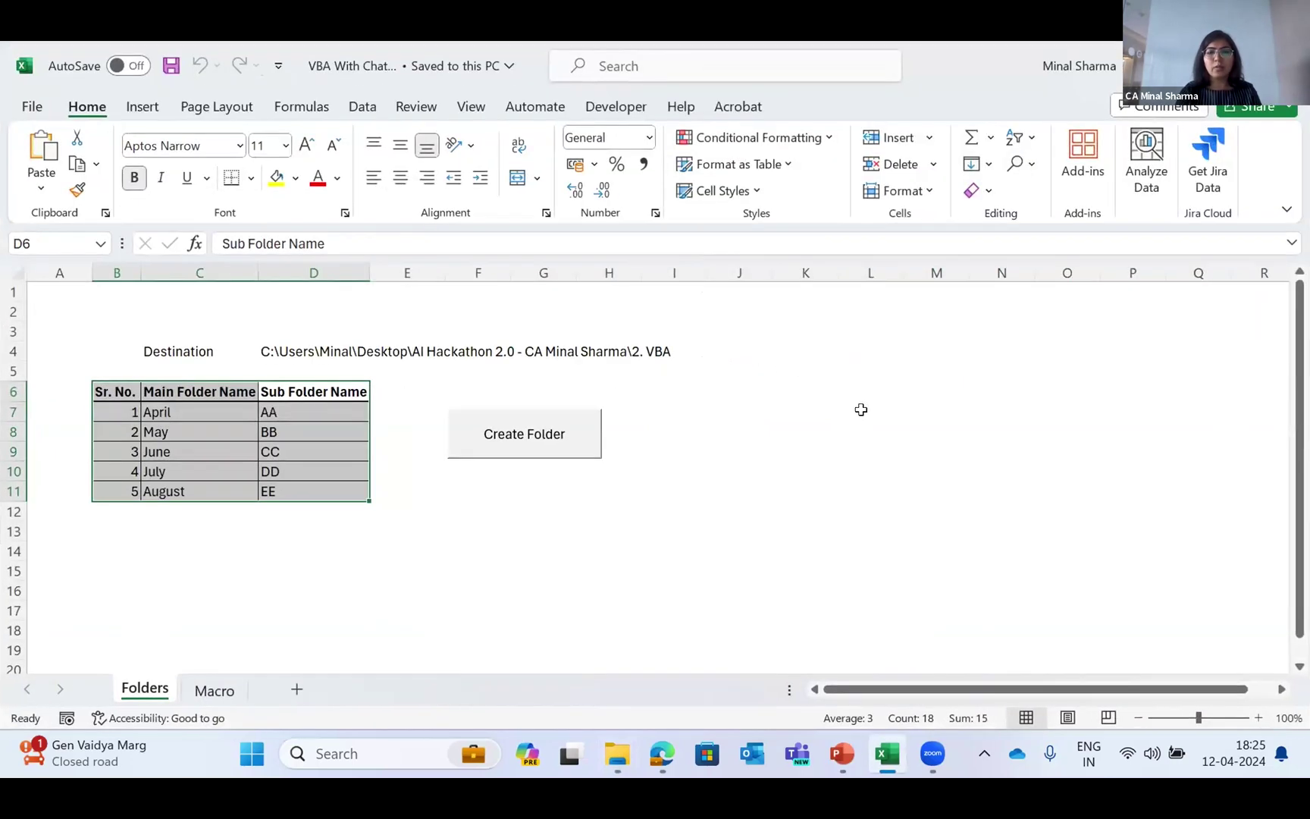
Walk through the destination path and the Main Folder Name and Sub Folder Name table
key(Up)
key(Up)
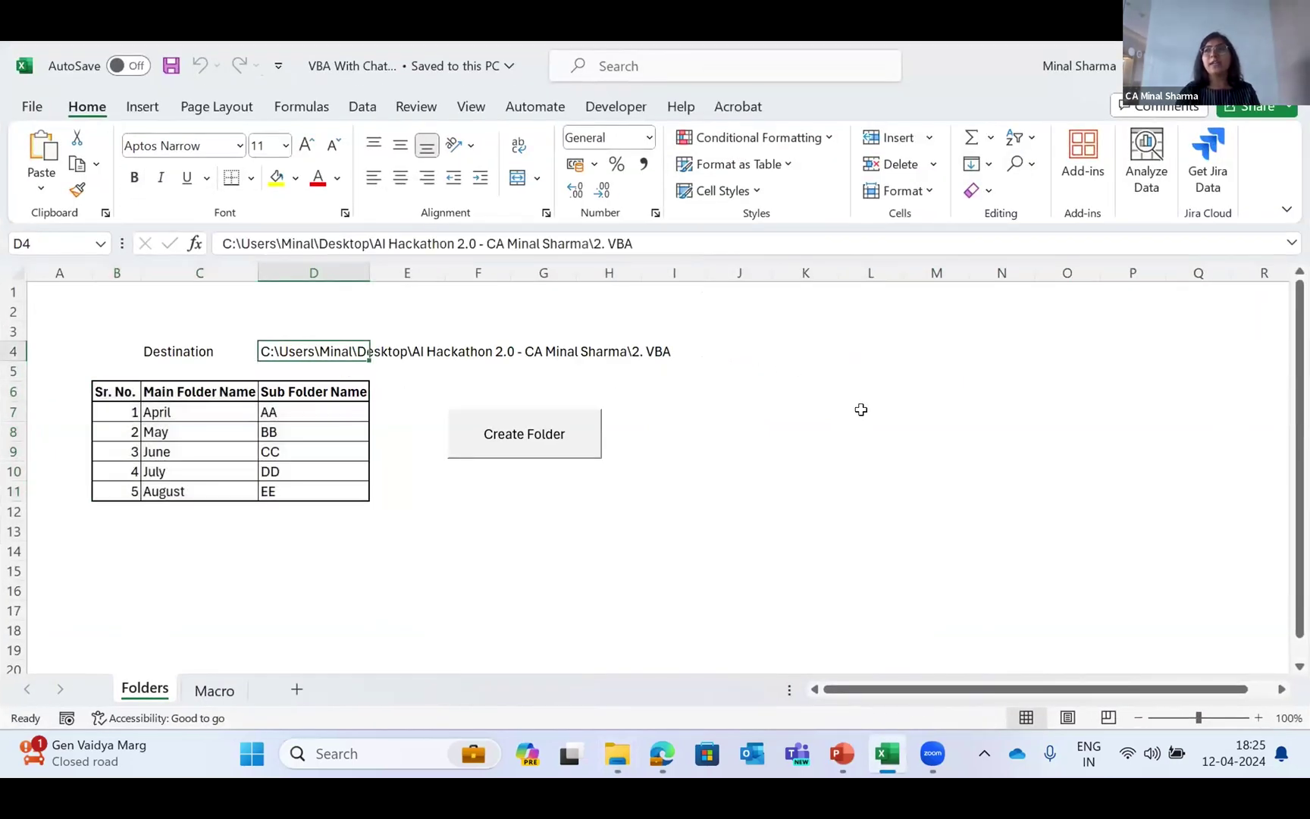
key(Down)
key(Down)
key(Left)
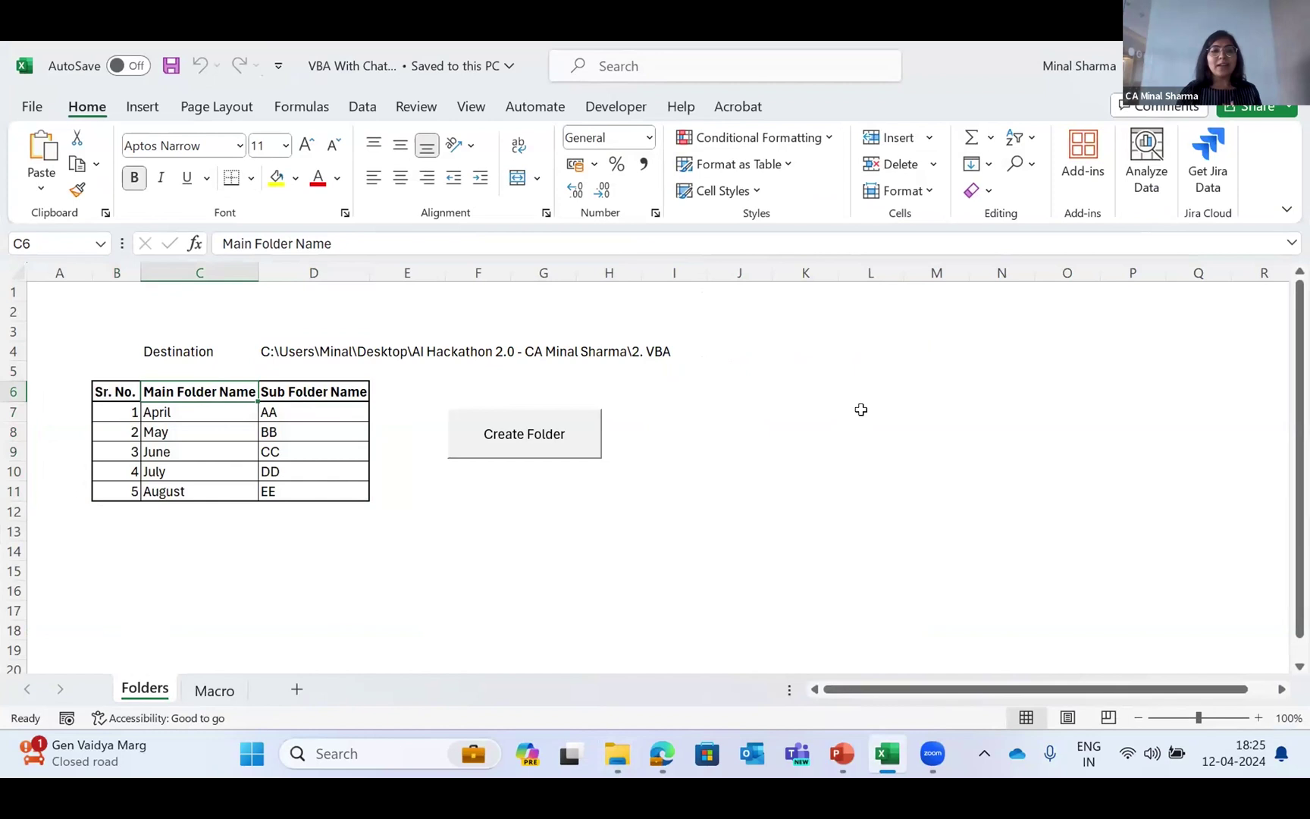
key(Down)
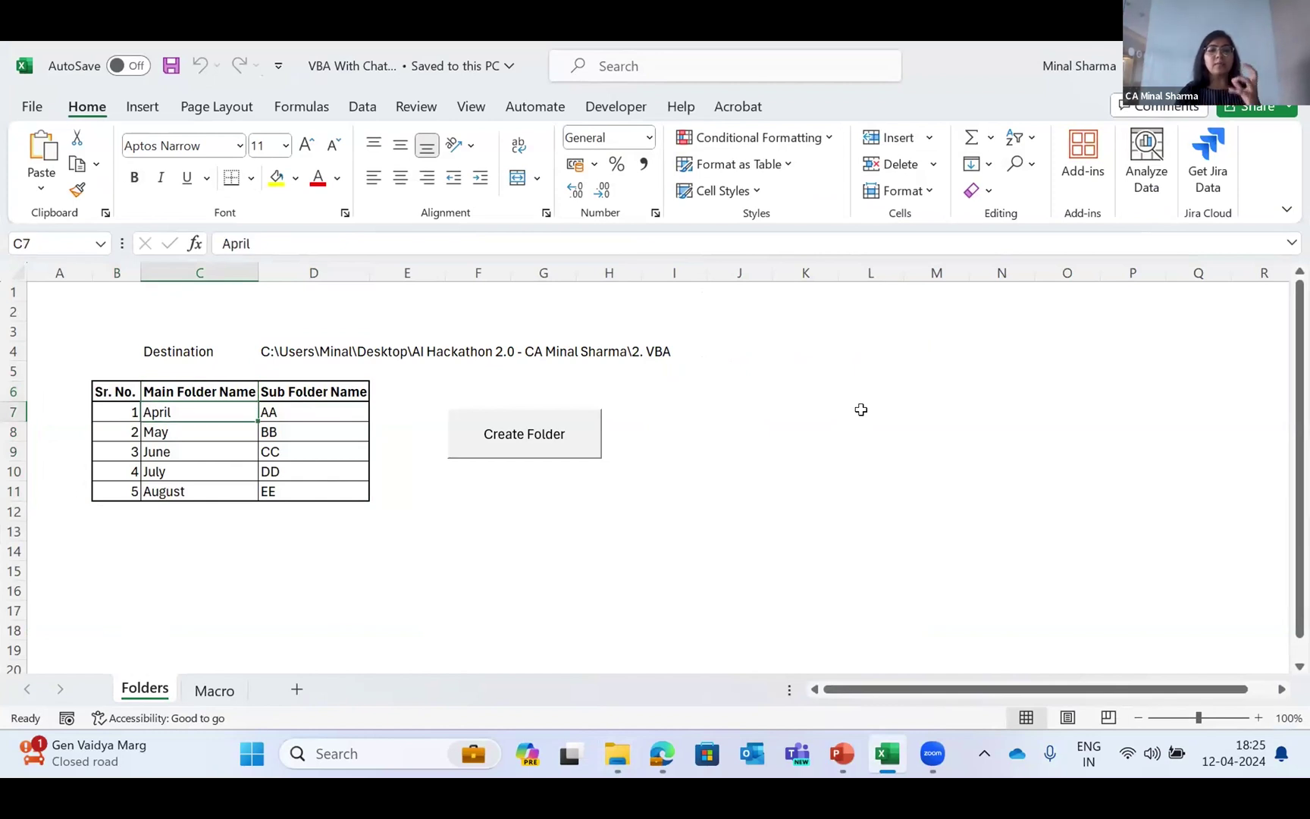
key(Up)
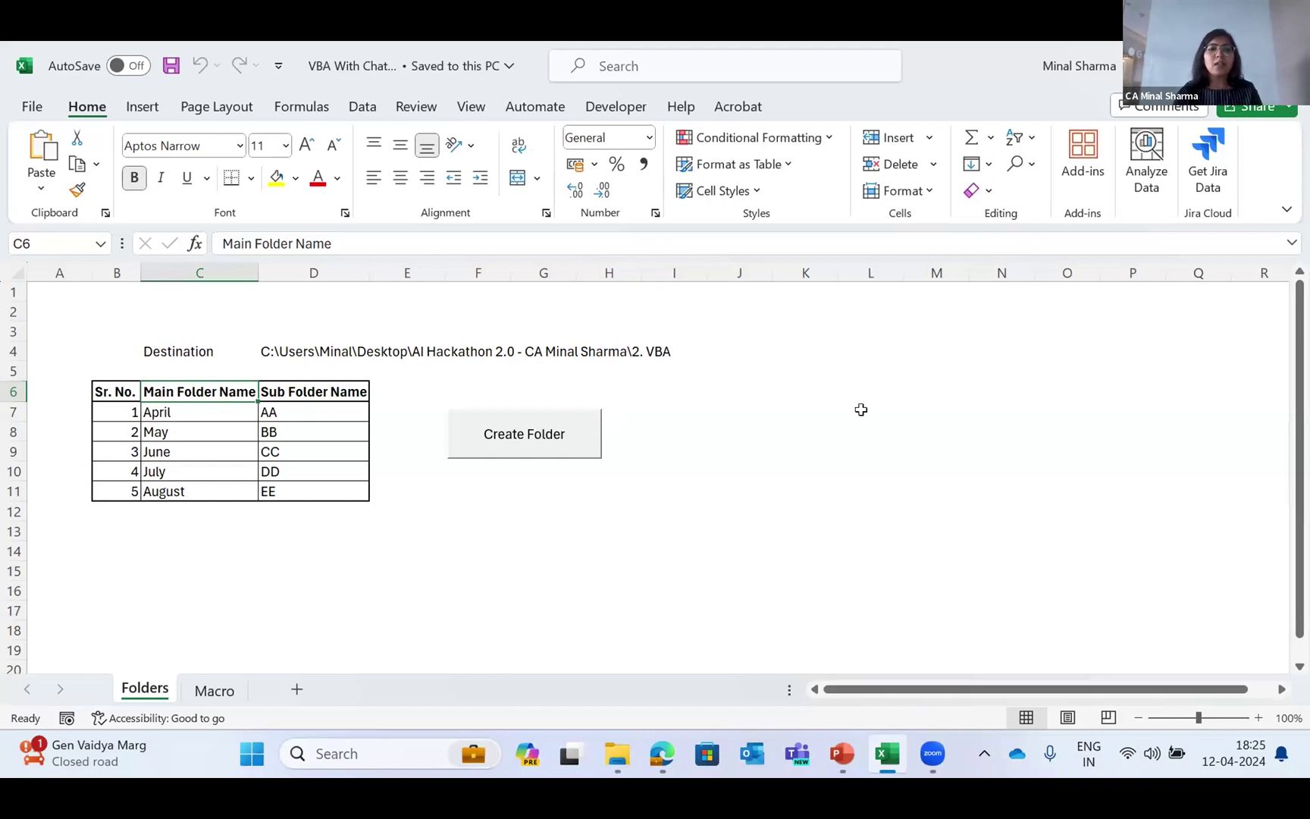
key(Up)
key(Up)
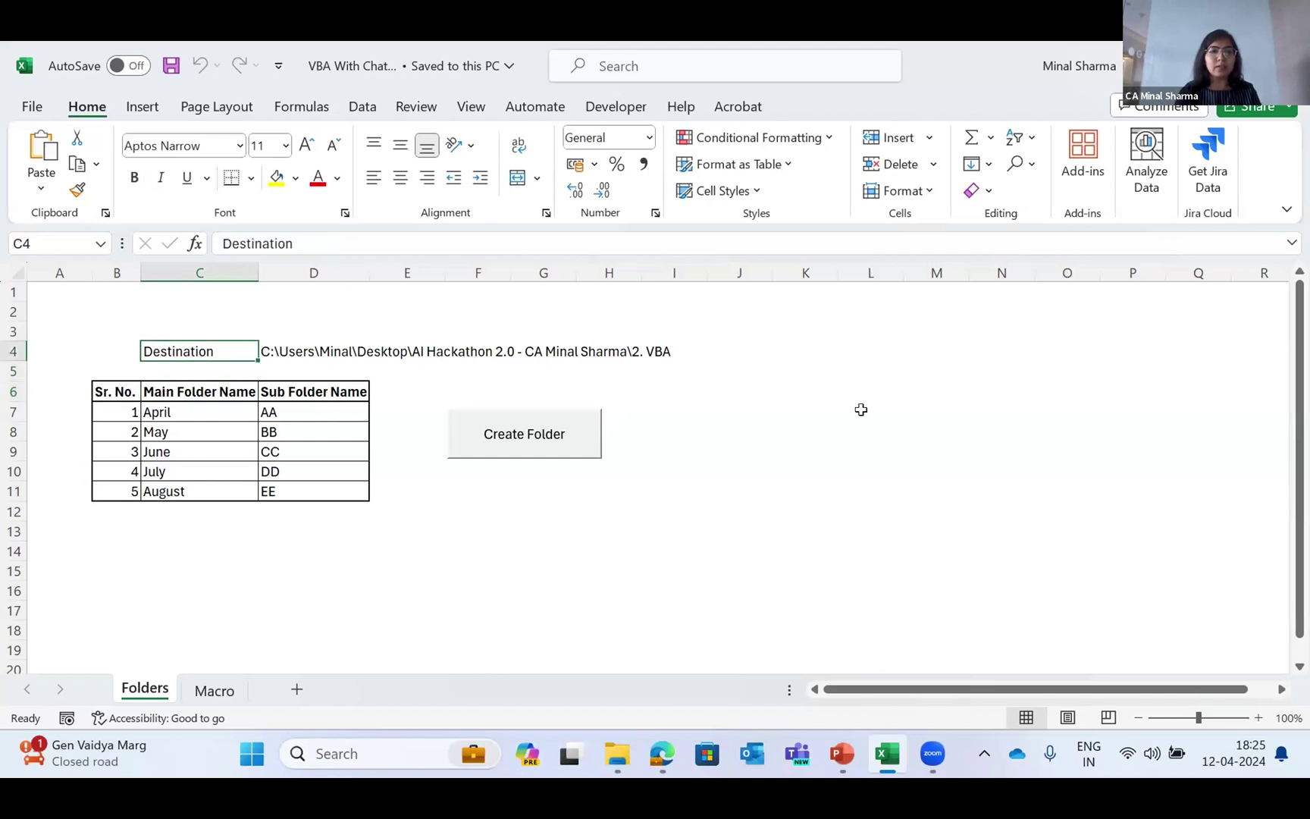
key(Right)
key(Down)
key(Down)
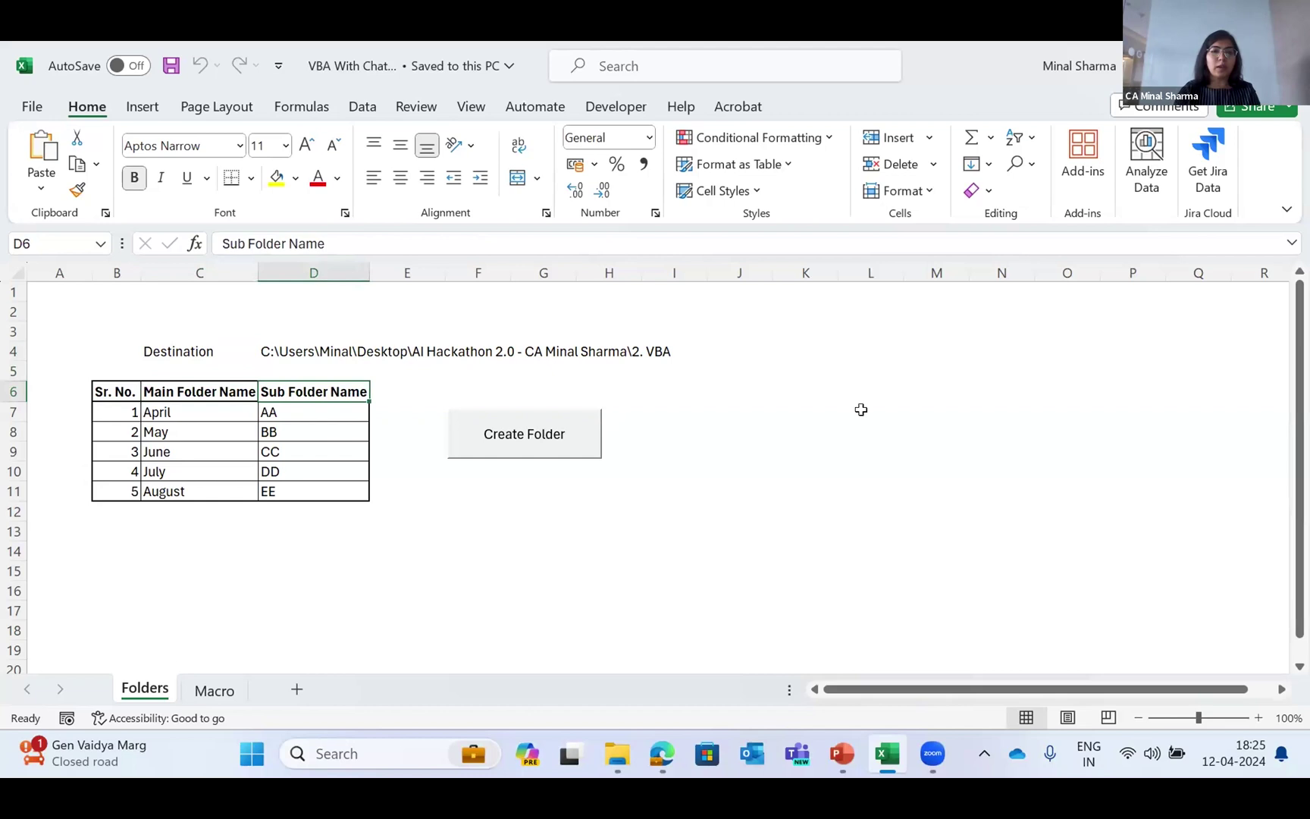
key(alt+Tab)
key(Tab)
key(Tab)
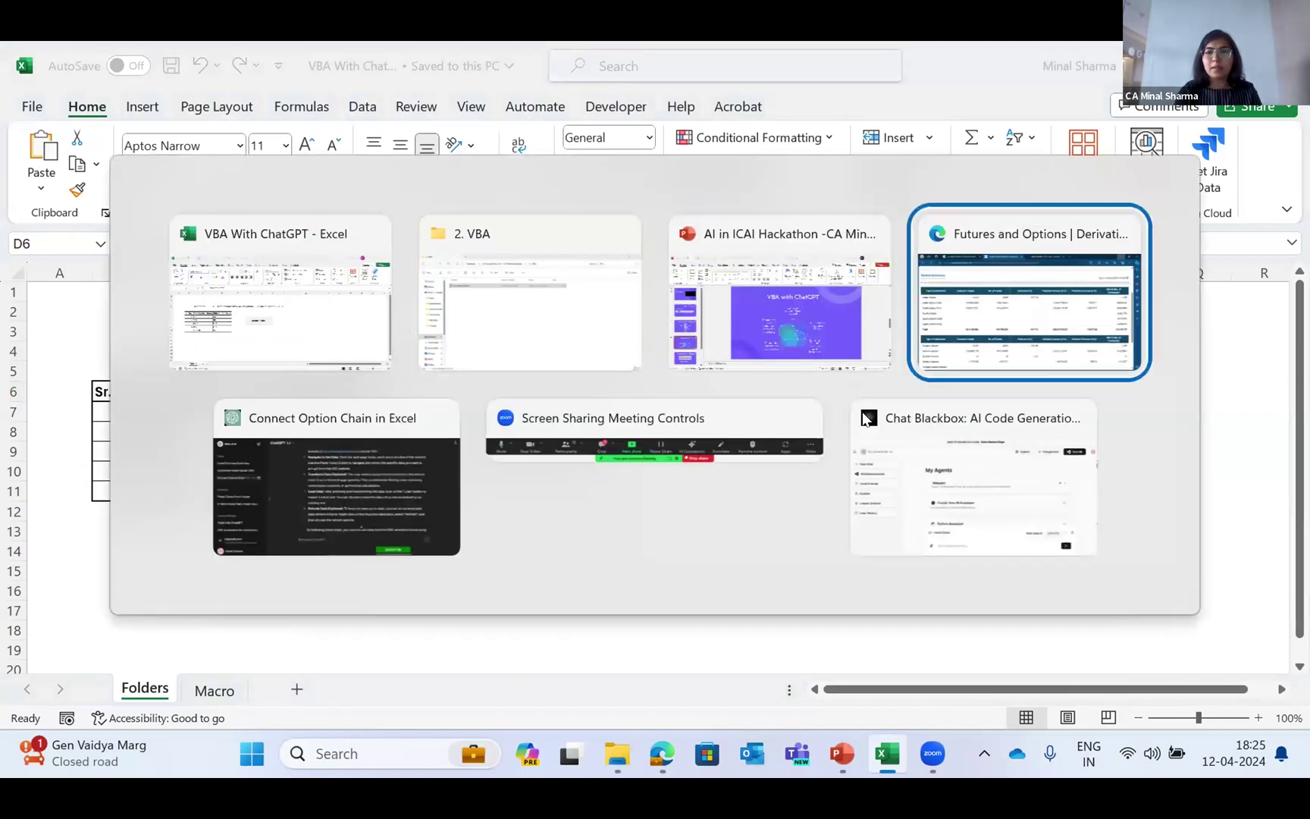
Open the 'Excel mein folder banao VBA.' chat, scroll through its folder-creation code, then return to Excel
key(Tab)
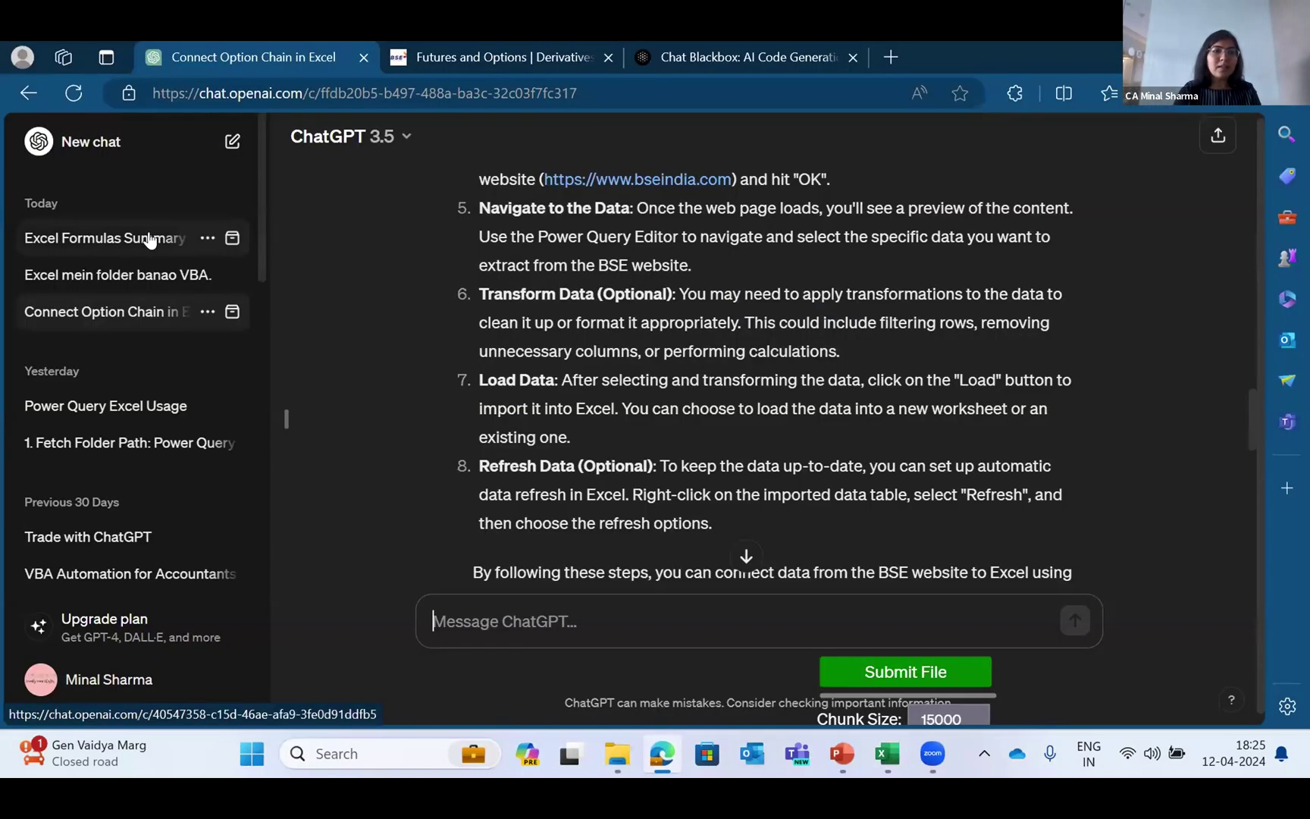
click(150, 240)
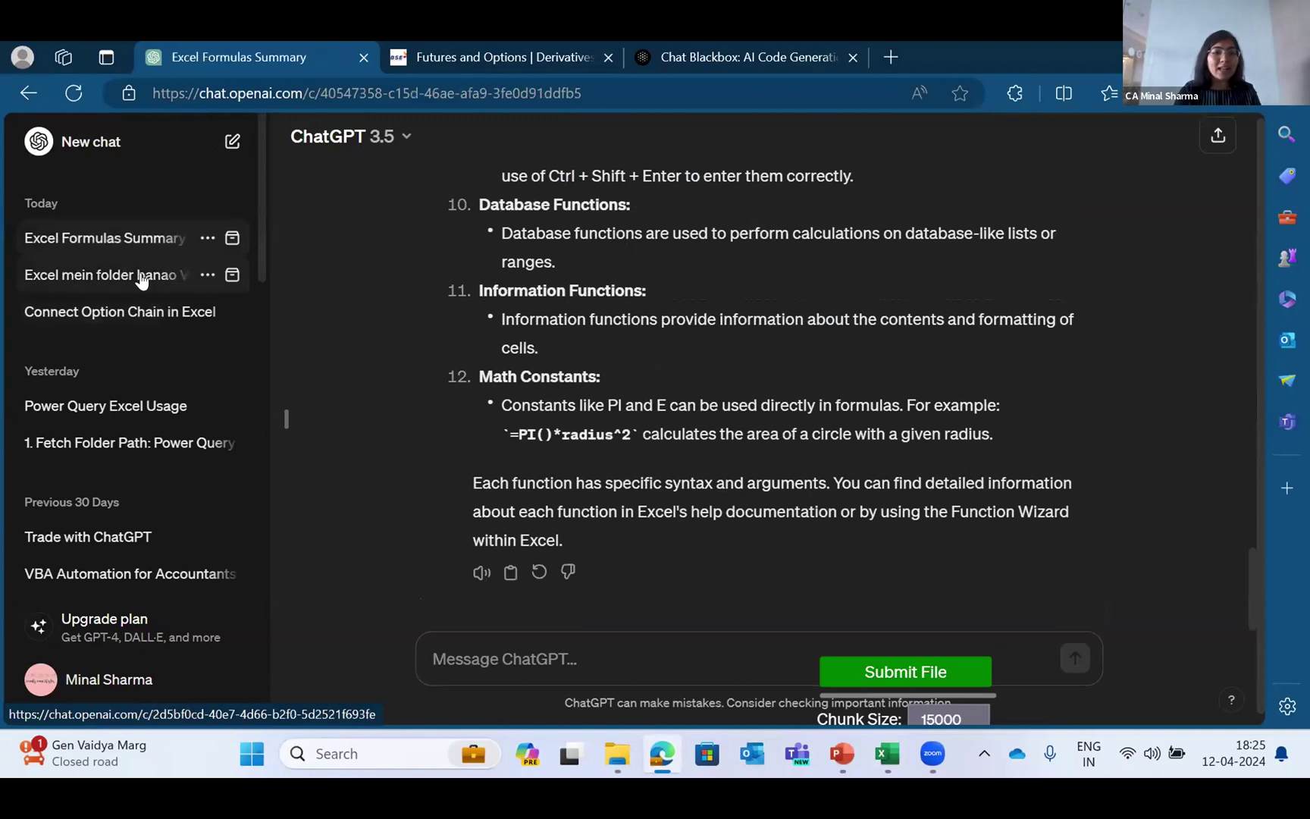
click(141, 281)
scroll(731, 409, up, 15)
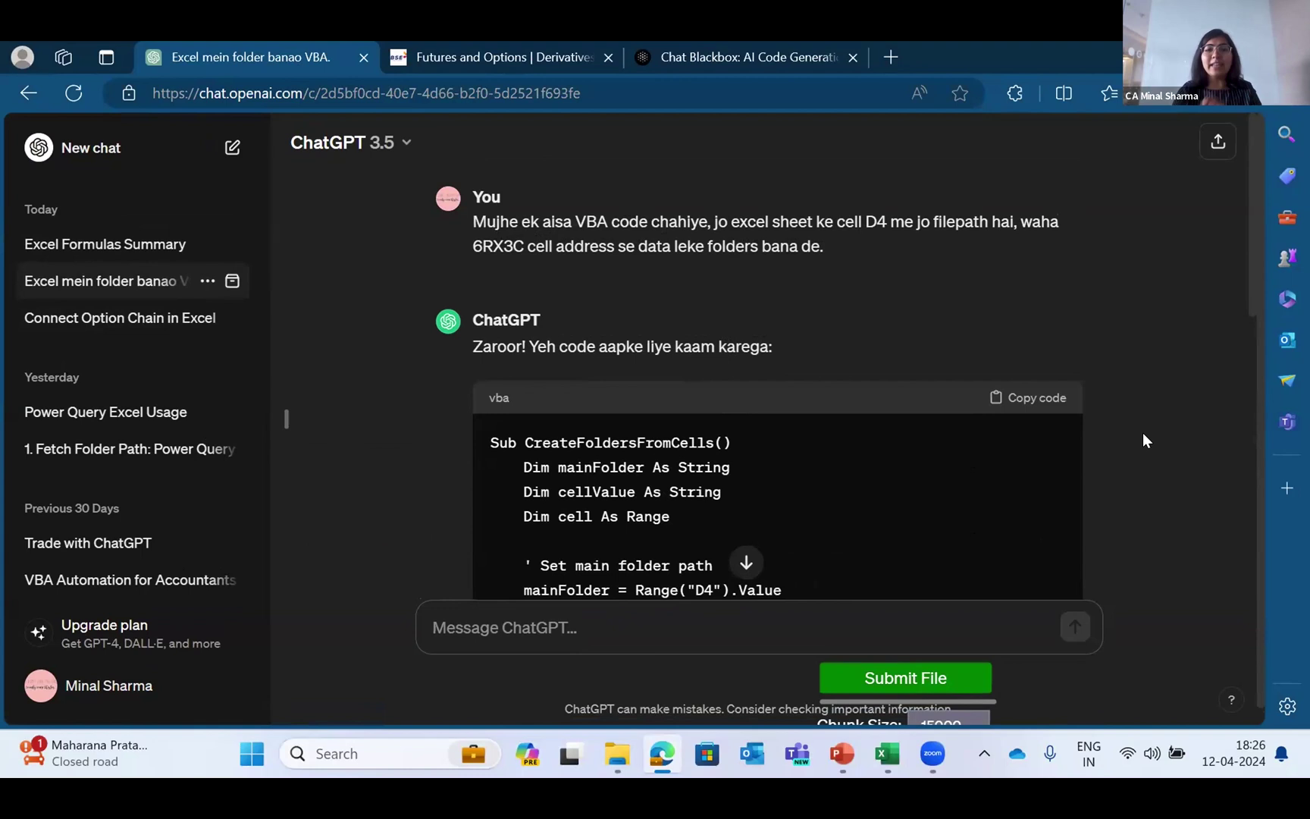
scroll(1143, 435, down, 2)
scroll(1143, 434, down, 4)
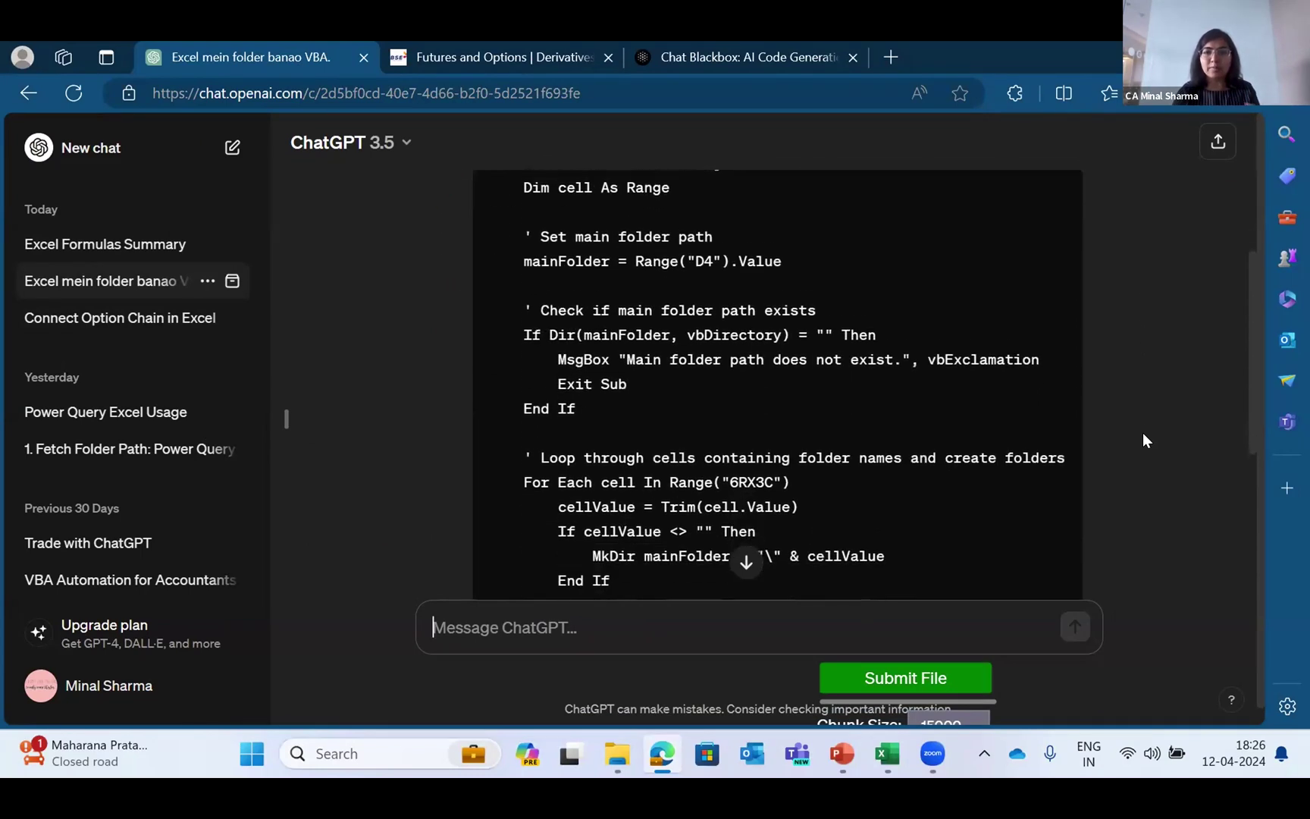
scroll(1143, 433, down, 3)
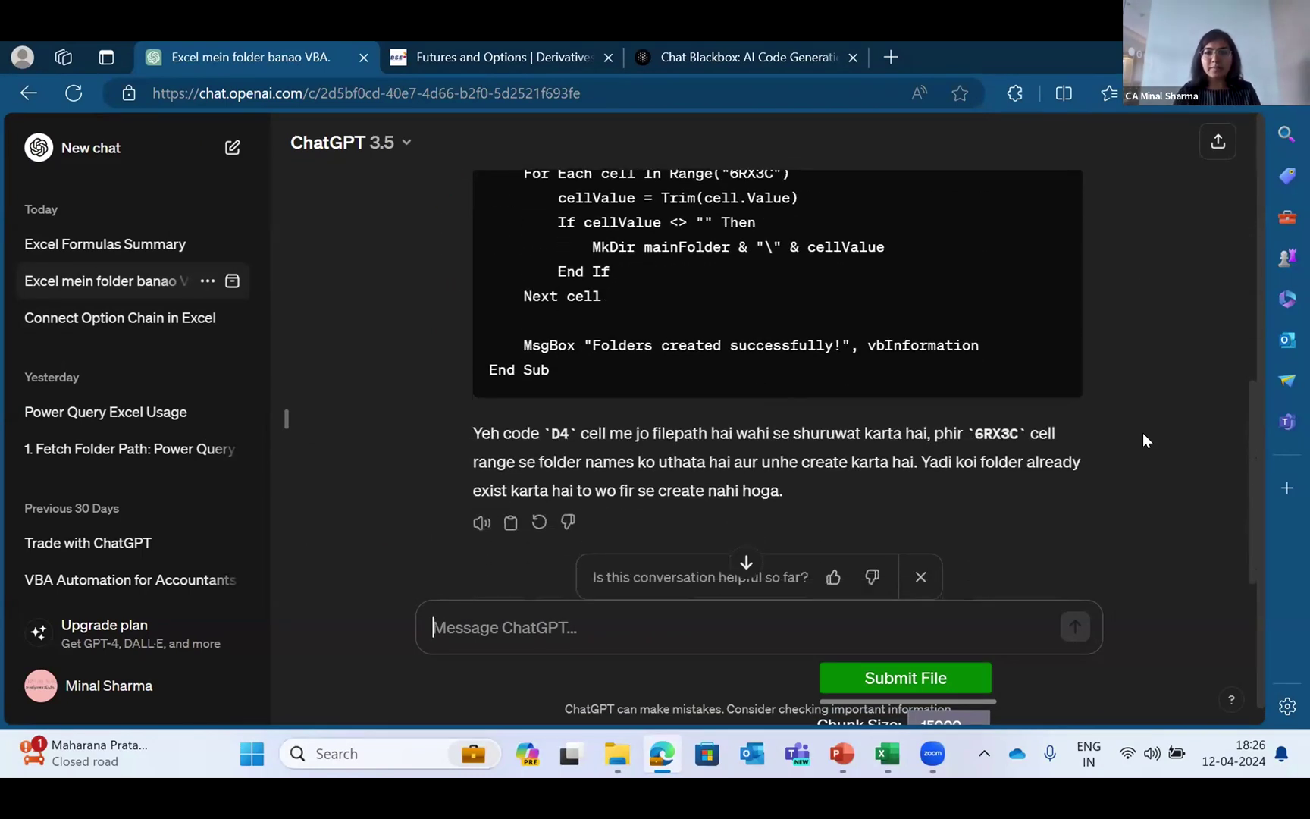
scroll(1143, 434, up, 3)
scroll(1142, 432, up, 4)
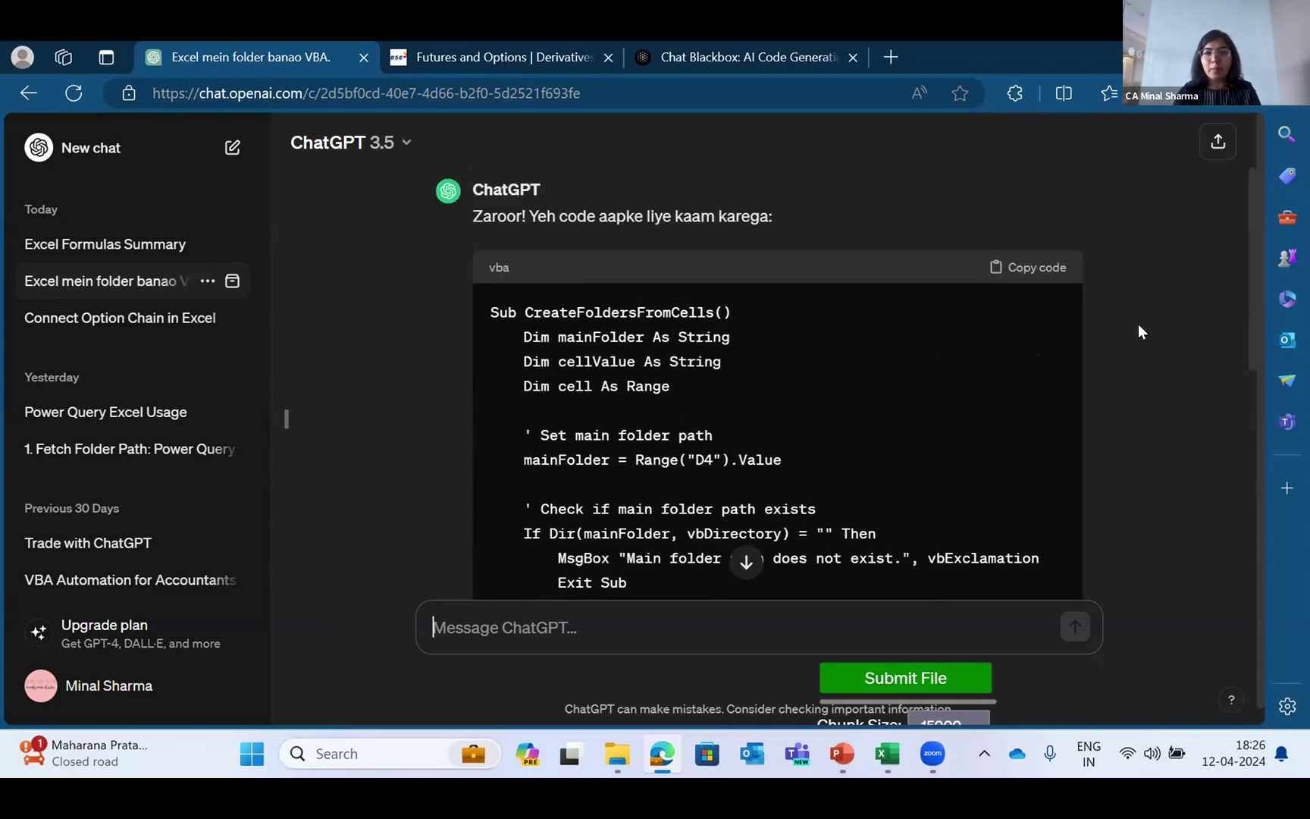
key(alt+Tab)
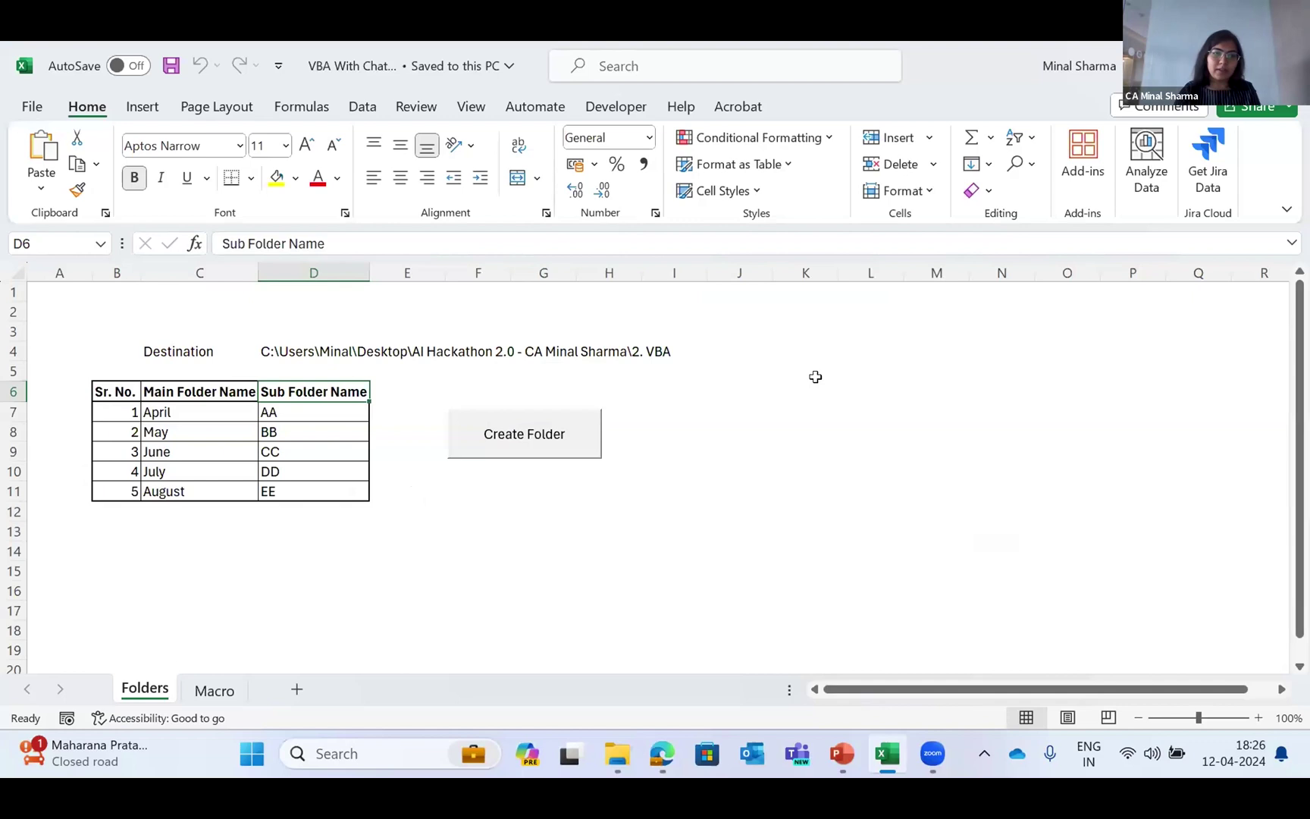
Run Create Folder and paste the 2. VBA folder path as the destination
click(514, 437)
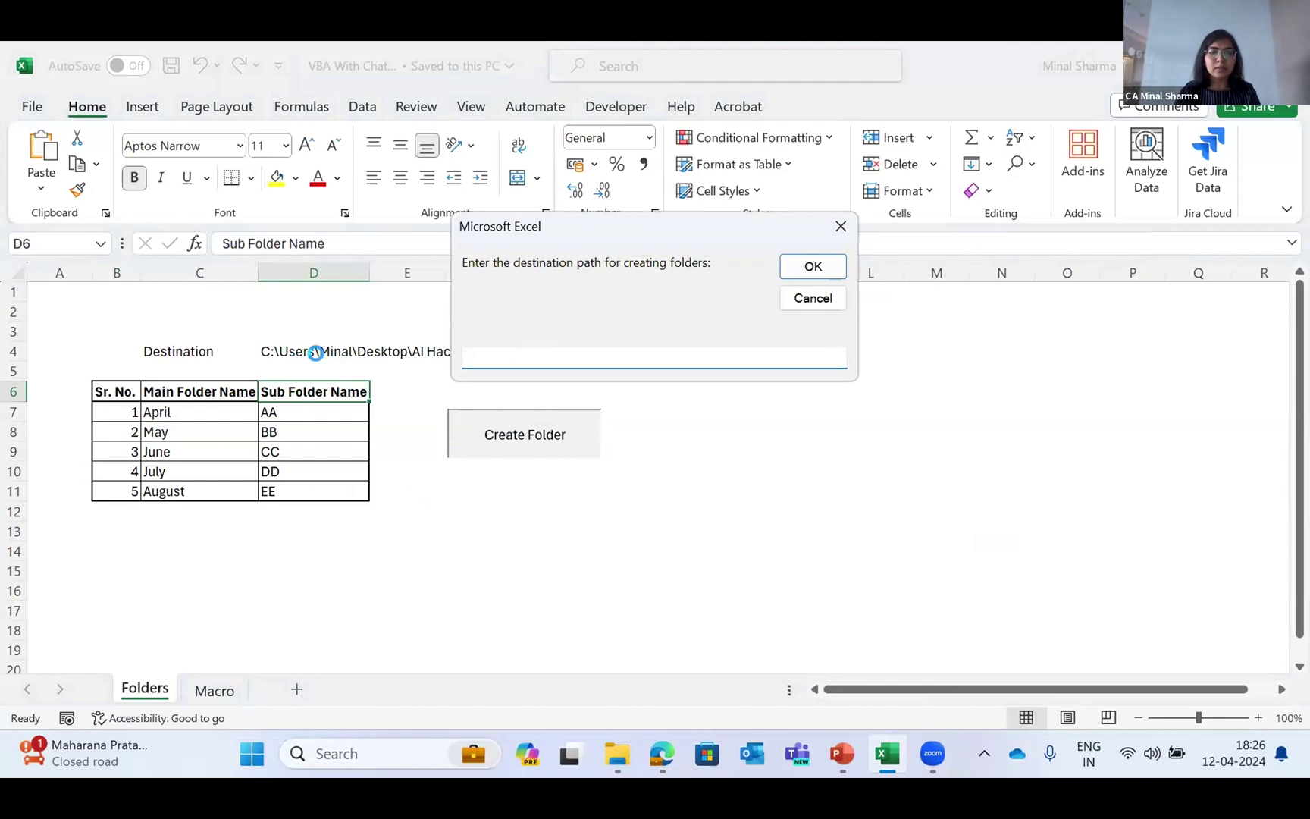
key(alt+Tab)
key(alt+Tab)
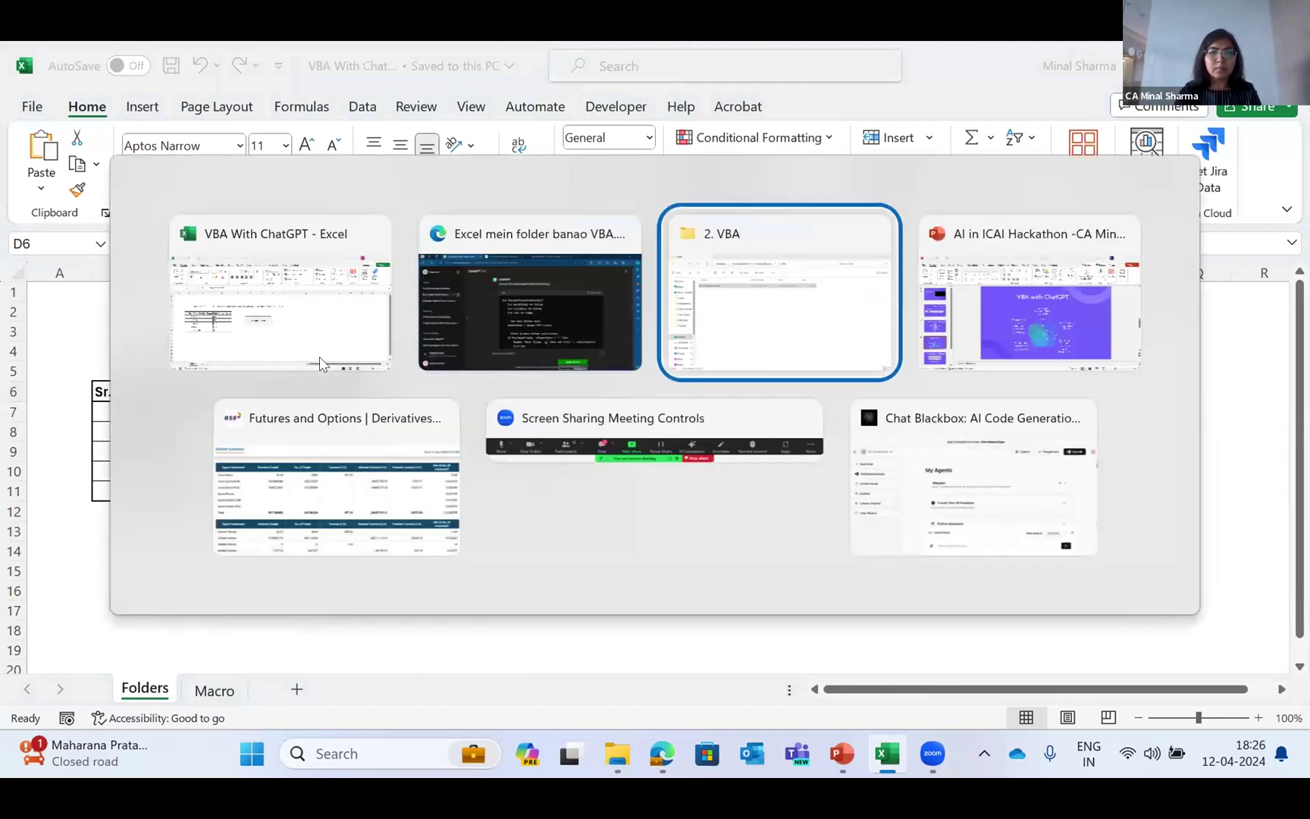
key(alt+d)
key(ctrl+c)
key(alt+Tab)
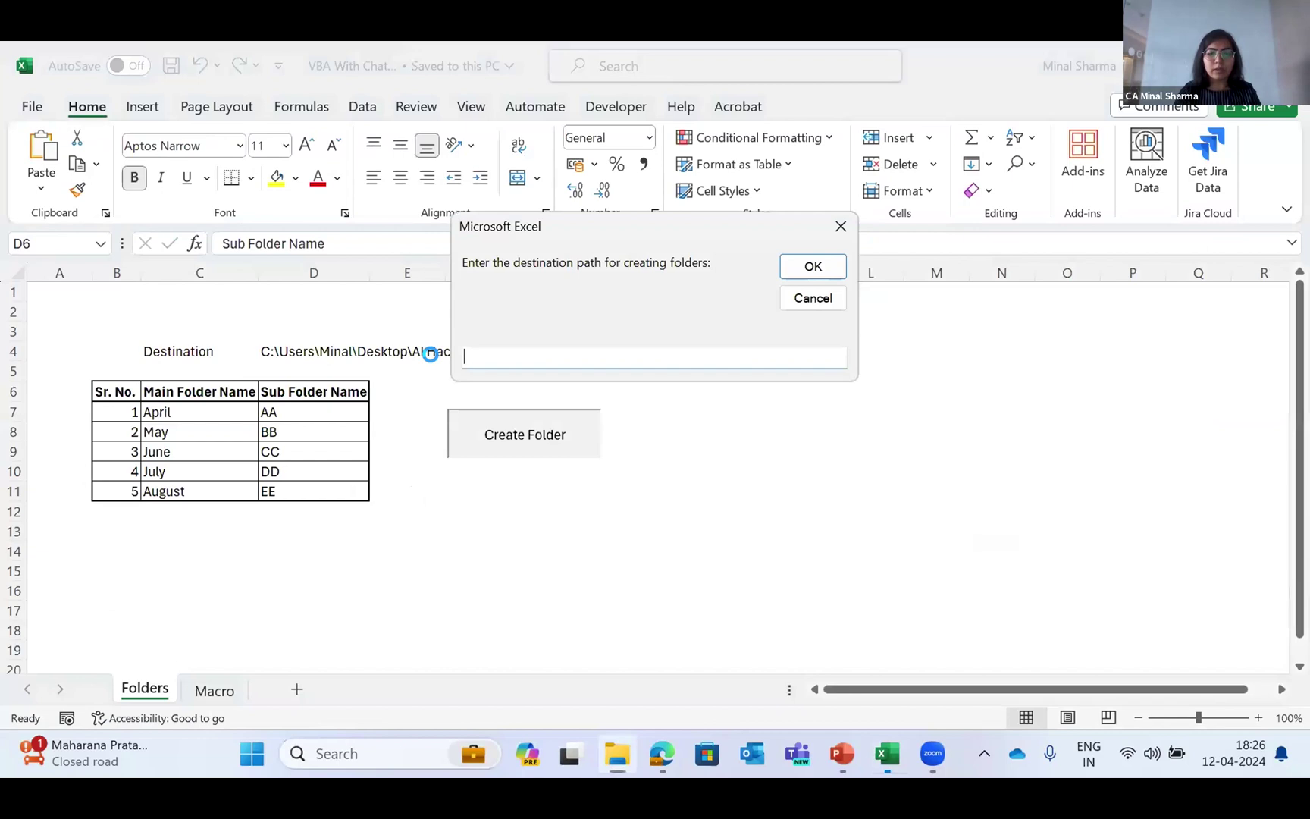
key(ctrl+v)
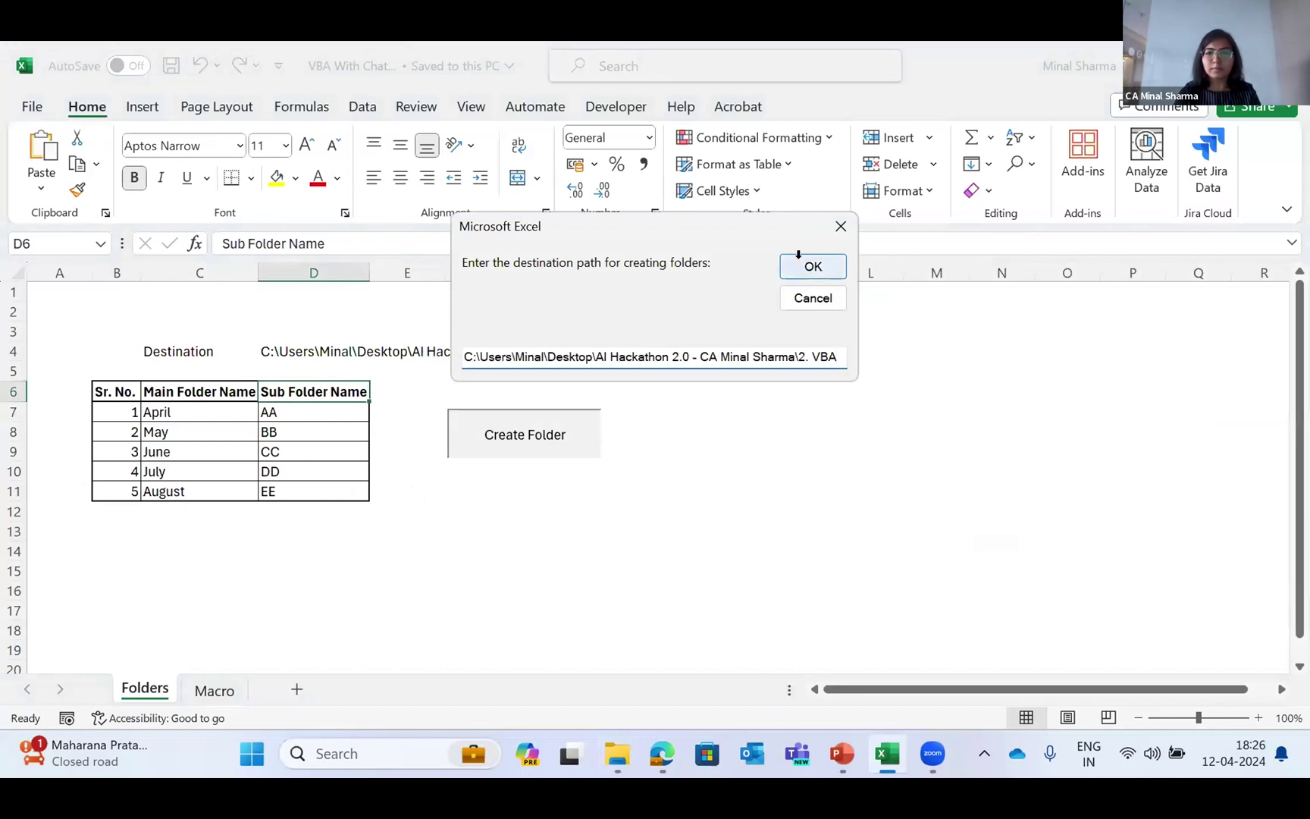
click(804, 268)
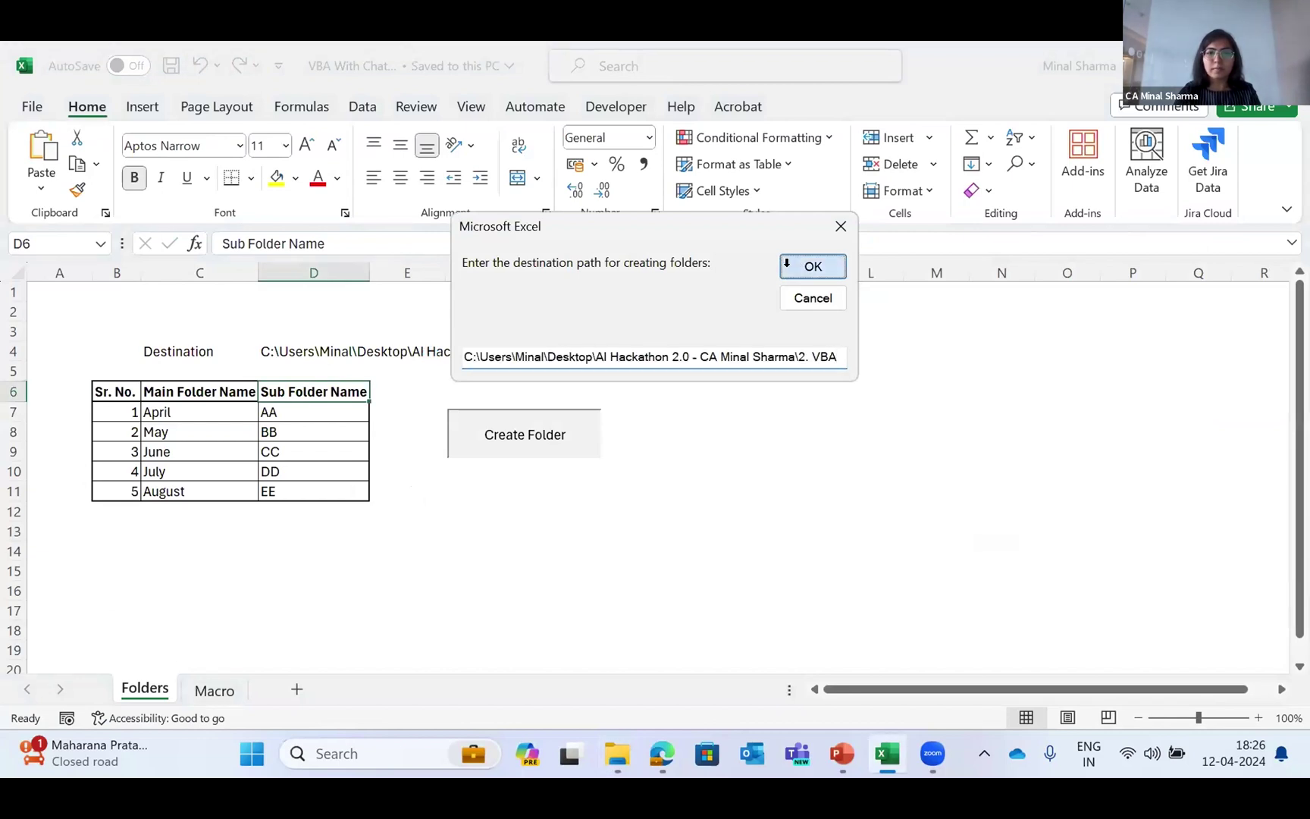
Select B6:D11 as the main folder name range
click(156, 389)
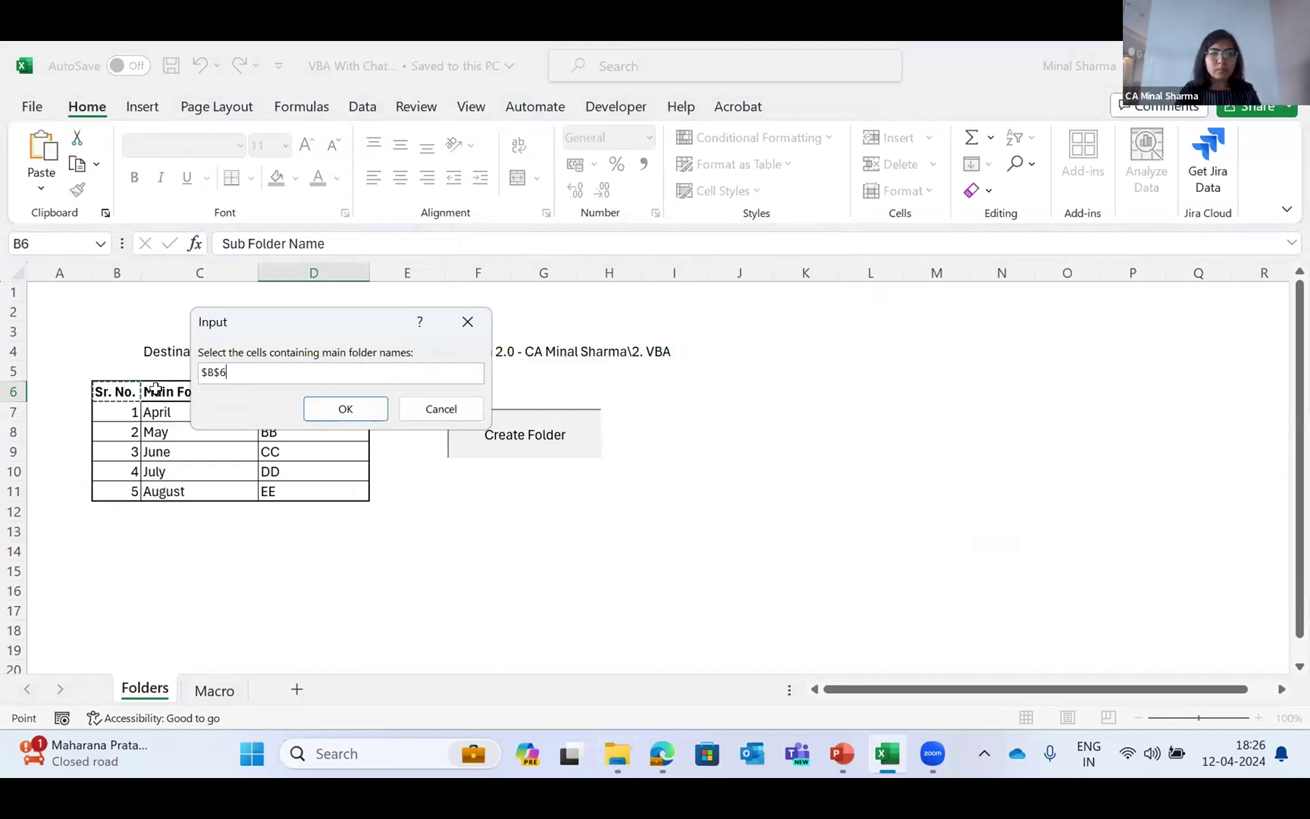
key(ctrl+shift+Down)
key(ctrl+shift+Right)
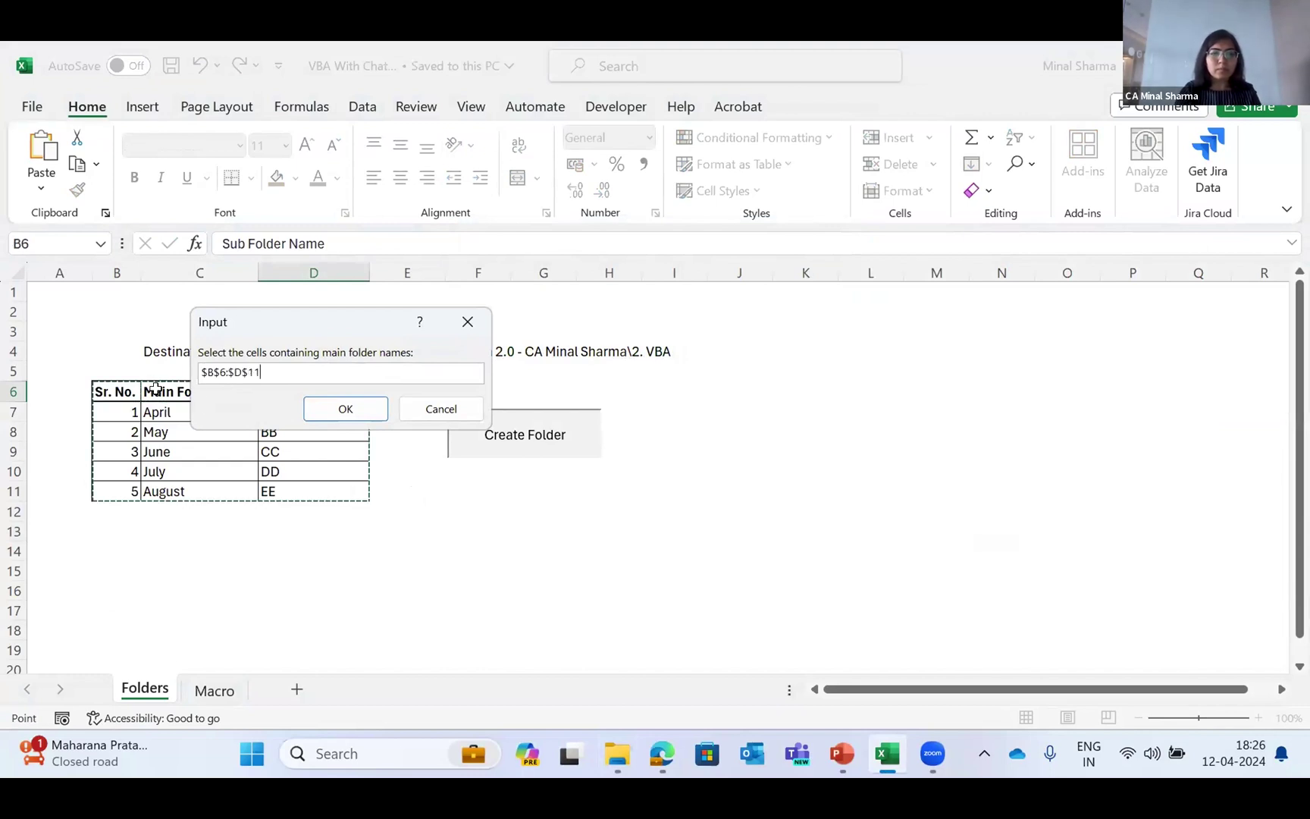
click(310, 402)
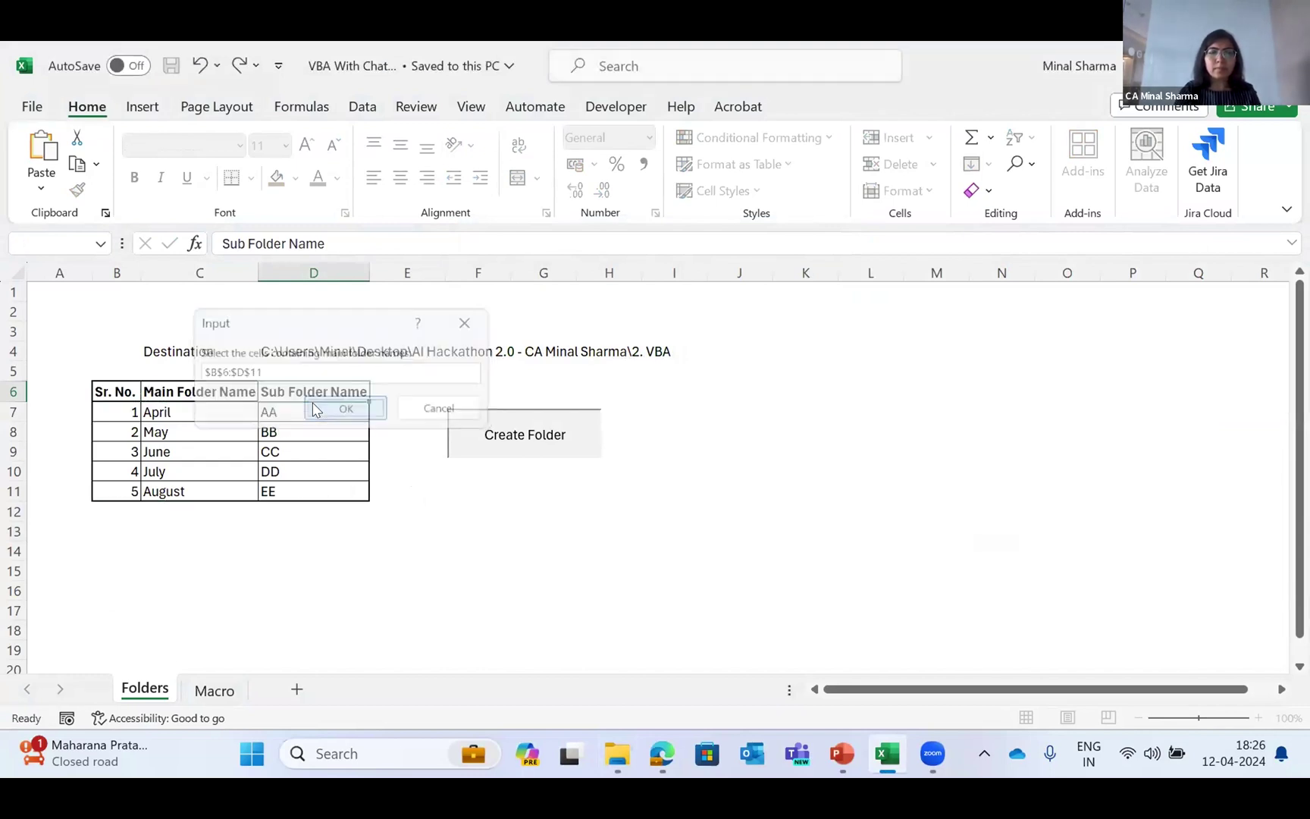
Select D6:D11 as the sub folder range and confirm the folders-created message
click(169, 411)
key(Right)
key(Right)
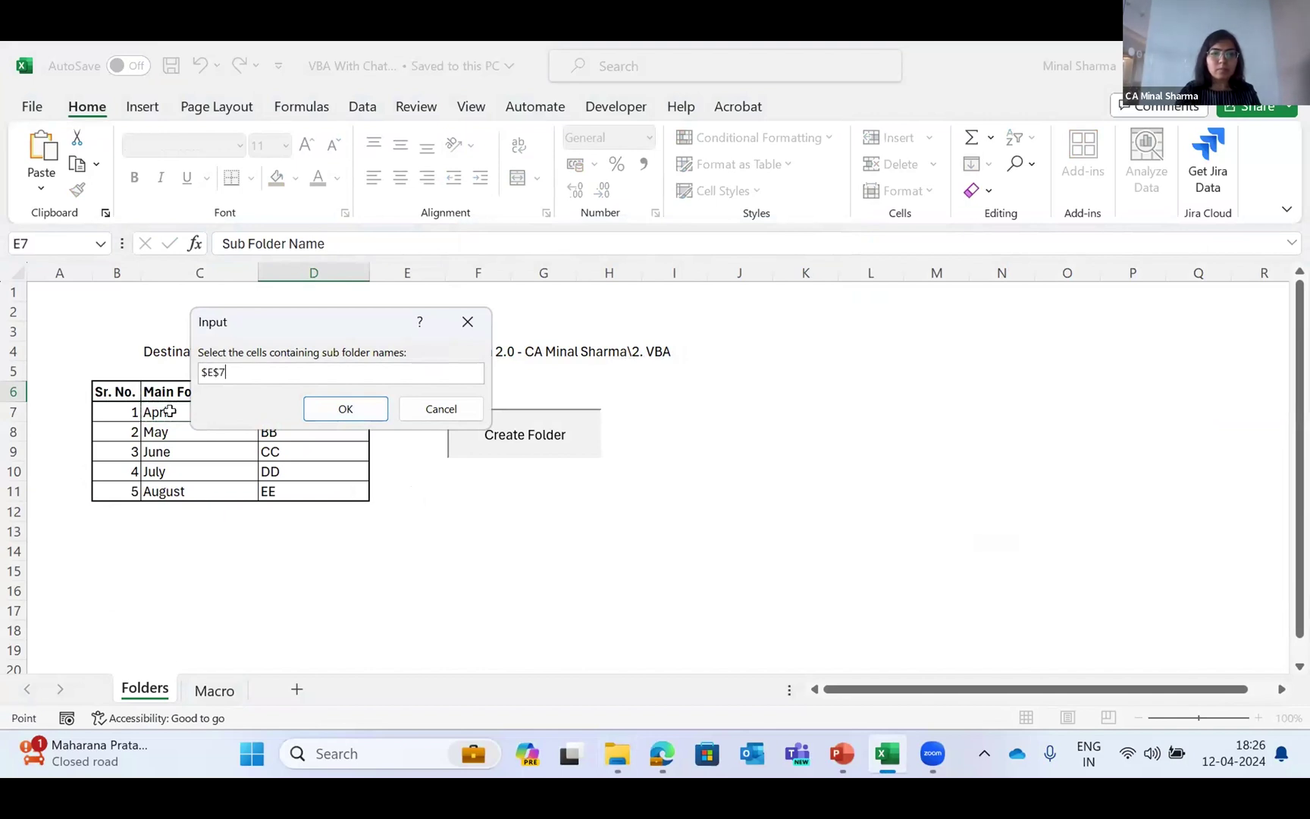
key(ctrl+shift+Down)
key(ctrl+Up)
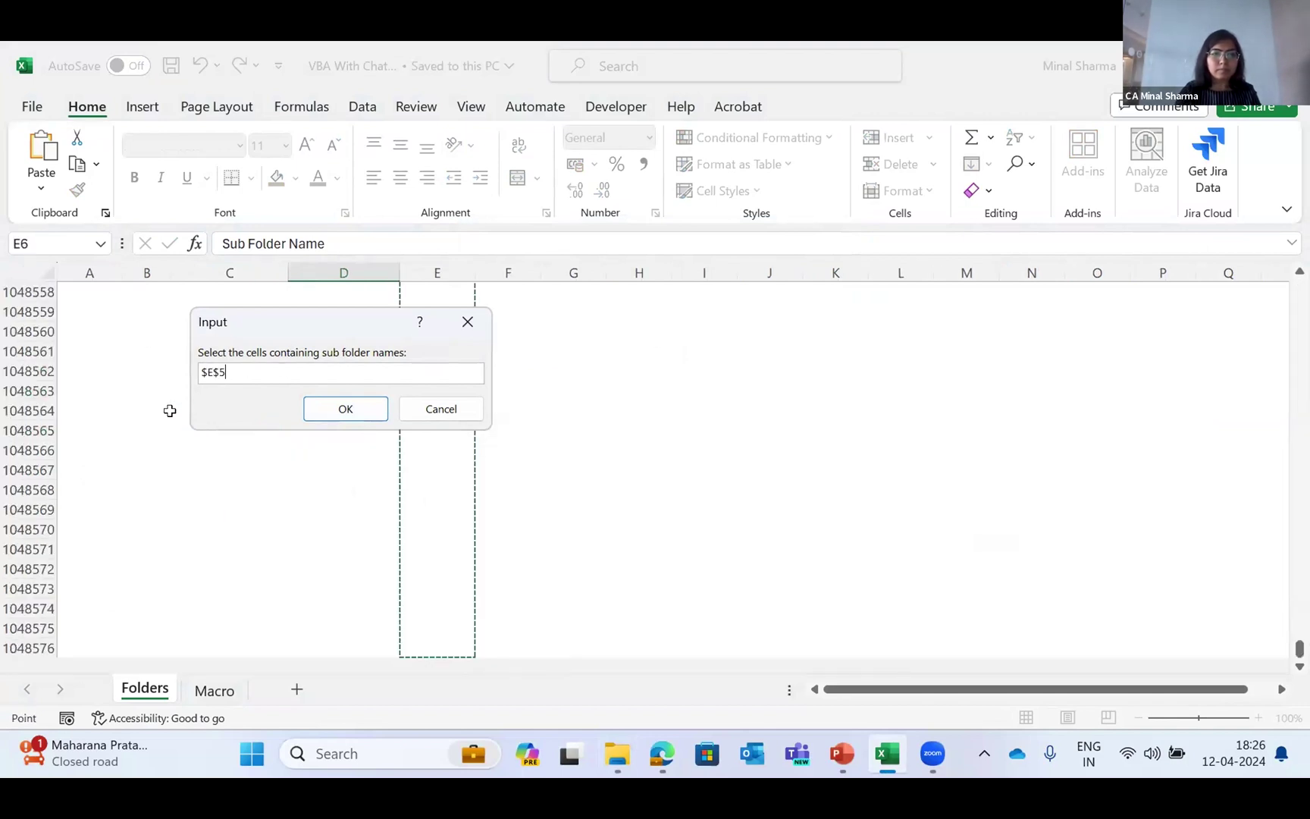
key(Left)
key(Down)
key(Down)
key(Down)
key(Down)
key(Down)
key(ctrl+shift+Down)
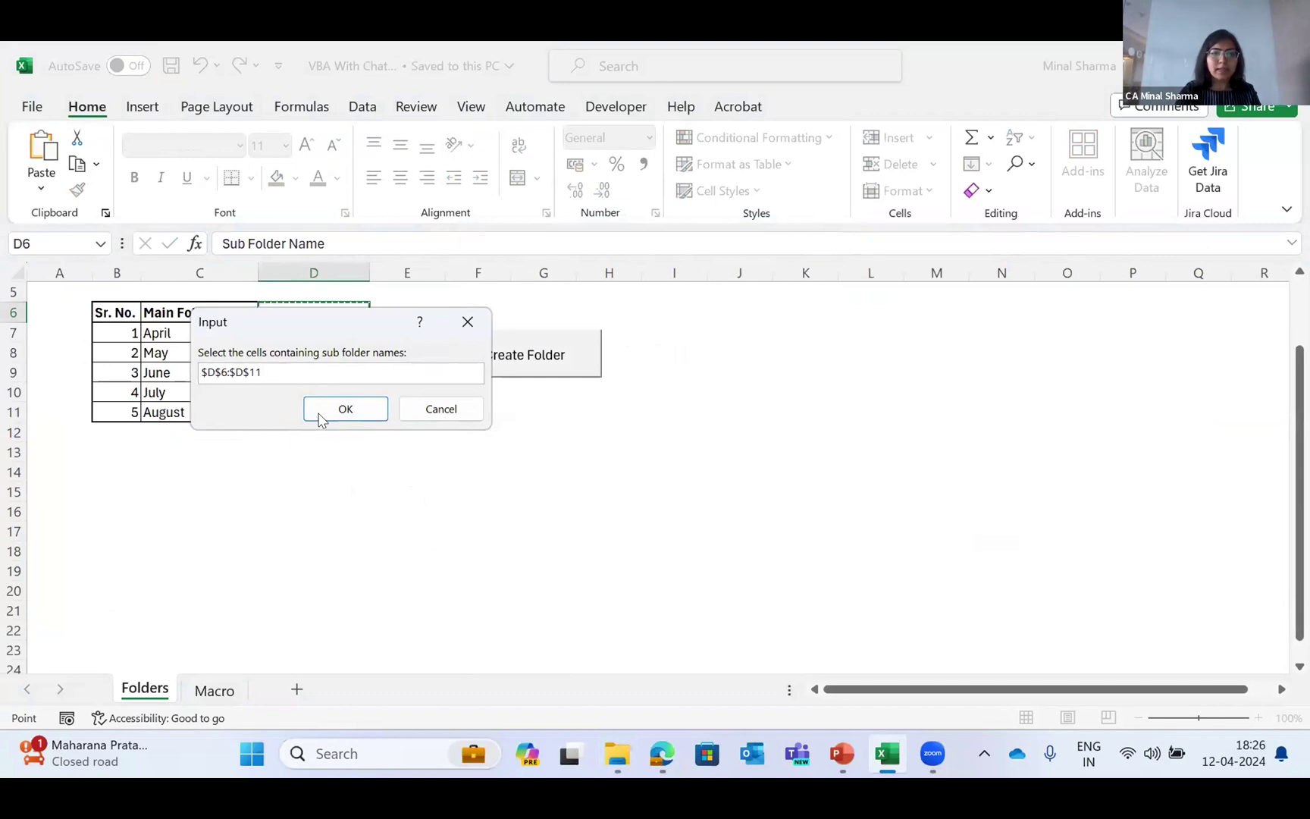
click(318, 413)
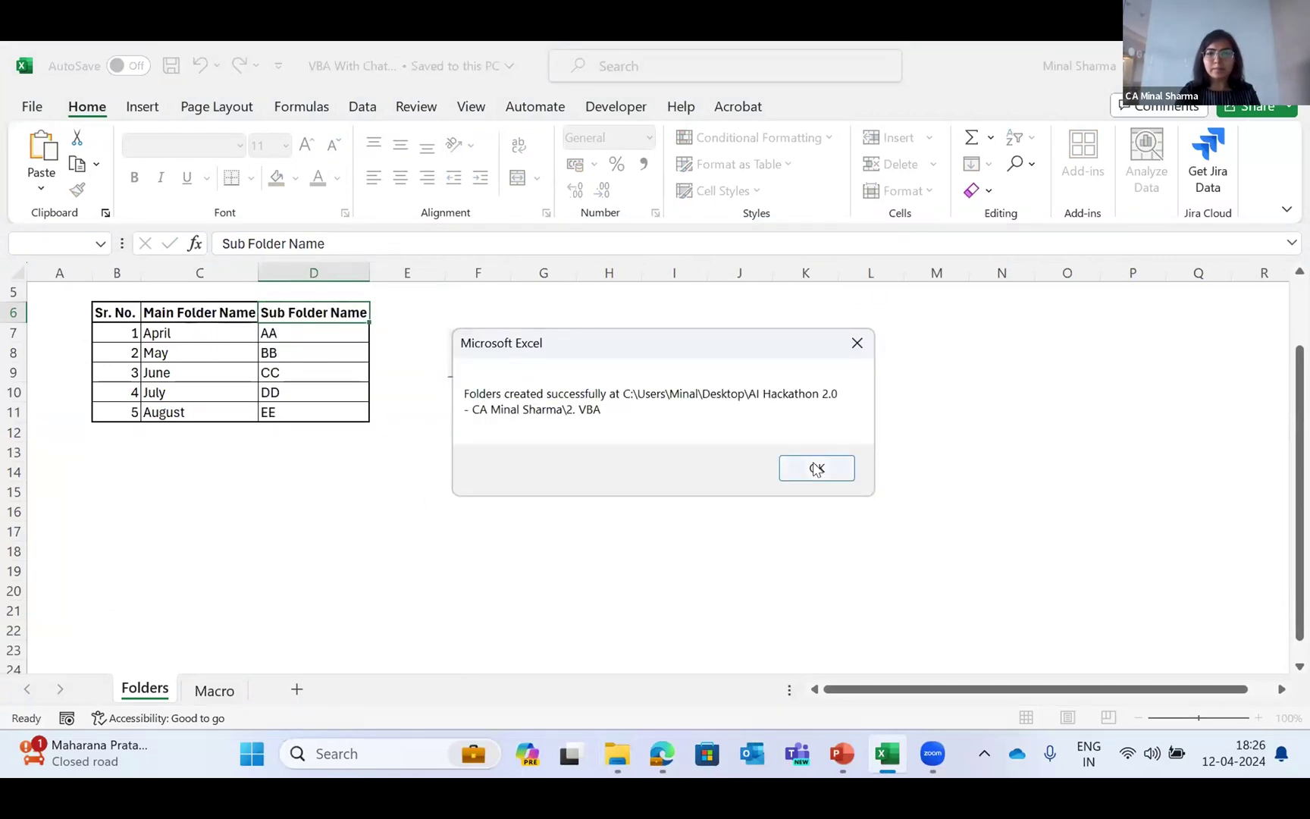
click(816, 468)
Browse the new folders in 2. VBA, go back up to AI Hackathon 2.0, and return to ChatGPT
key(alt+Tab)
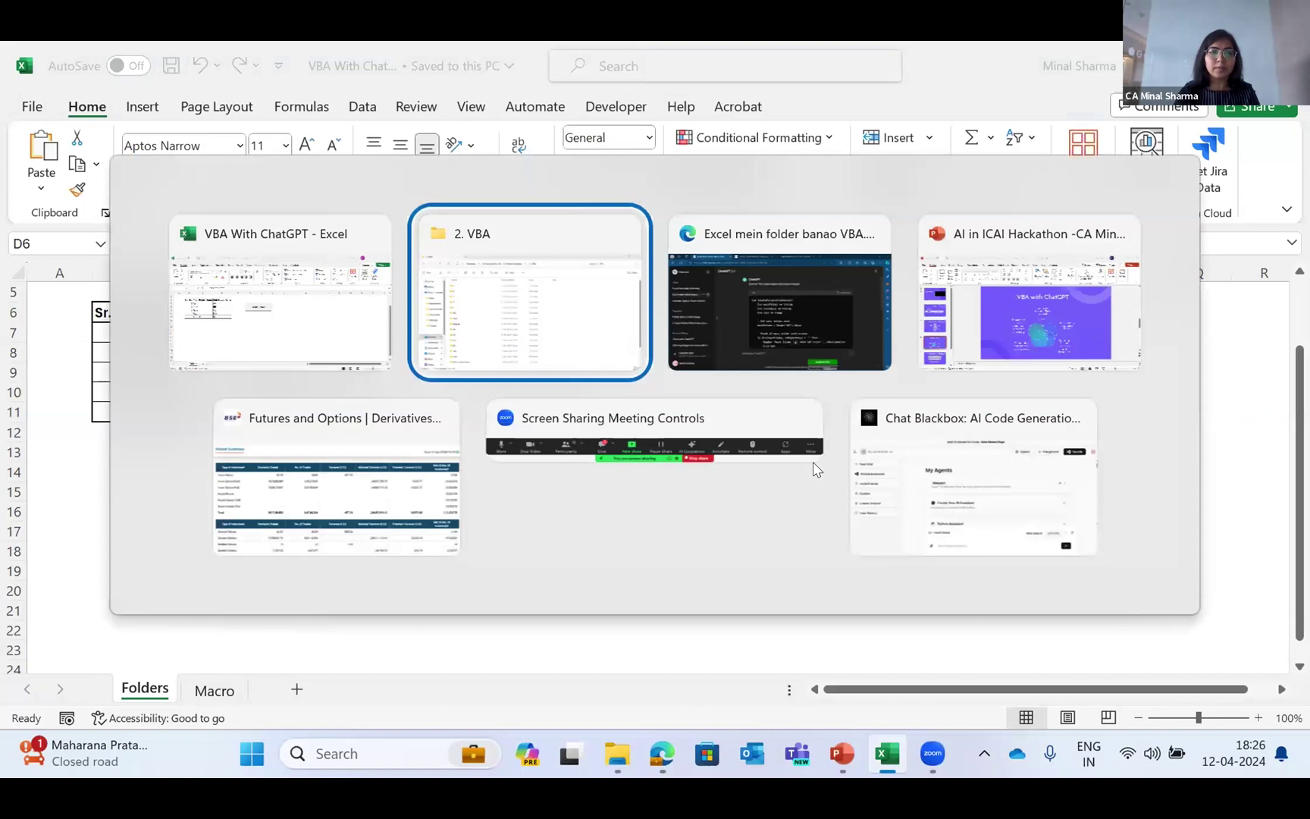
key(Up)
key(Up)
key(Up)
key(Up)
key(Up)
key(Up)
key(Up)
key(Up)
key(Up)
key(Up)
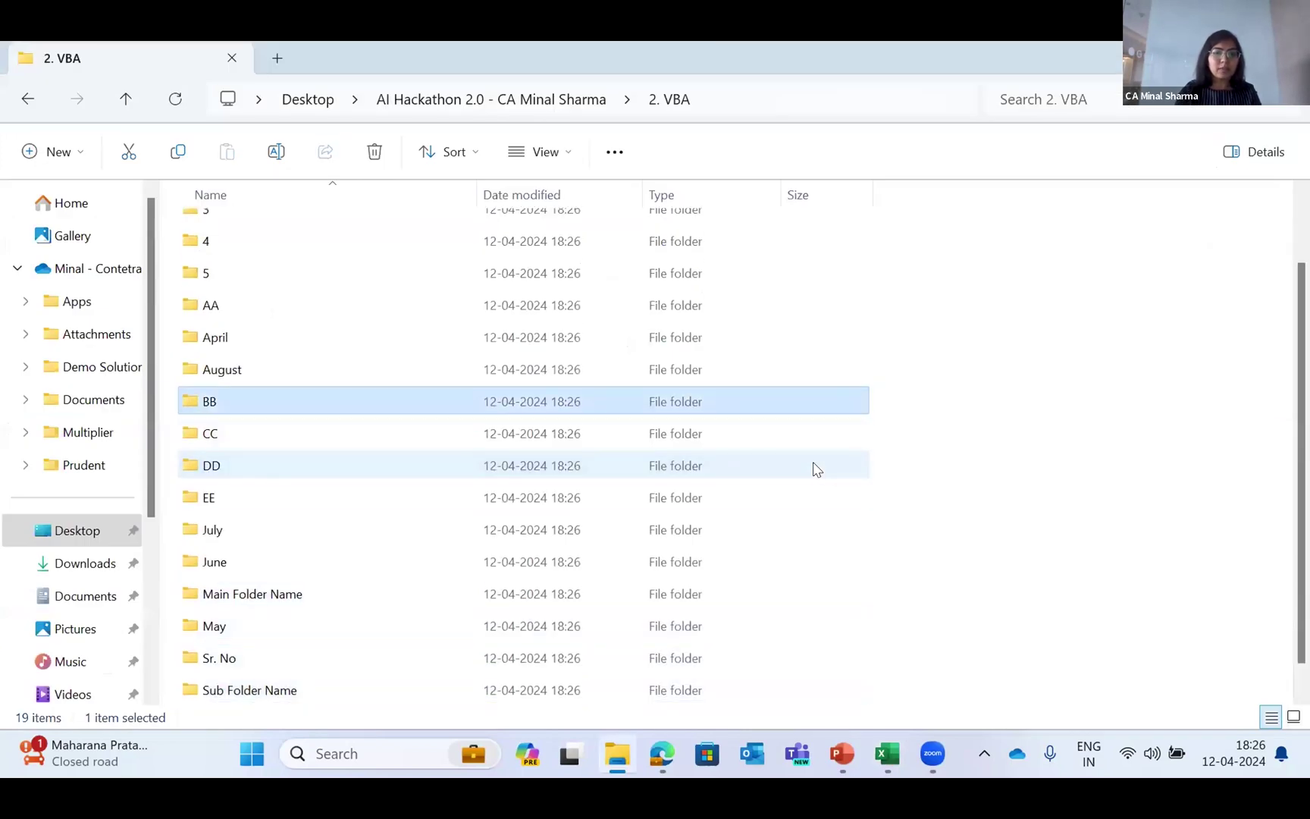
key(Home)
key(Down)
key(Down)
key(Home)
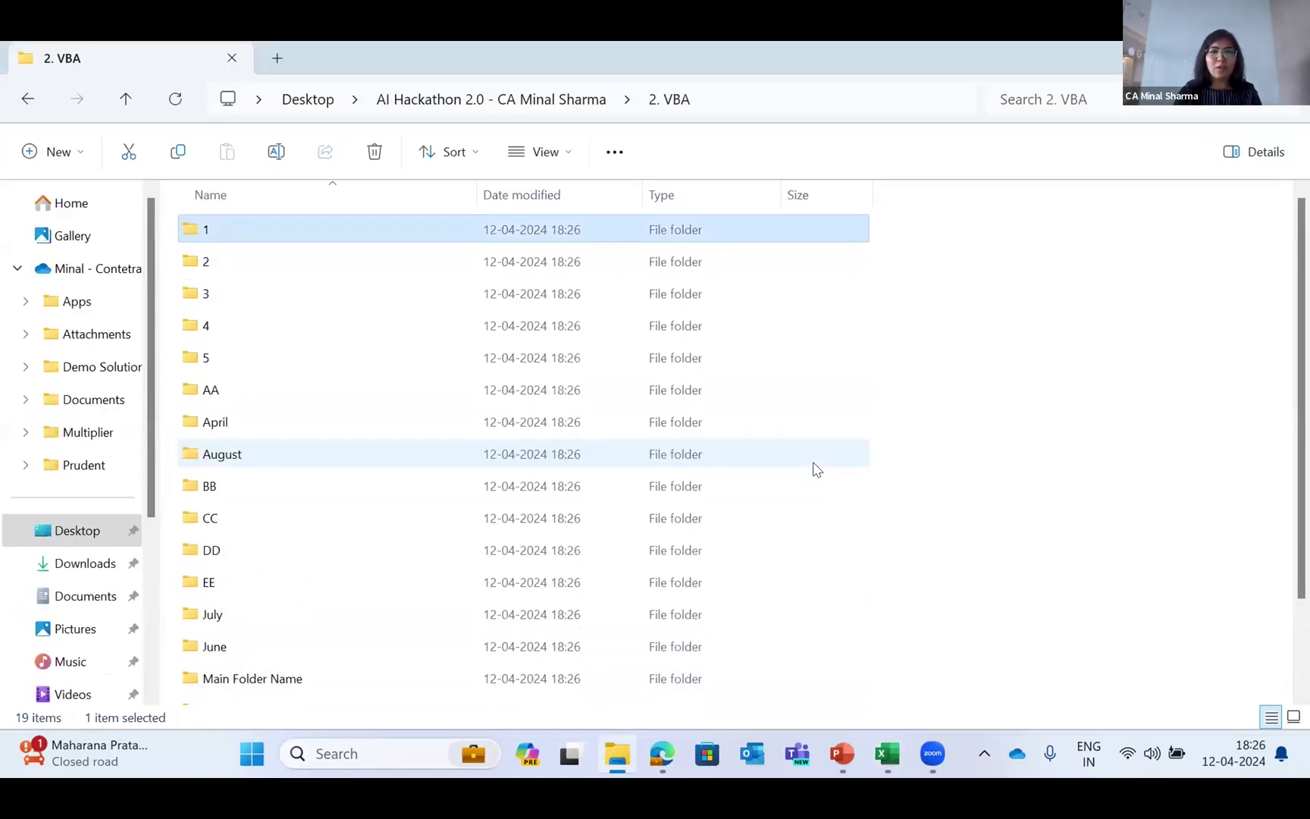
key(BackSpace)
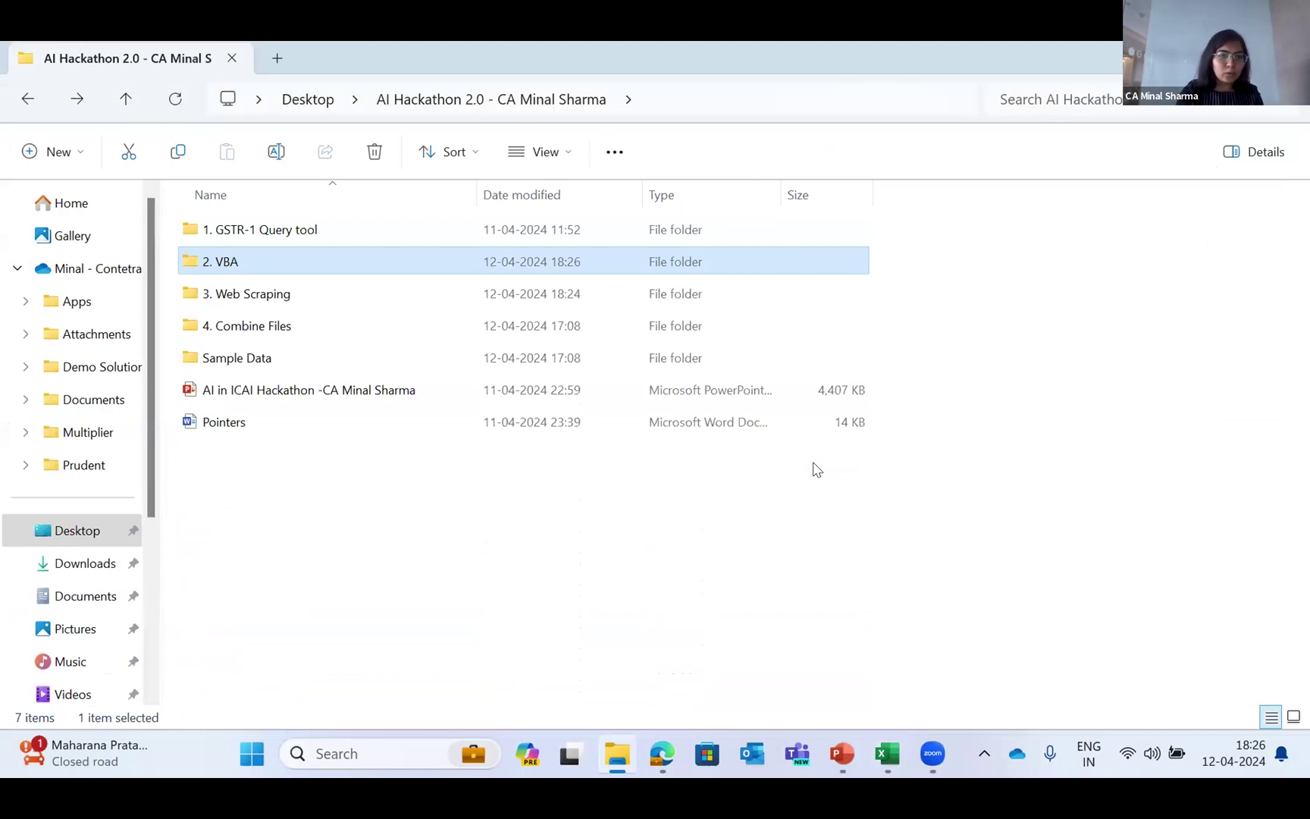
key(alt+Tab)
key(alt+Tab)
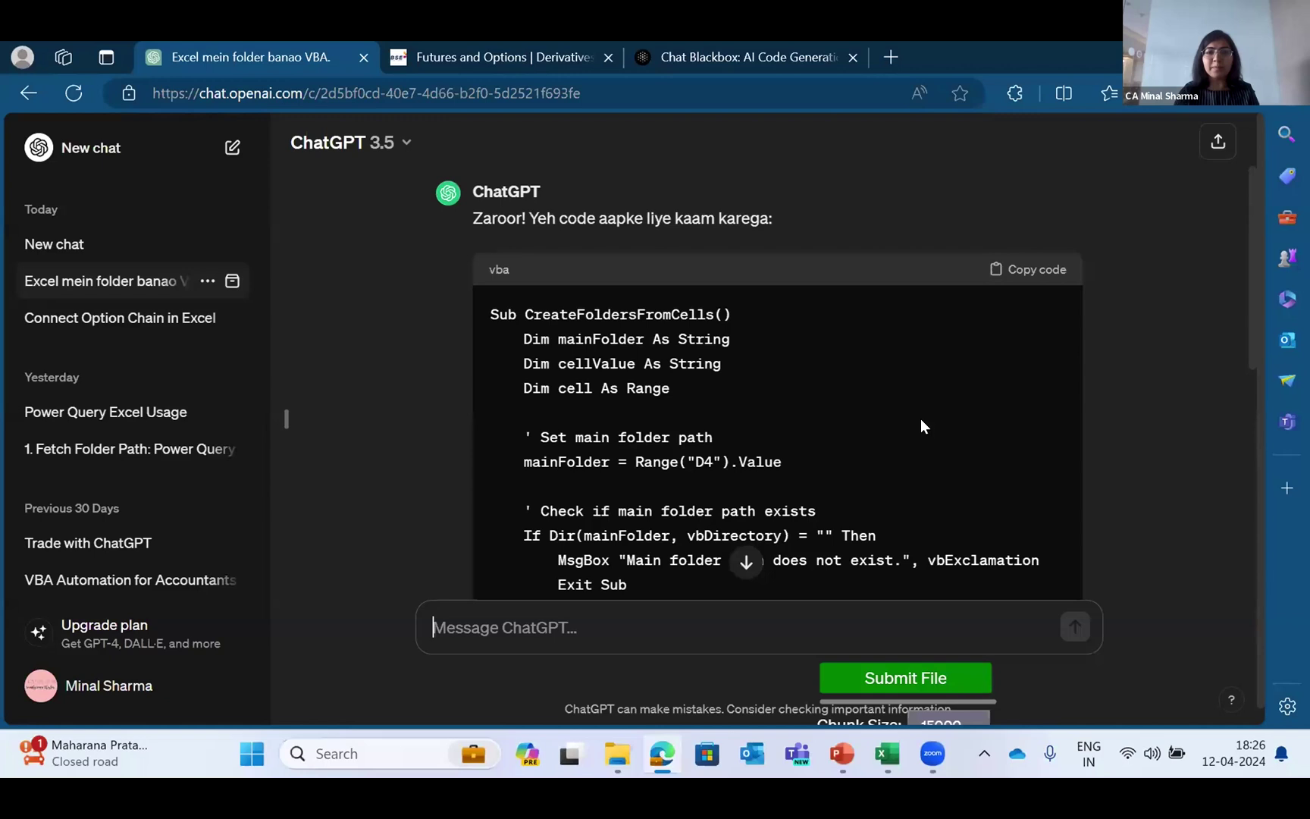
Scroll through the CreateFoldersFromCells code, then switch to the AI Hackathon 2.0 folder window
scroll(920, 418, down, 1)
scroll(920, 418, up, 2)
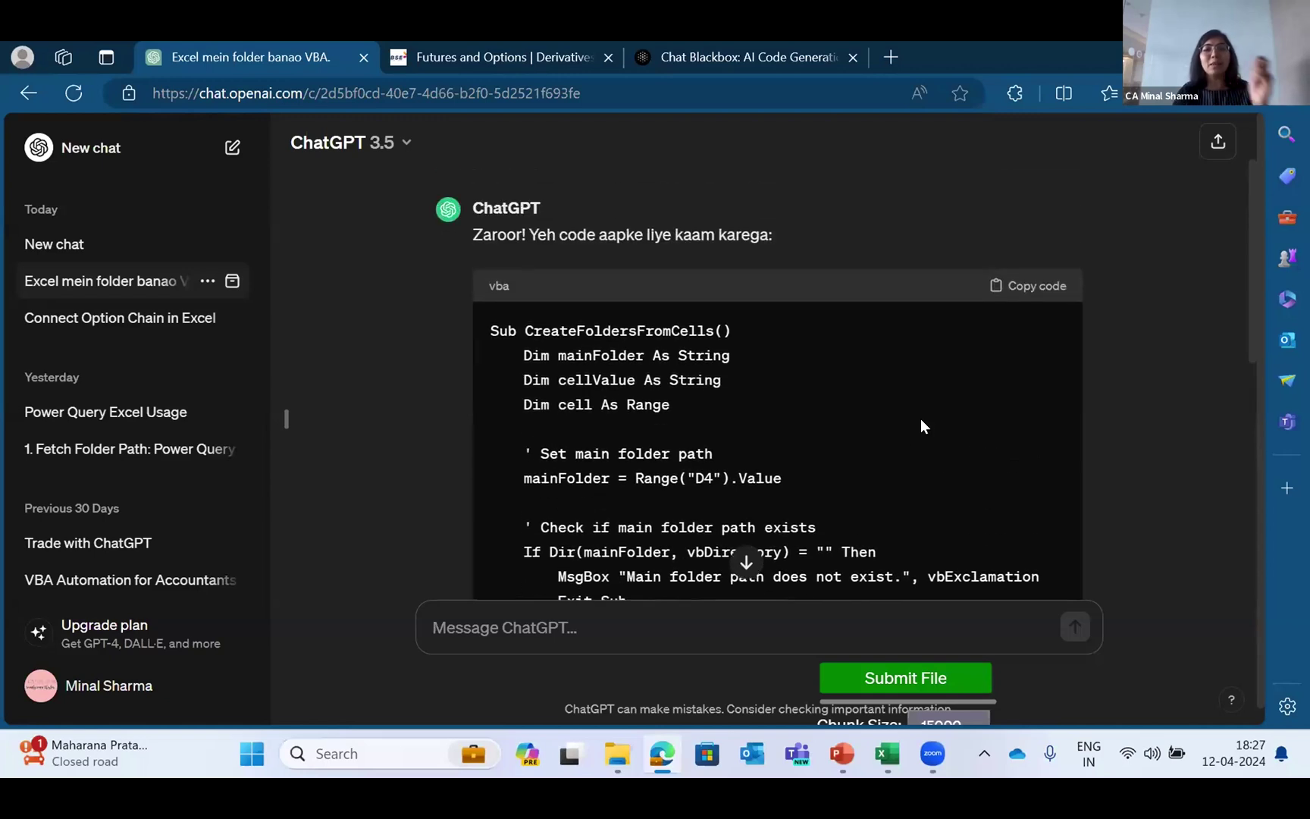
scroll(921, 418, down, 1)
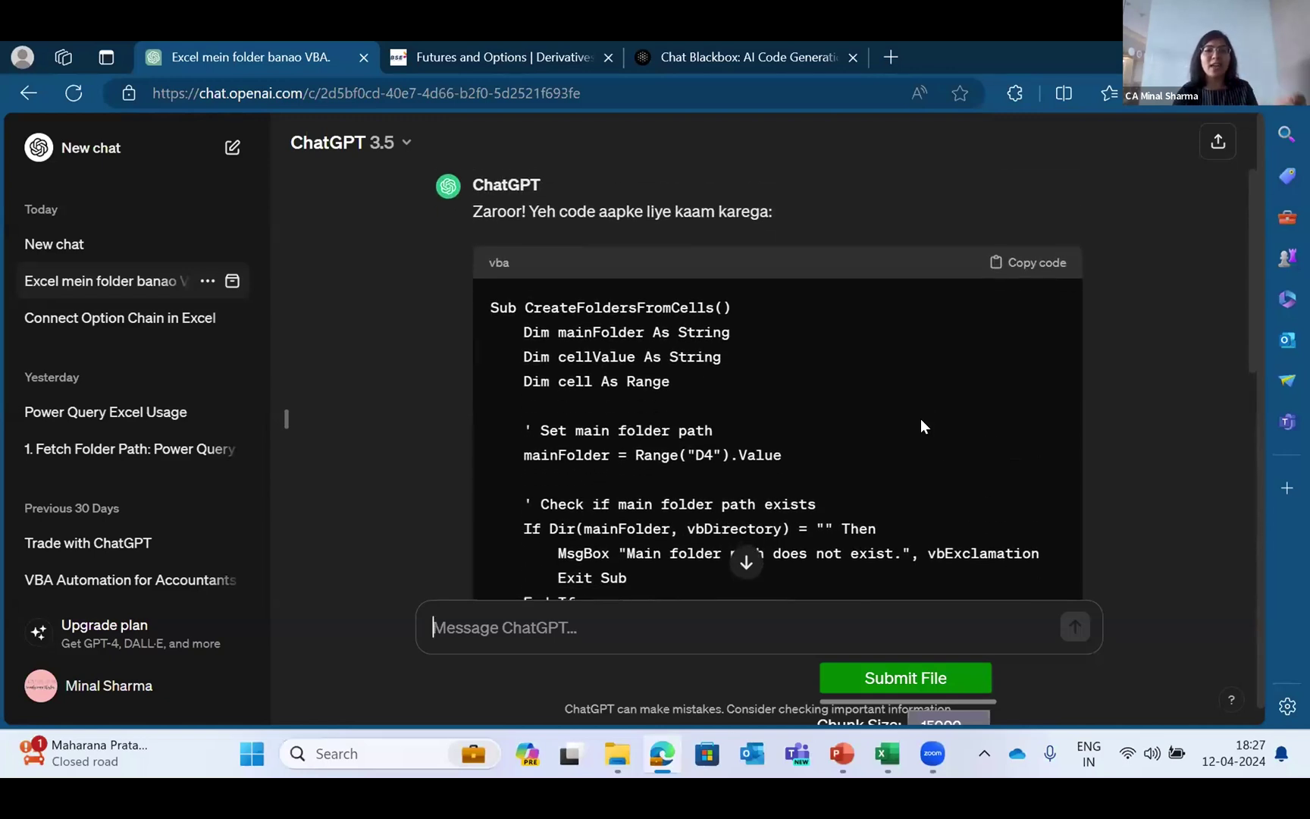
scroll(920, 419, up, 1)
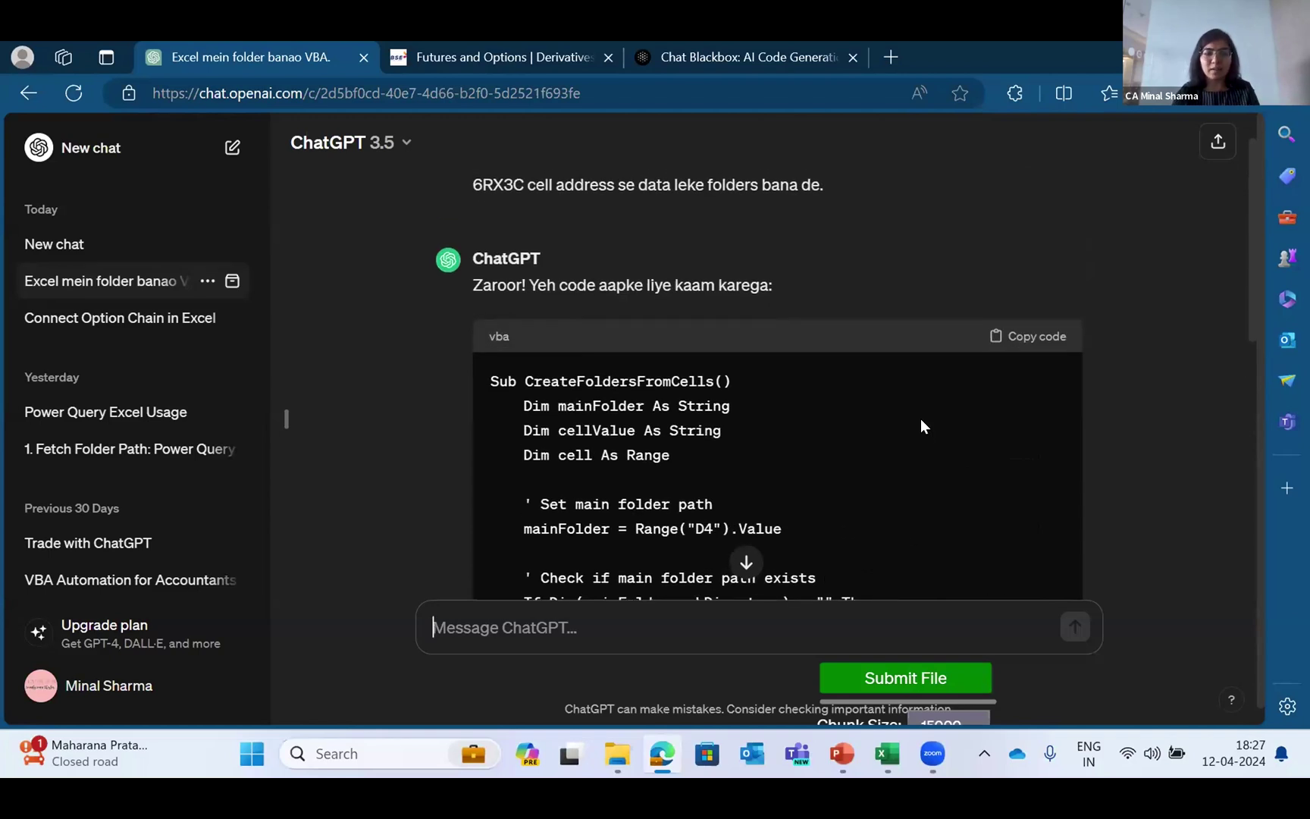
key(alt+Tab)
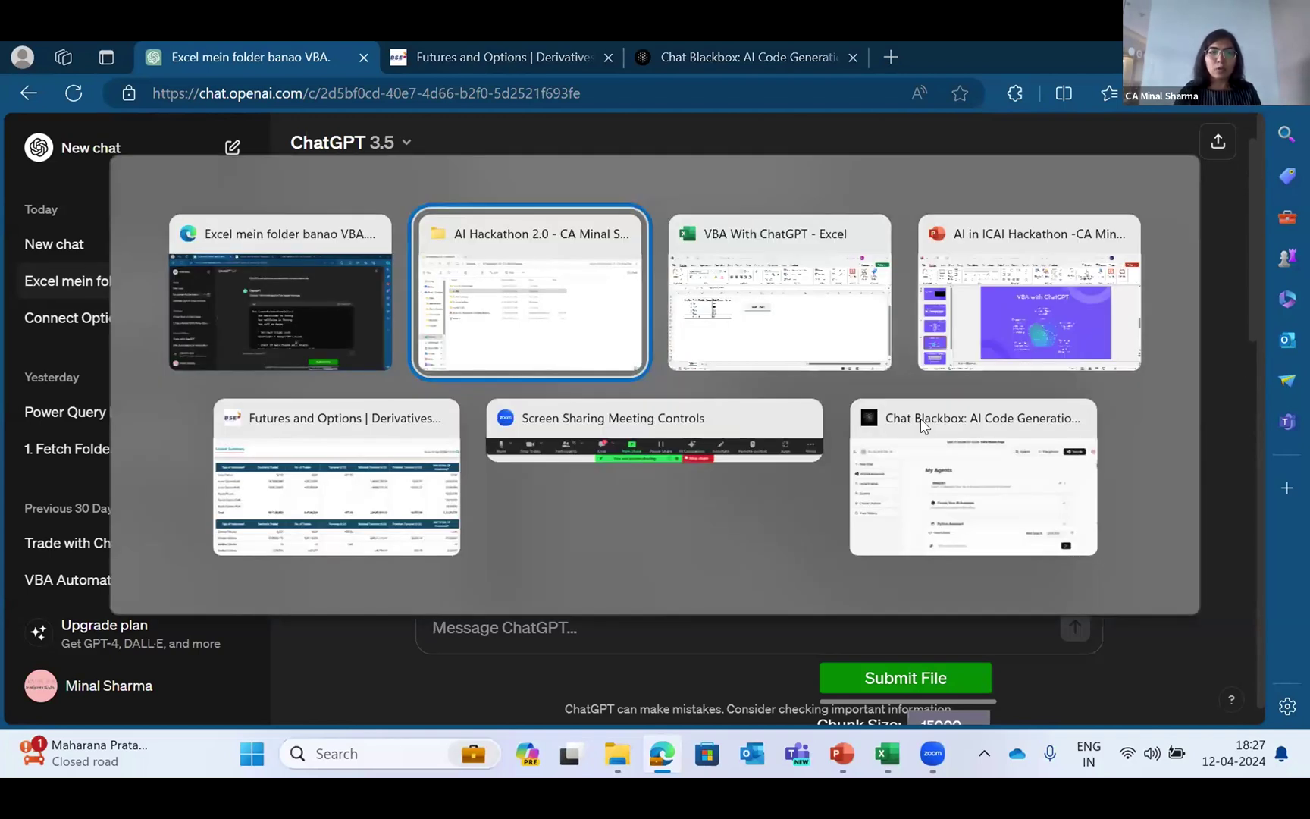
Open Combine Files.xlsm from the 4. Combine Files folder and enable its macros
key(Down)
key(Down)
key(Down)
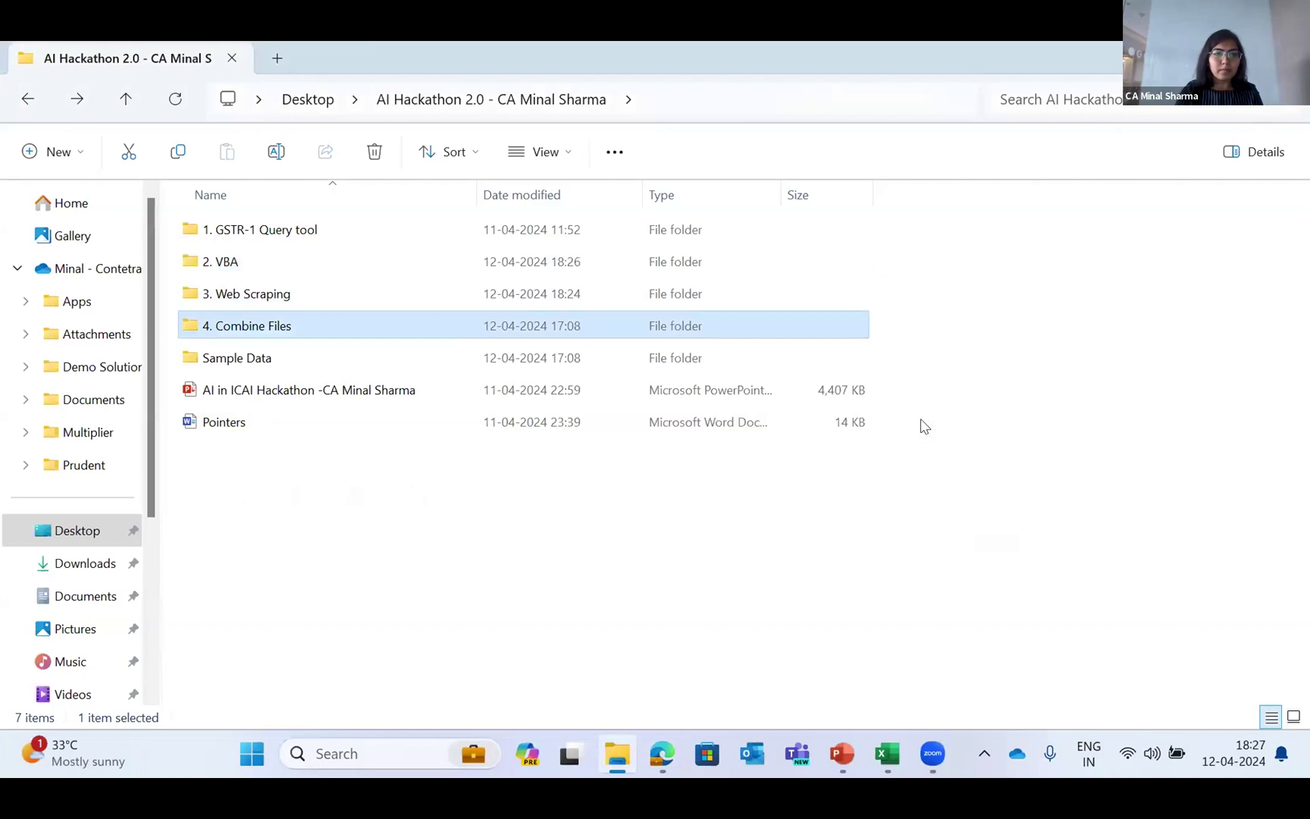
key(Up)
key(Return)
key(Down)
key(alt+Tab)
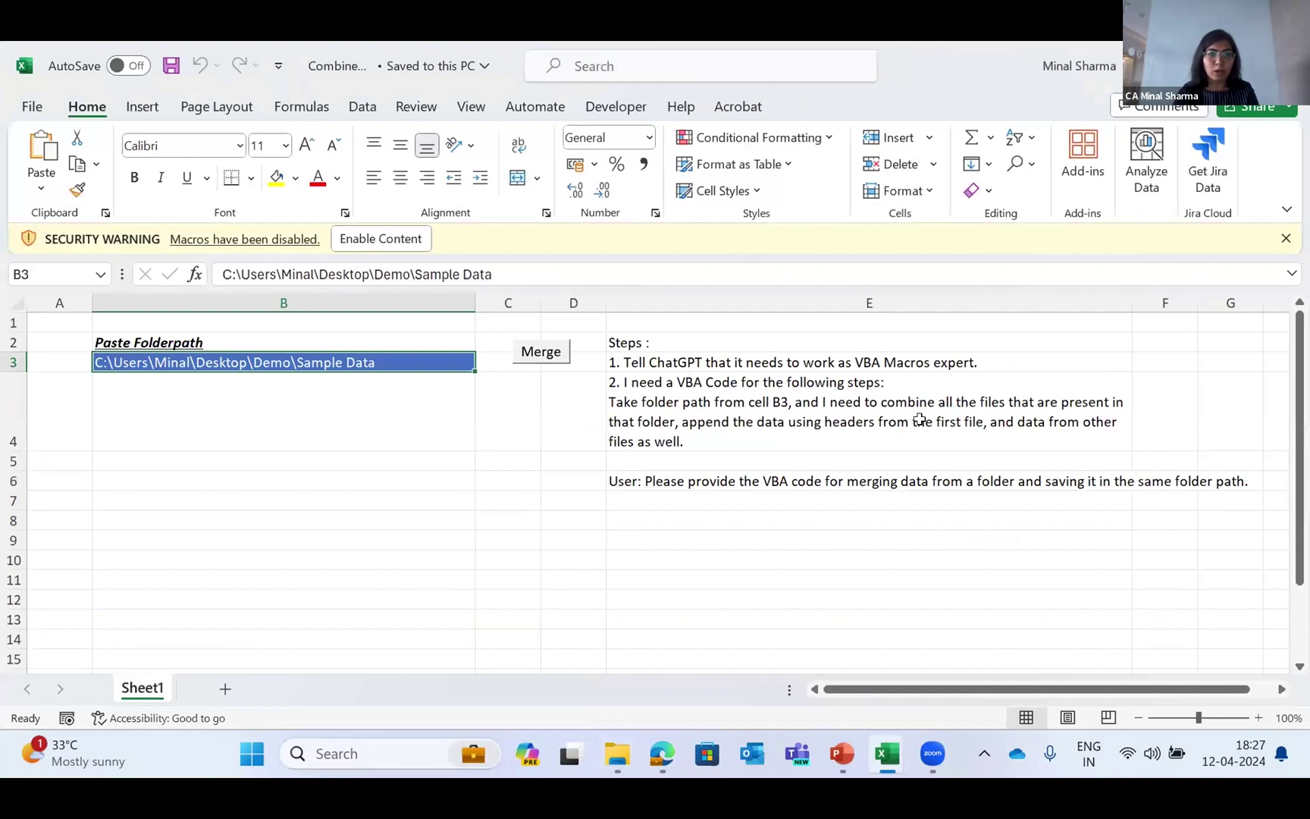
click(385, 240)
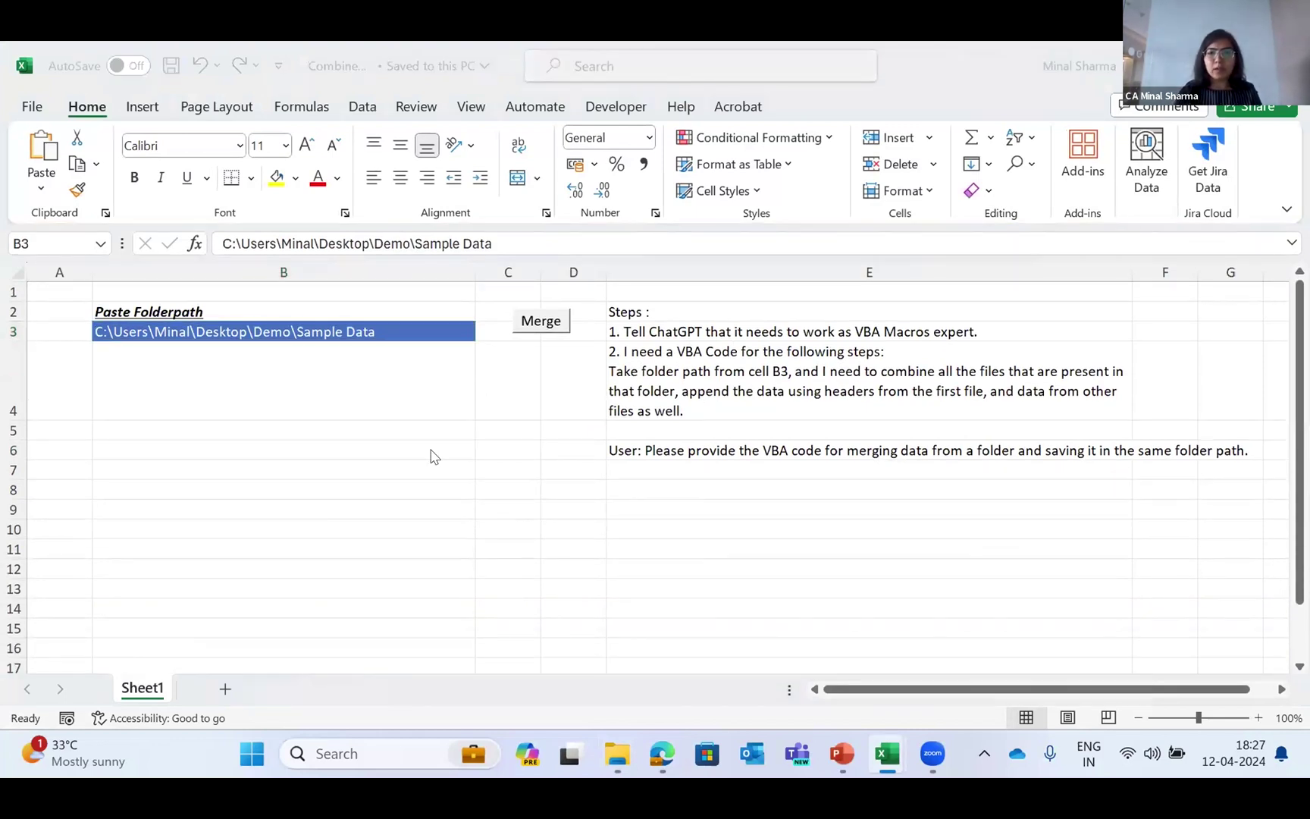
Copy the Sample Data folder's path and paste it into cell B3
key(alt+Tab)
key(alt+Tab)
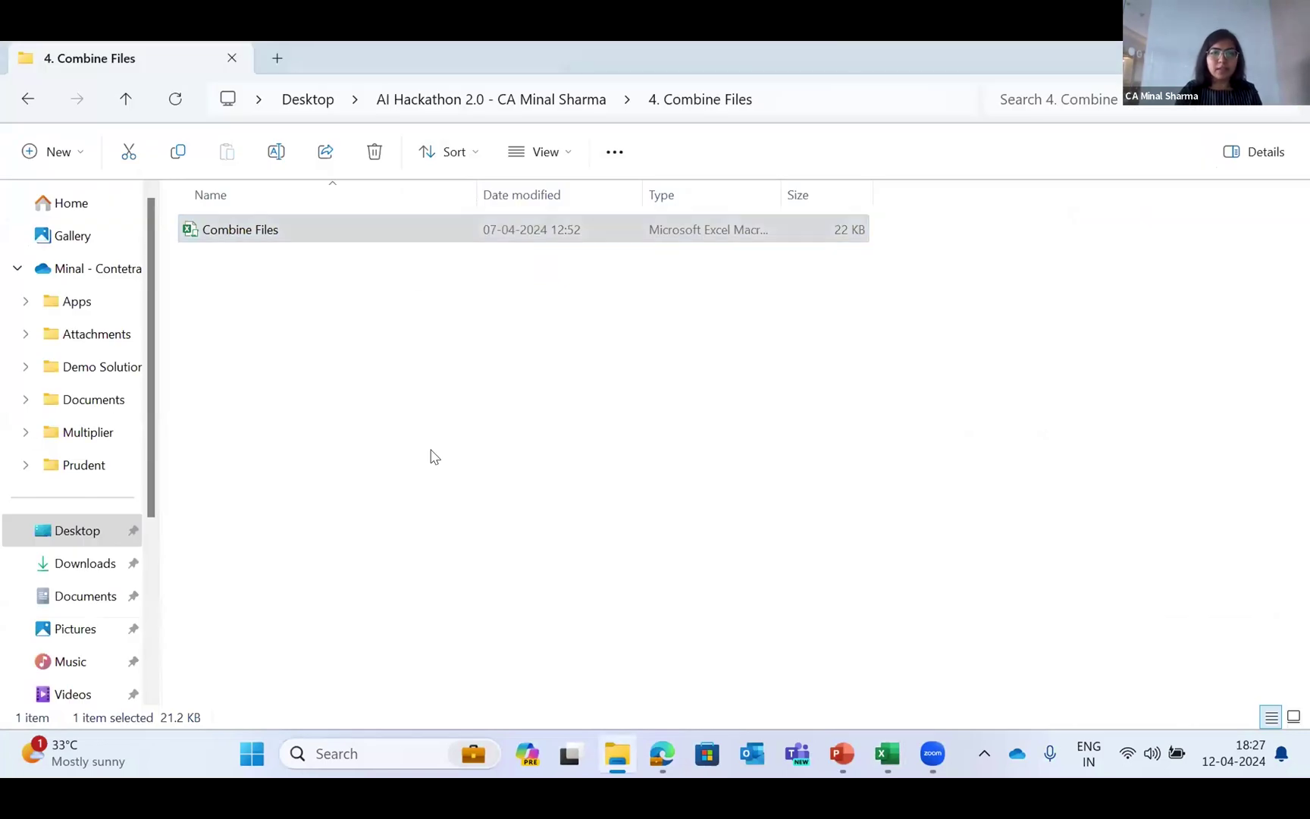
key(alt+Tab)
key(alt+Tab)
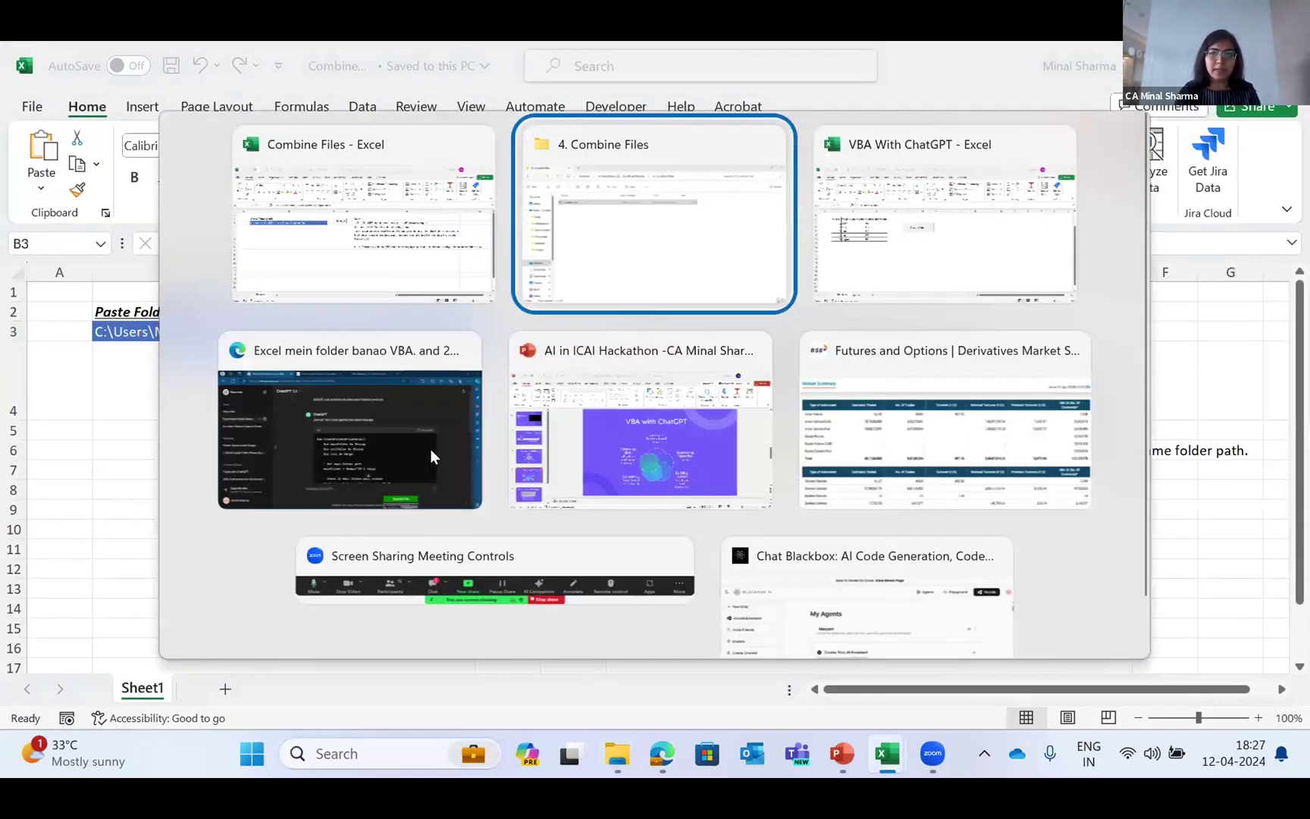
key(alt+Tab)
key(alt+Tab)
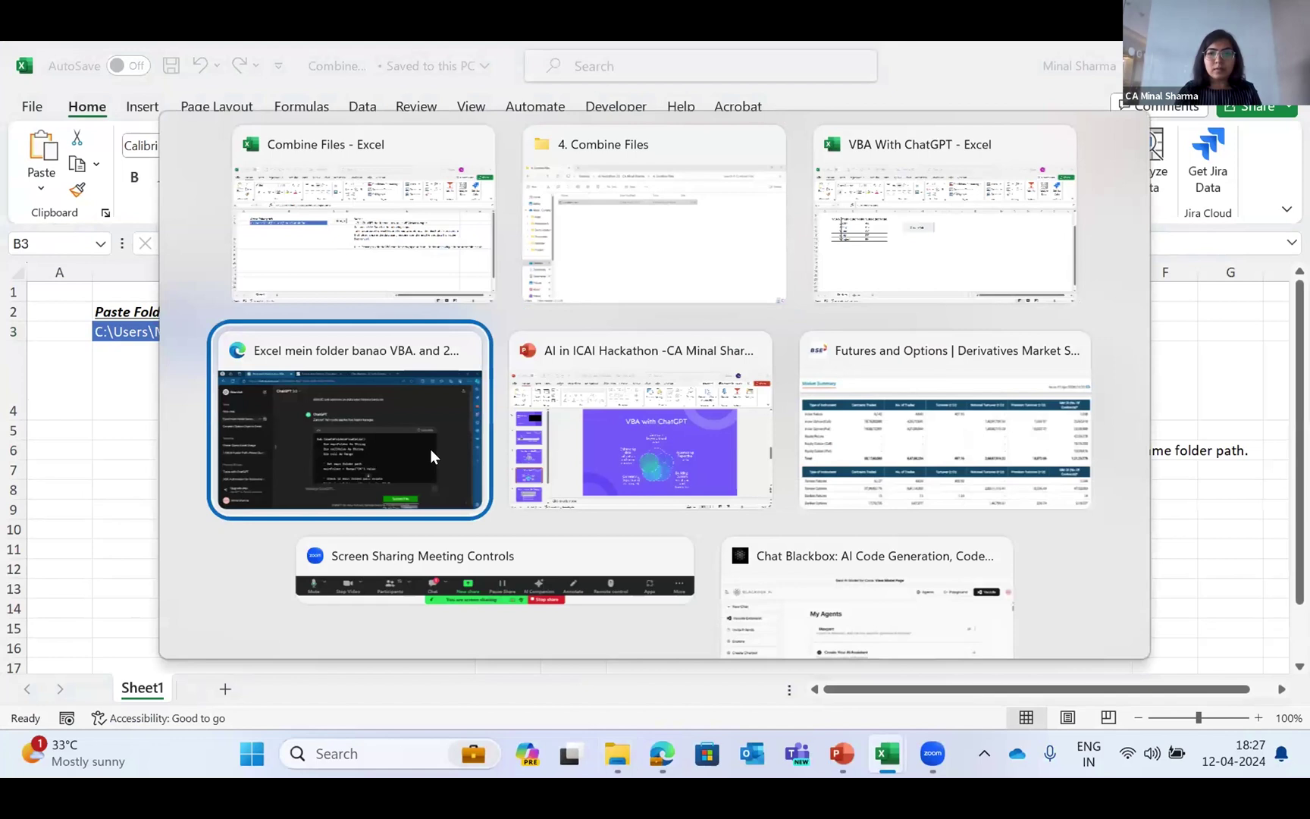
key(alt+shift+Tab)
key(alt+shift+Tab)
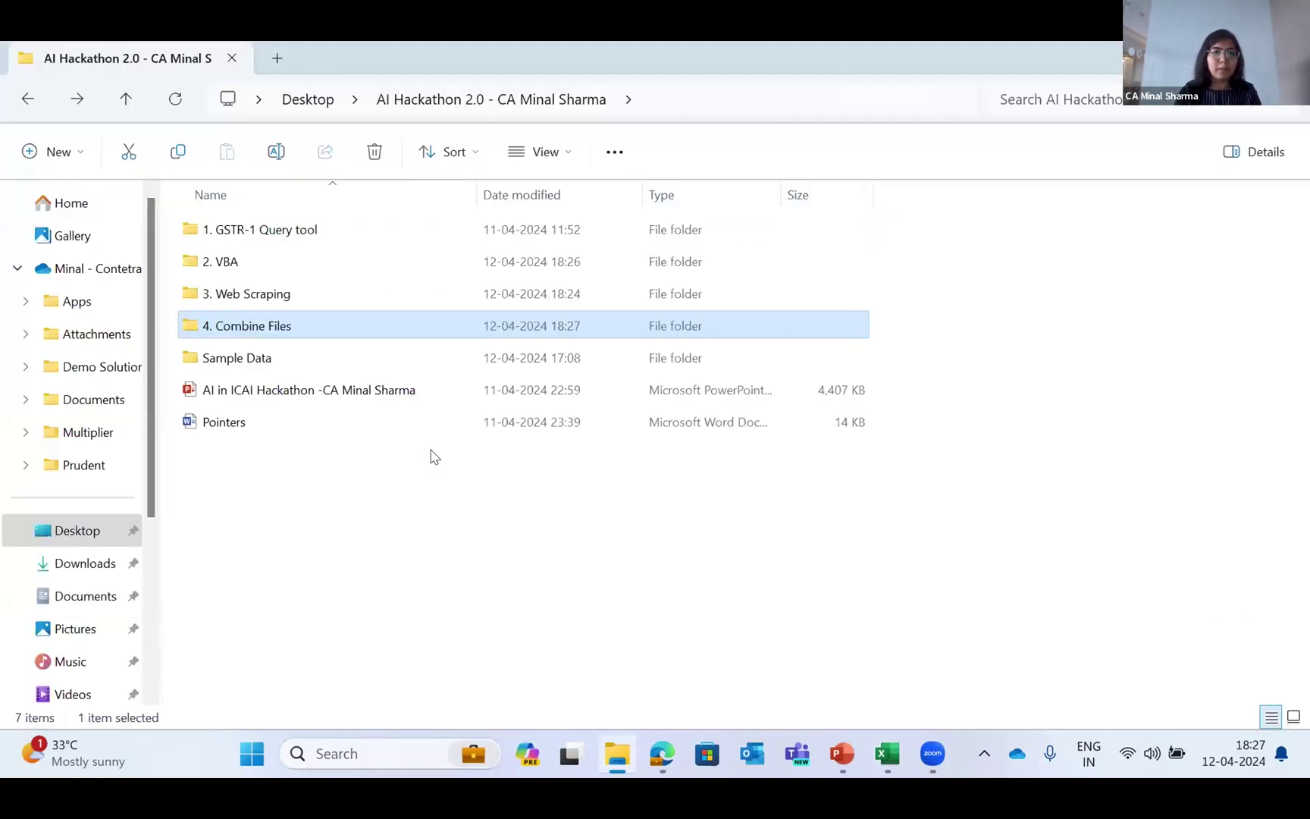
key(Down)
key(Return)
key(alt+d)
key(ctrl+c)
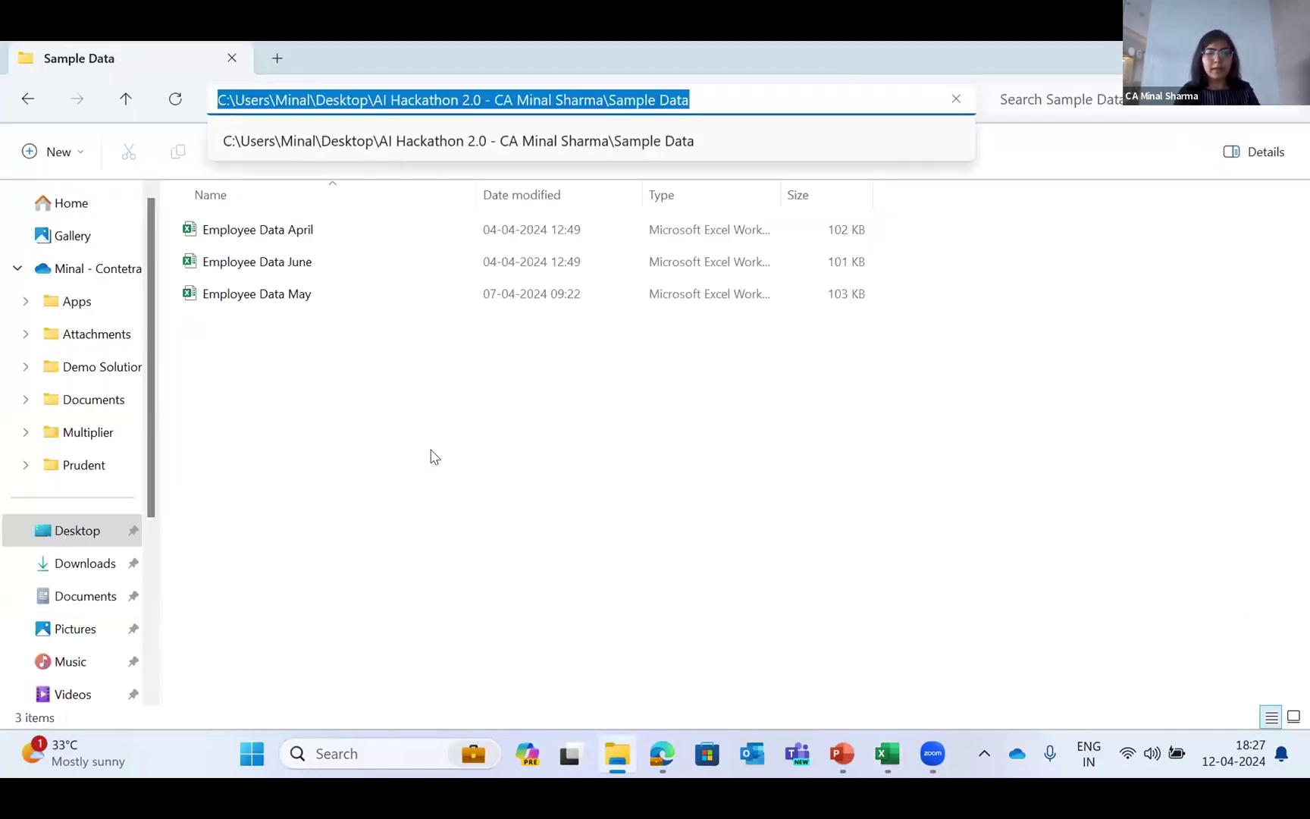
key(alt+Tab)
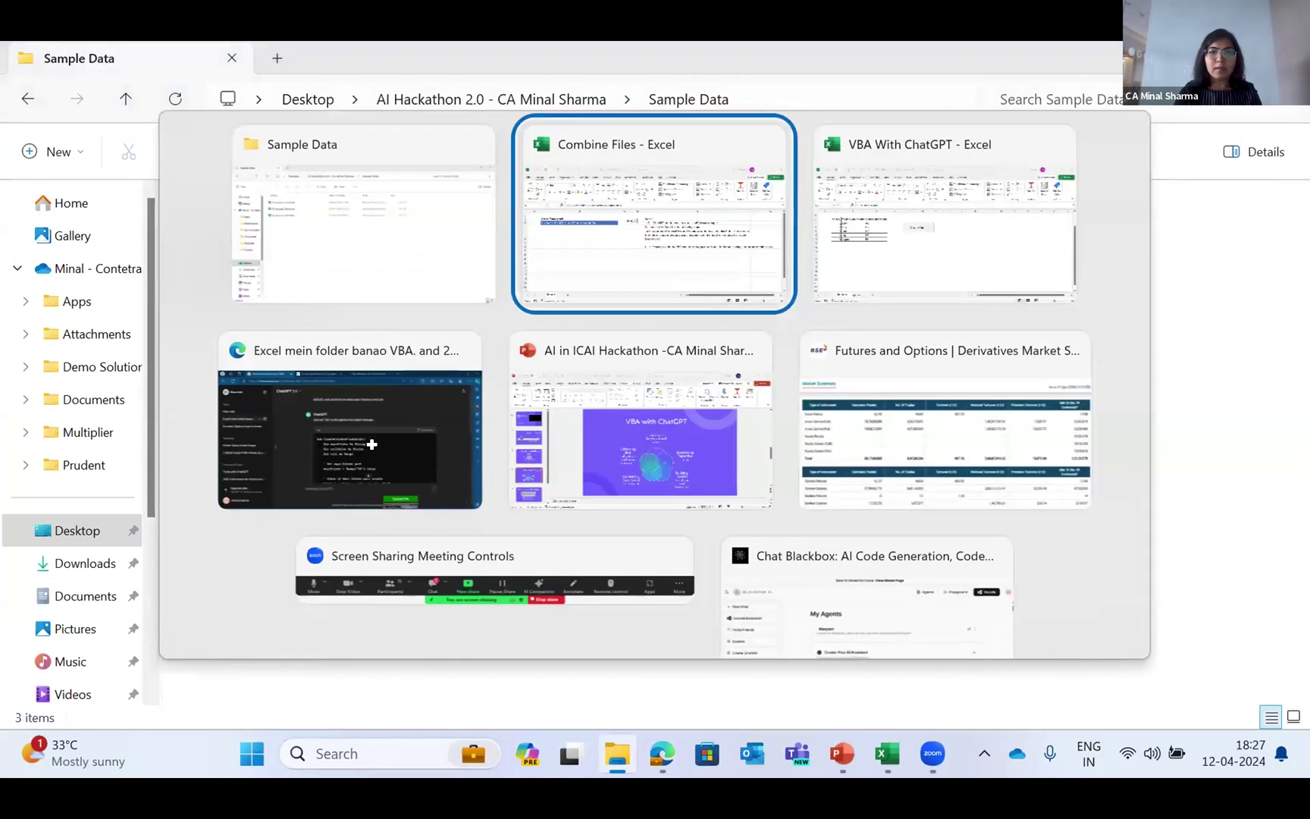
key(ctrl+v)
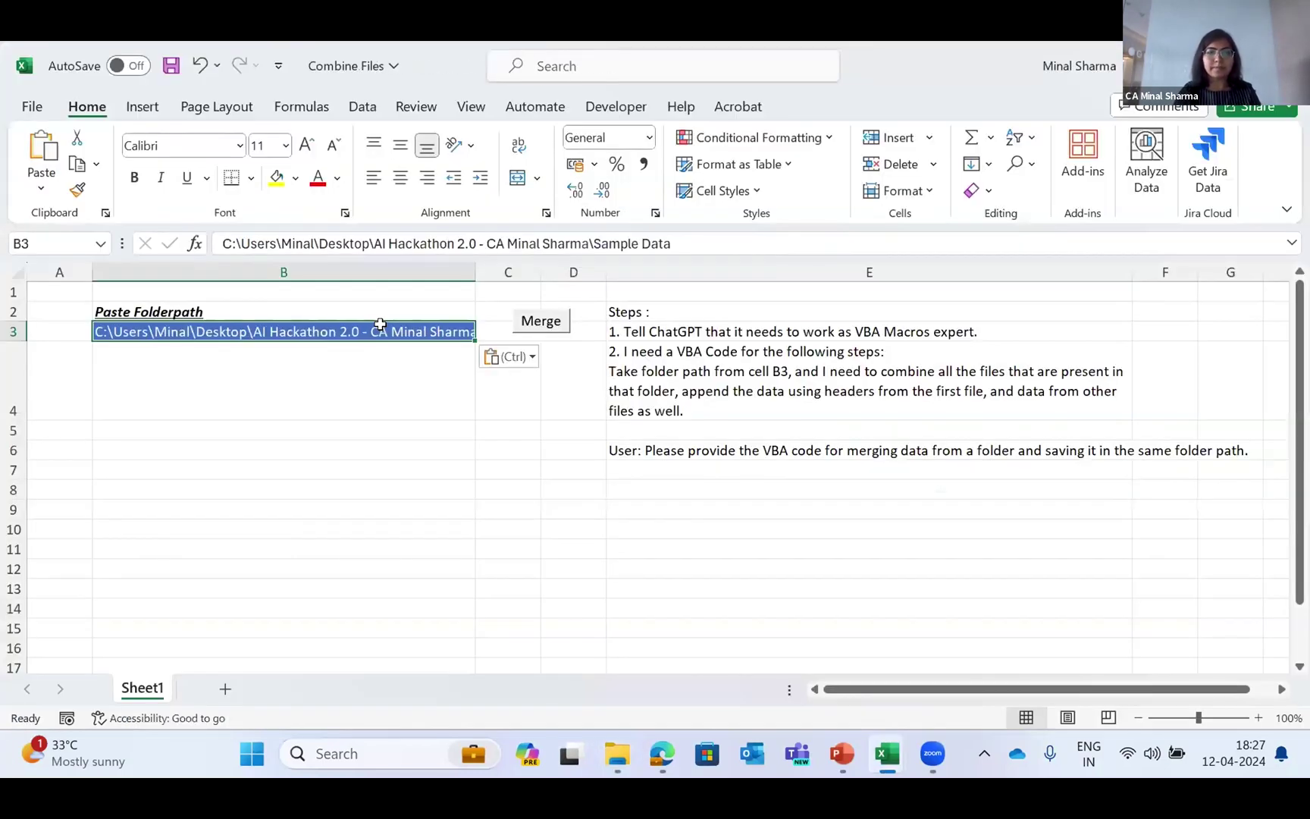
Run the Merge macro to build CombinedData.xlsx and dismiss the success message
drag(453, 395, 532, 354)
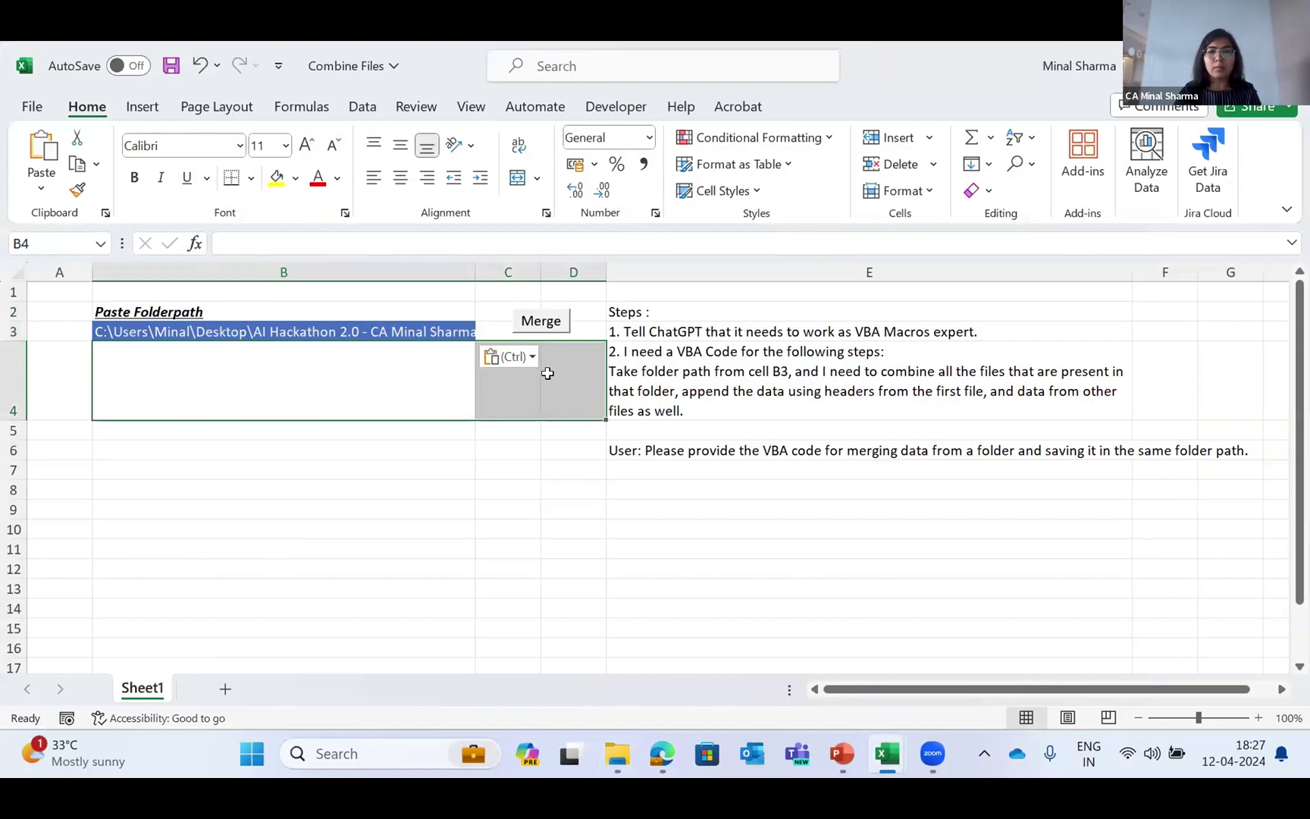
click(547, 354)
click(542, 322)
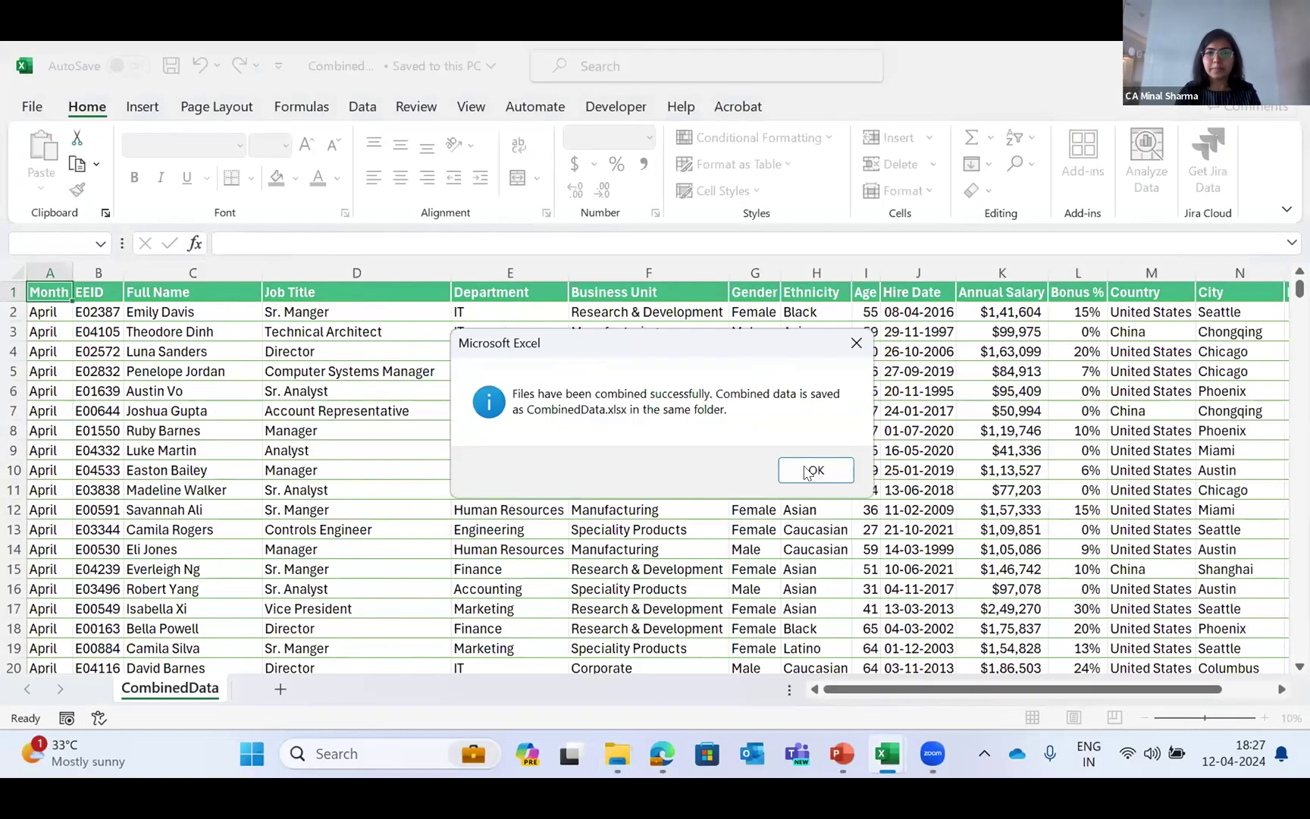
click(807, 471)
Confirm the 264 KB CombinedData file sits beside the three Employee Data files in Sample Data, then return to it in Excel
key(alt+Tab)
key(alt+Tab)
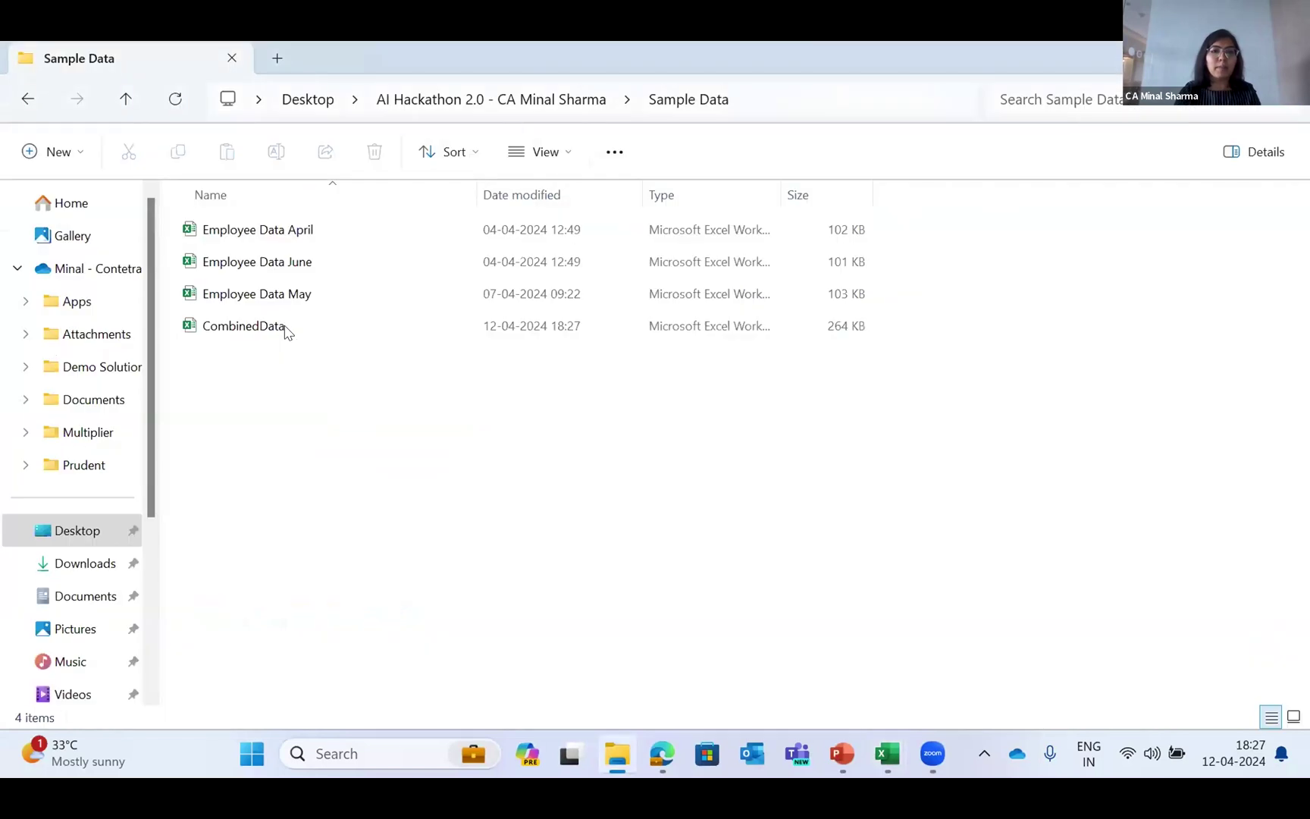
click(288, 328)
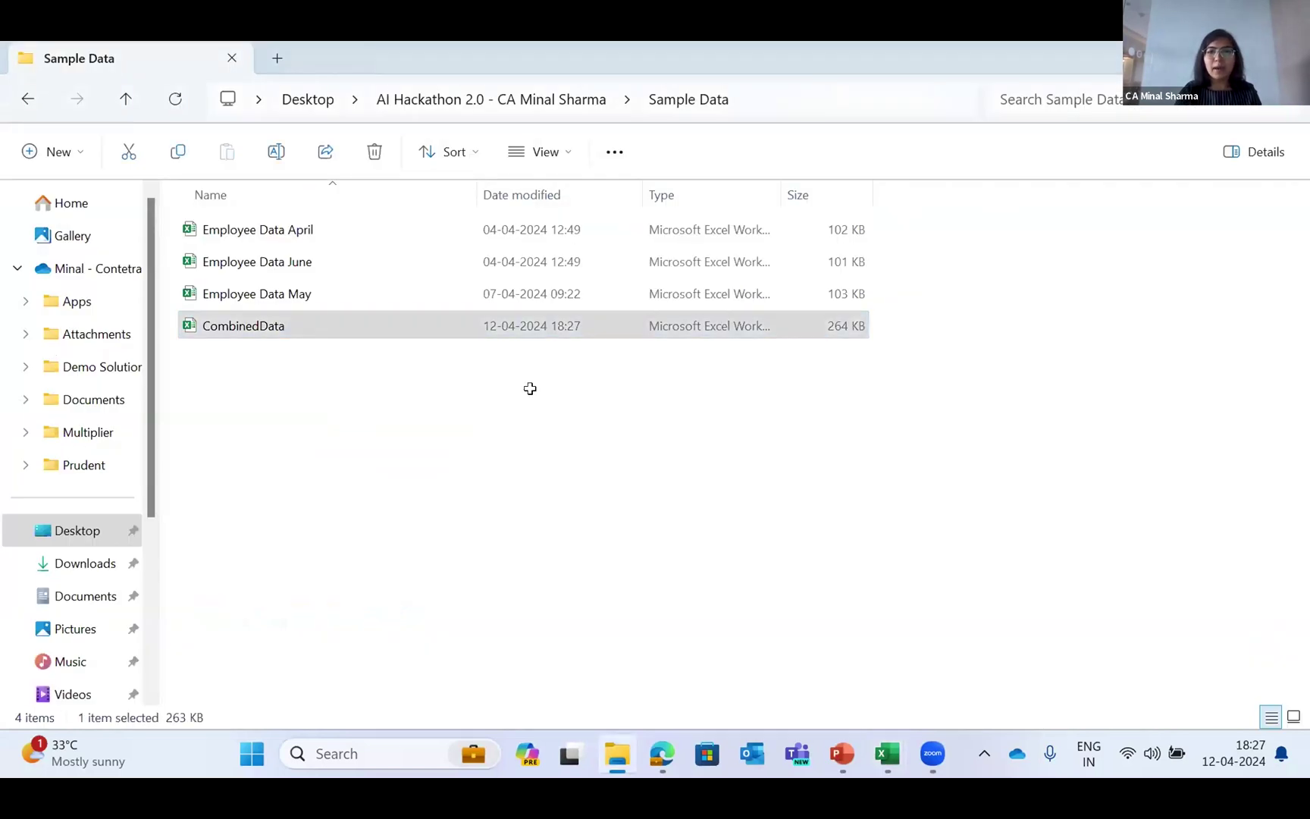
key(alt+Tab)
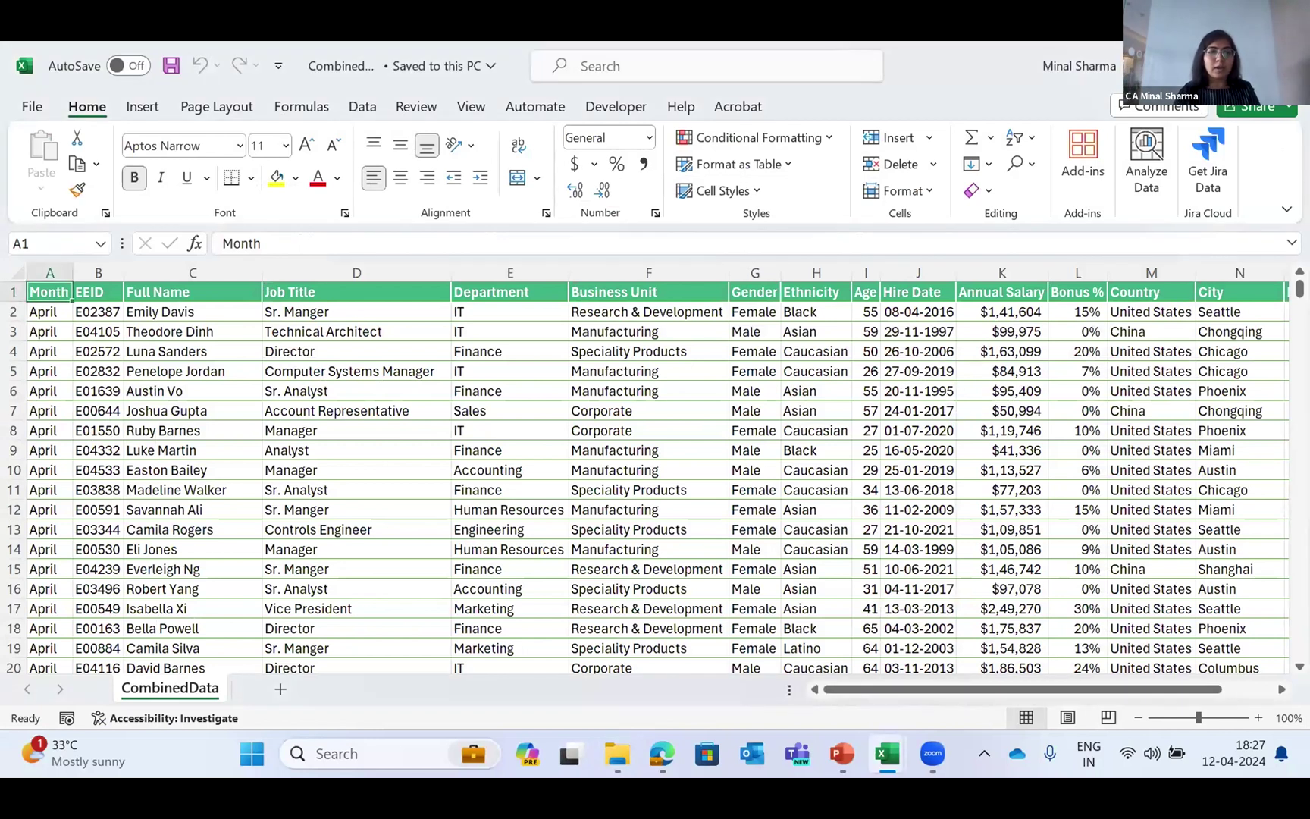
Add filters to the CombinedData table and check that the Month filter lists April, May and June
drag(49, 292, 1279, 297)
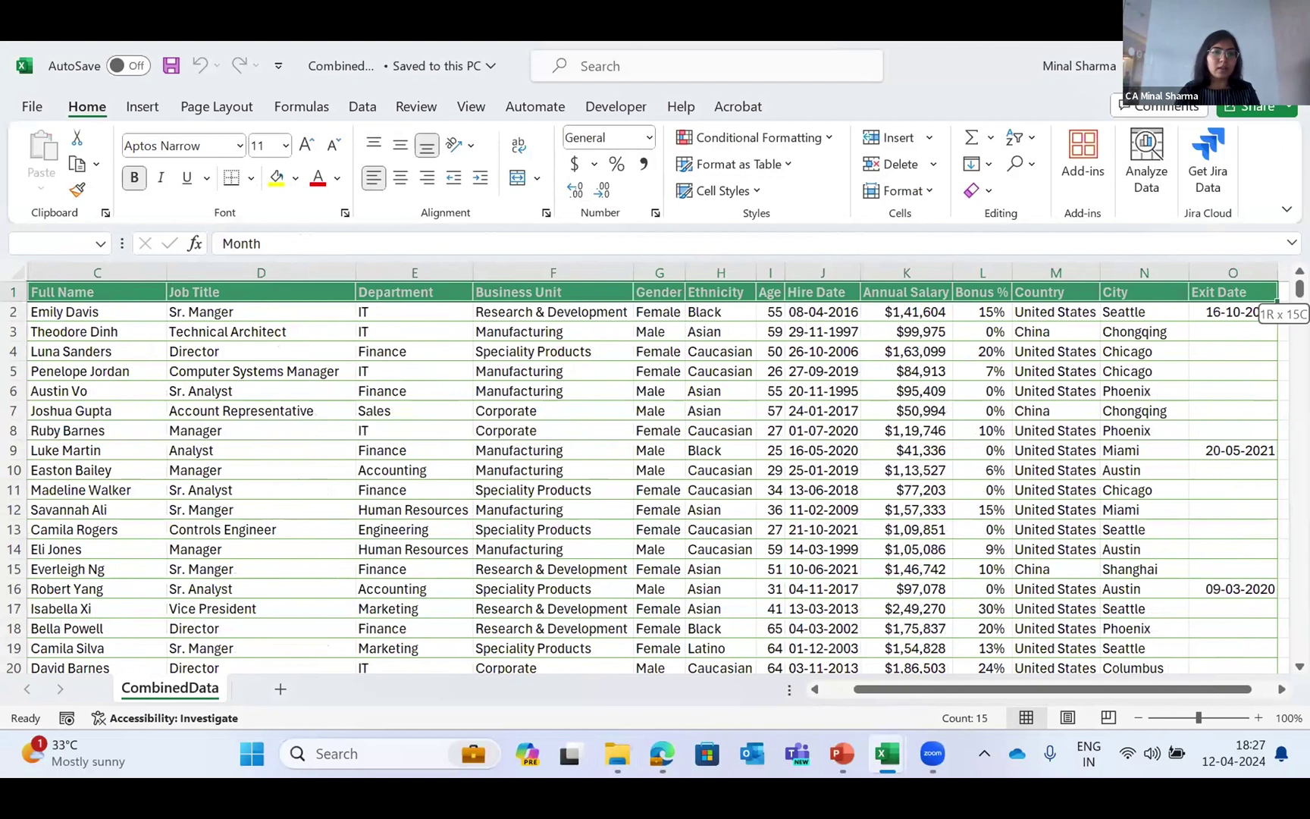
key(ctrl+shift+Down)
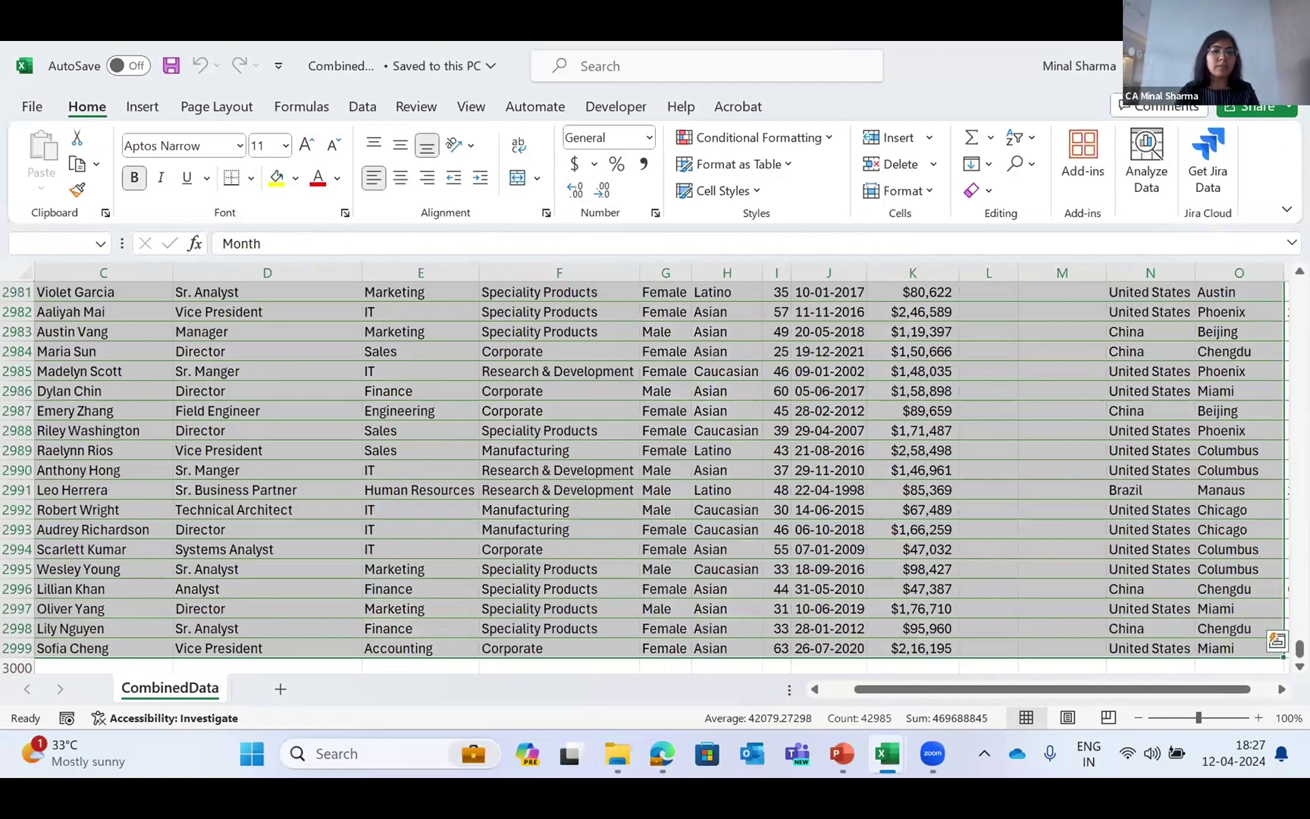
key(alt+a)
key(t)
key(ctrl+Home)
key(alt+Down)
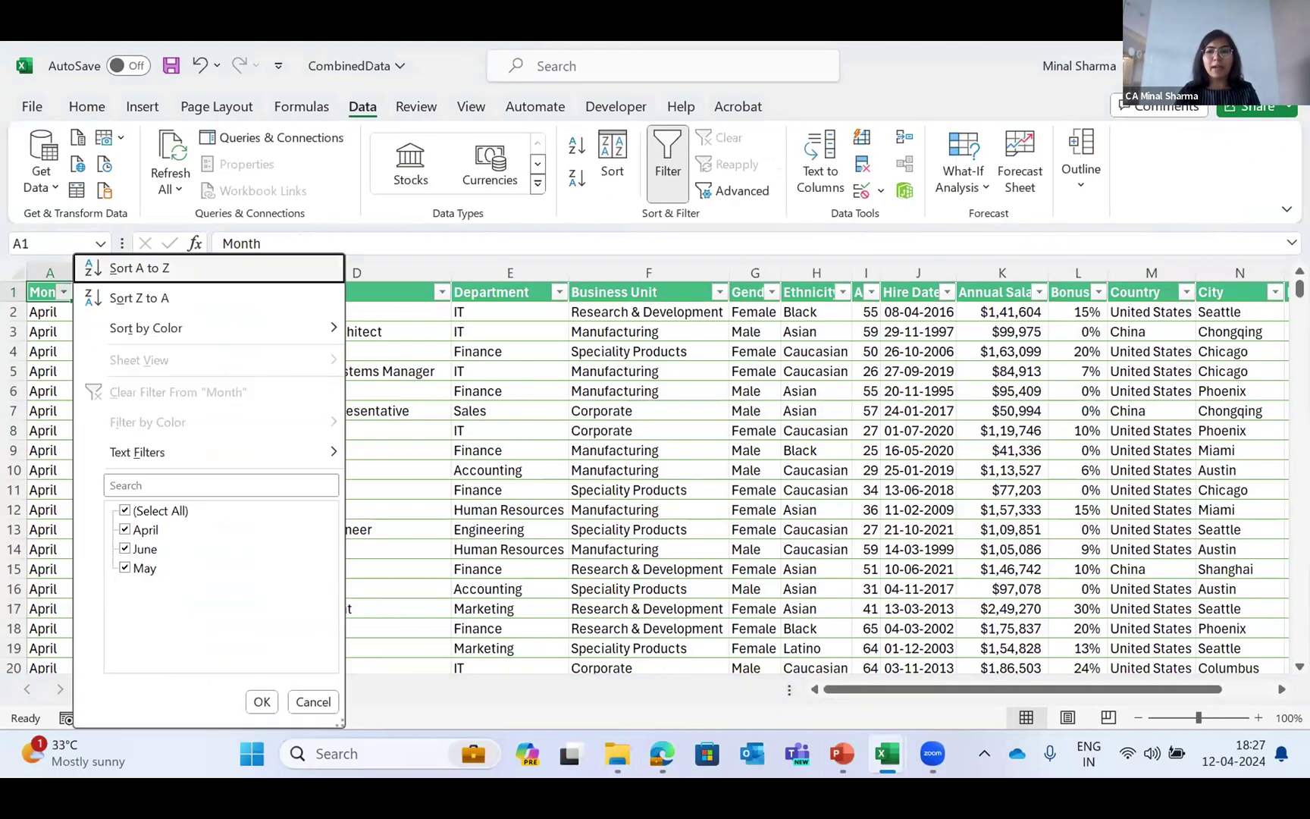
key(Down)
key(Tab)
key(Tab)
key(Escape)
Save and close the CombinedData workbook
key(alt+Tab)
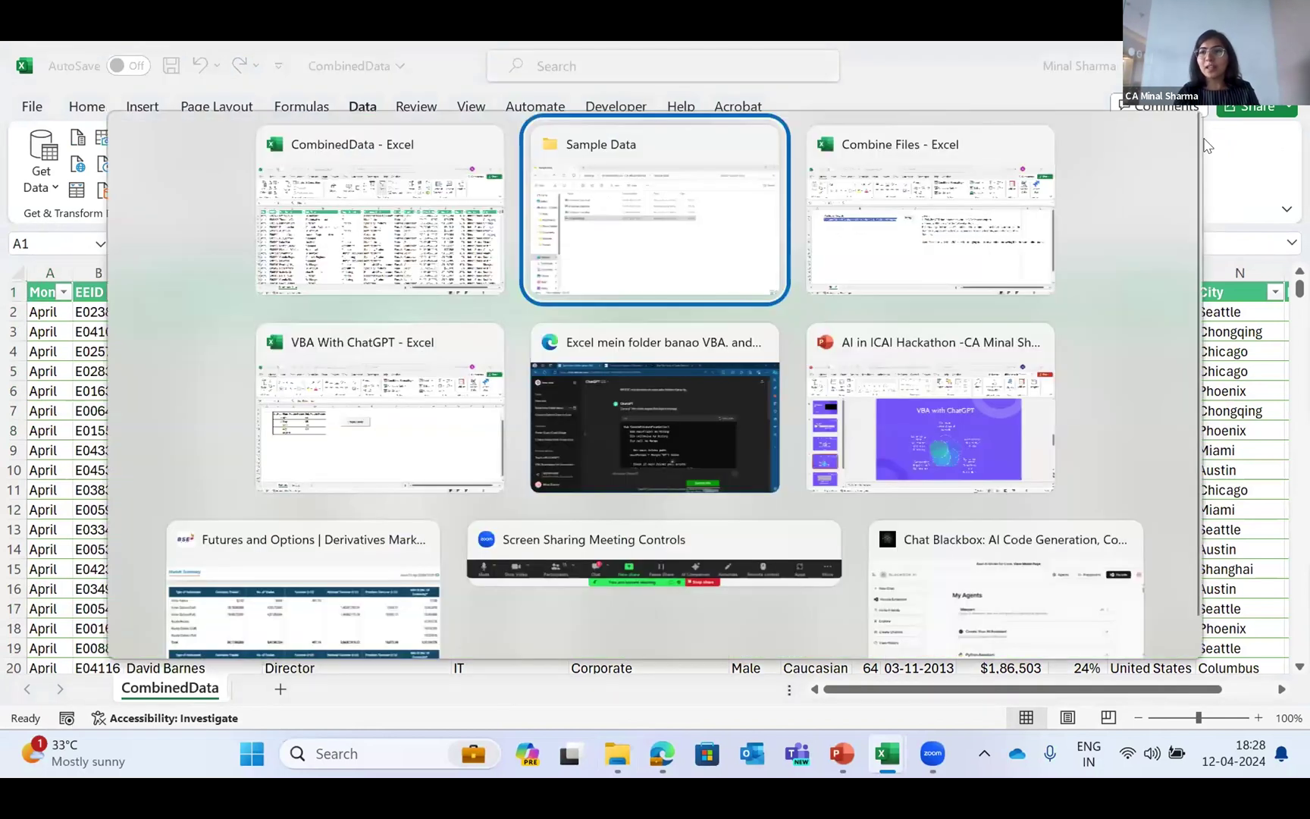
key(alt+shift+Tab)
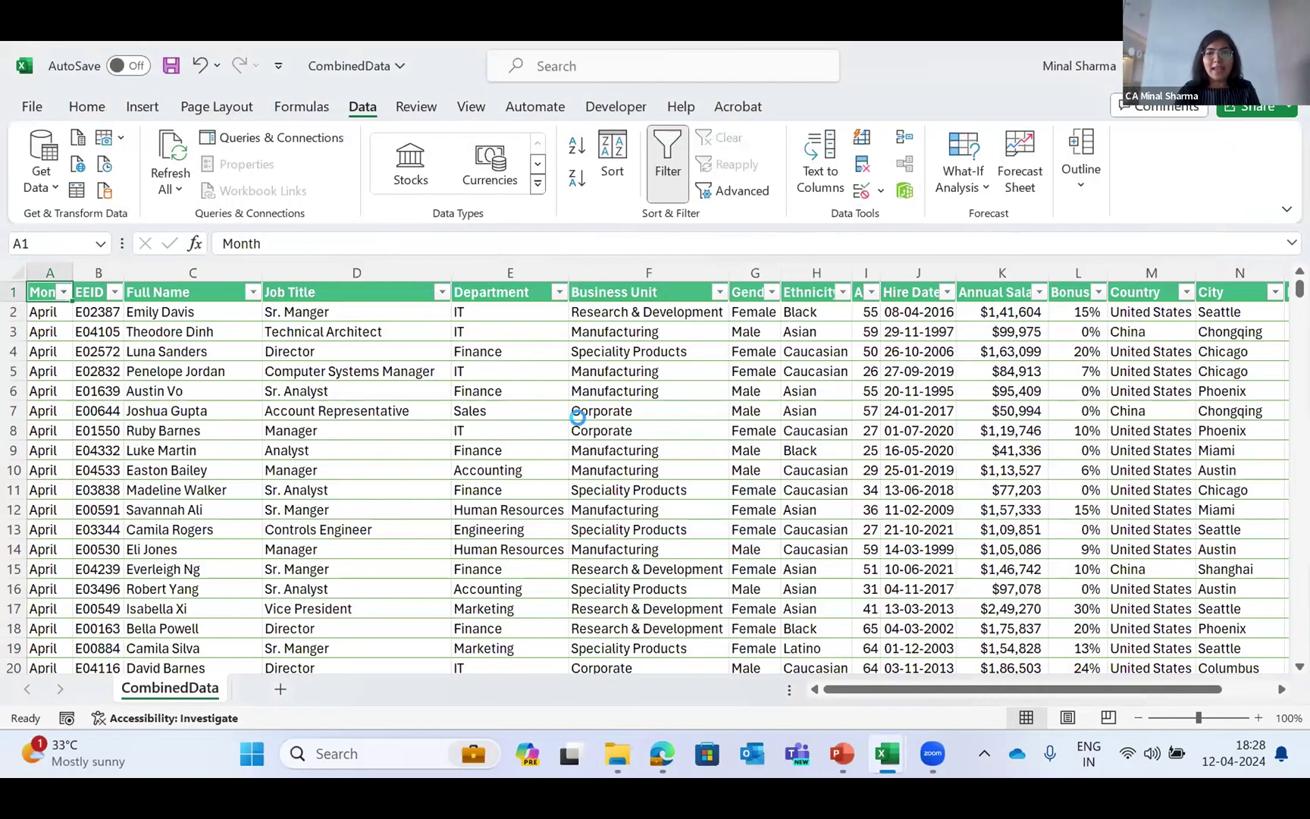
key(ctrl+s)
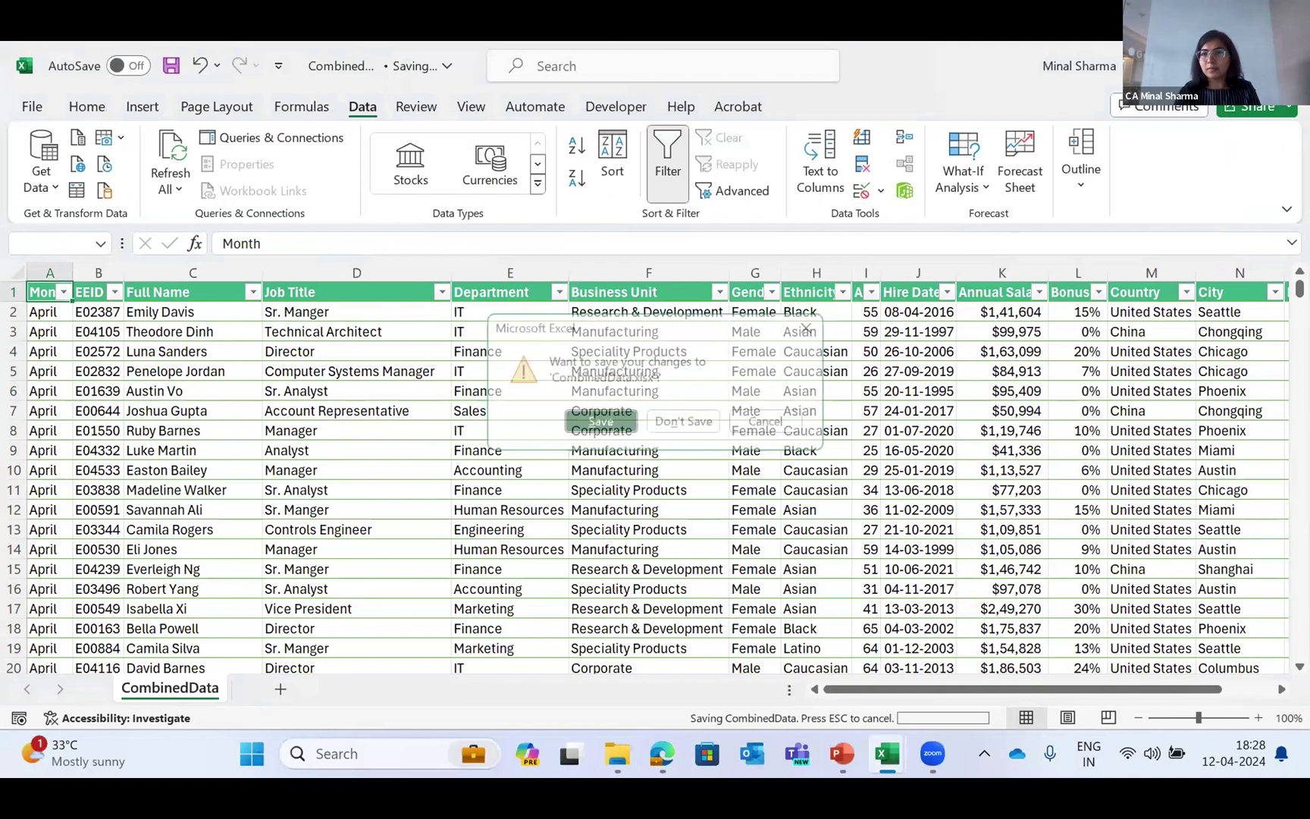
key(alt+F4)
Save changes to the Combine Files workbook as it closes
click(599, 414)
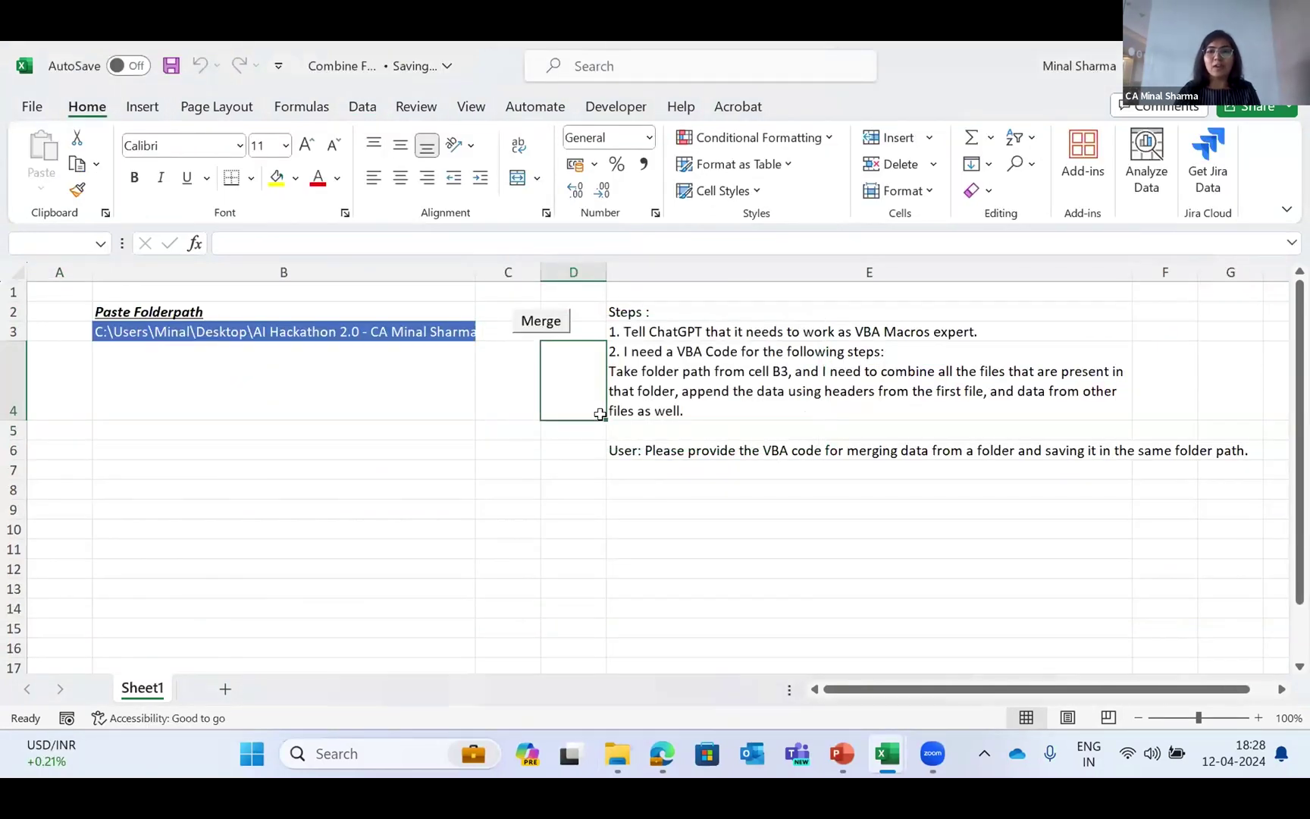